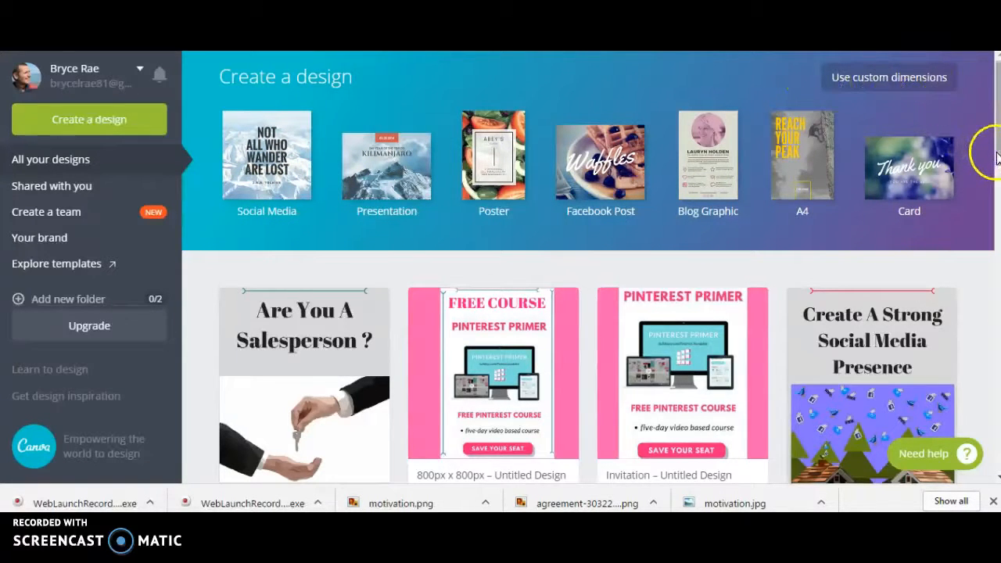
Step: Reload the home page and expand the complete list of design types
{"action": "scroll", "coordinate": [989, 161], "scroll_direction": "down", "scroll_amount": 1}
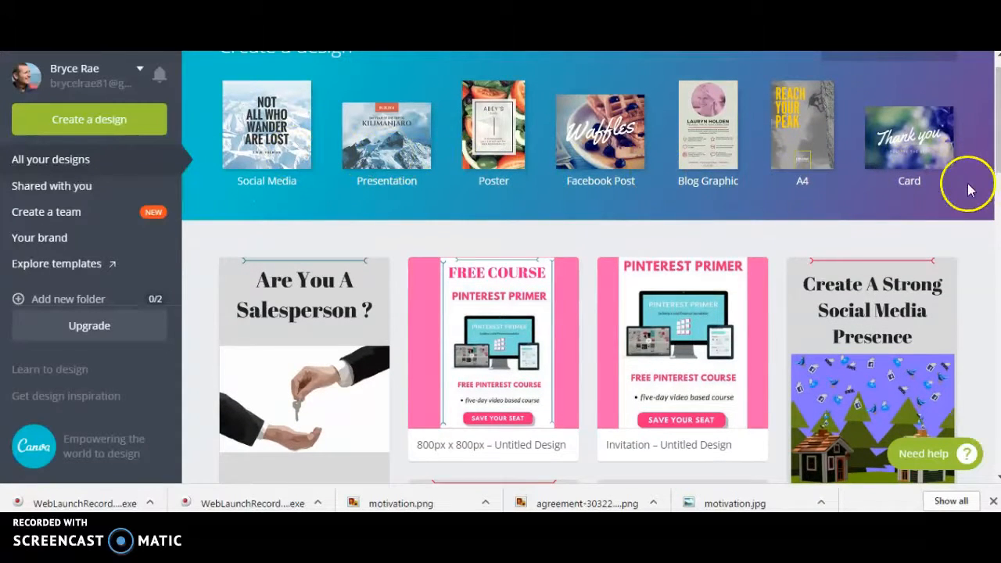
{"action": "scroll", "coordinate": [967, 183], "scroll_direction": "up", "scroll_amount": 1}
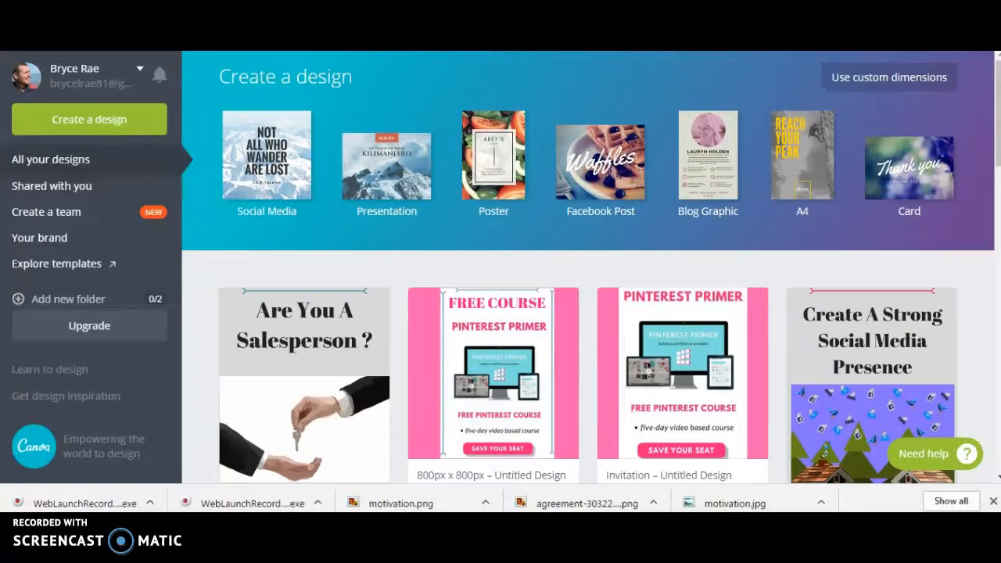
{"action": "key", "text": "F5"}
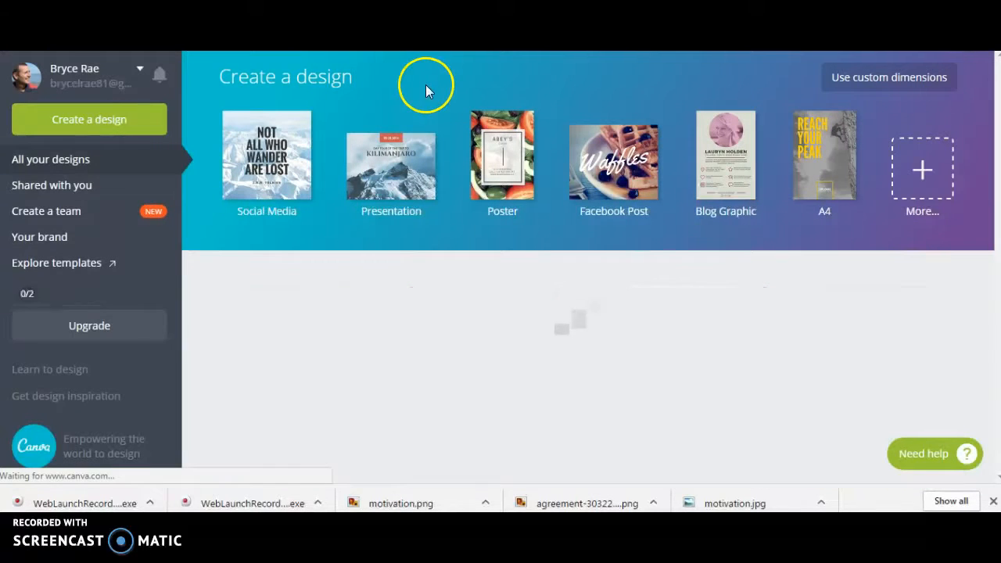
{"action": "left_click", "coordinate": [914, 172]}
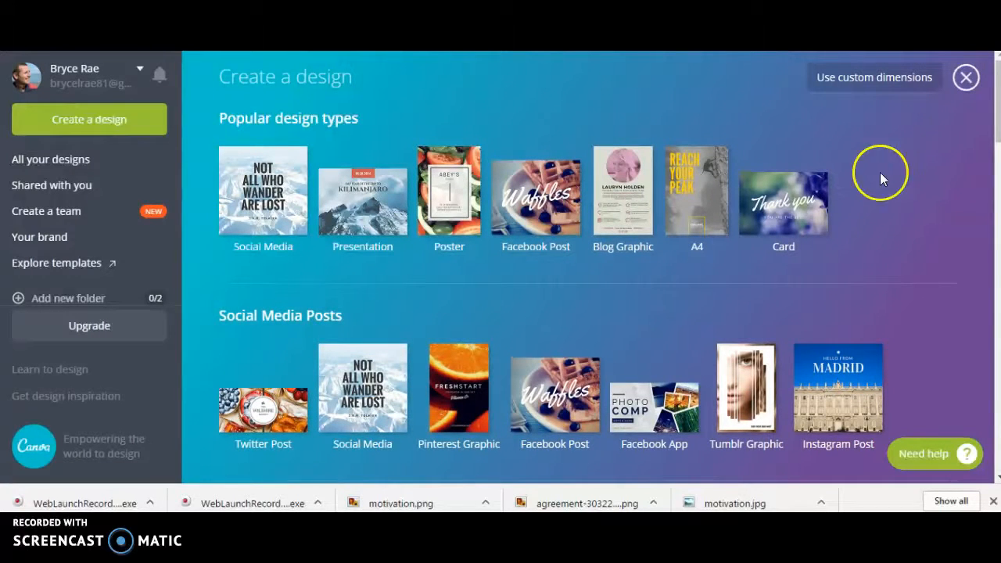
Step: Look through the available design types, from social media posts and documents to marketing materials, headers and events
{"action": "scroll", "coordinate": [913, 206], "scroll_direction": "down", "scroll_amount": 1}
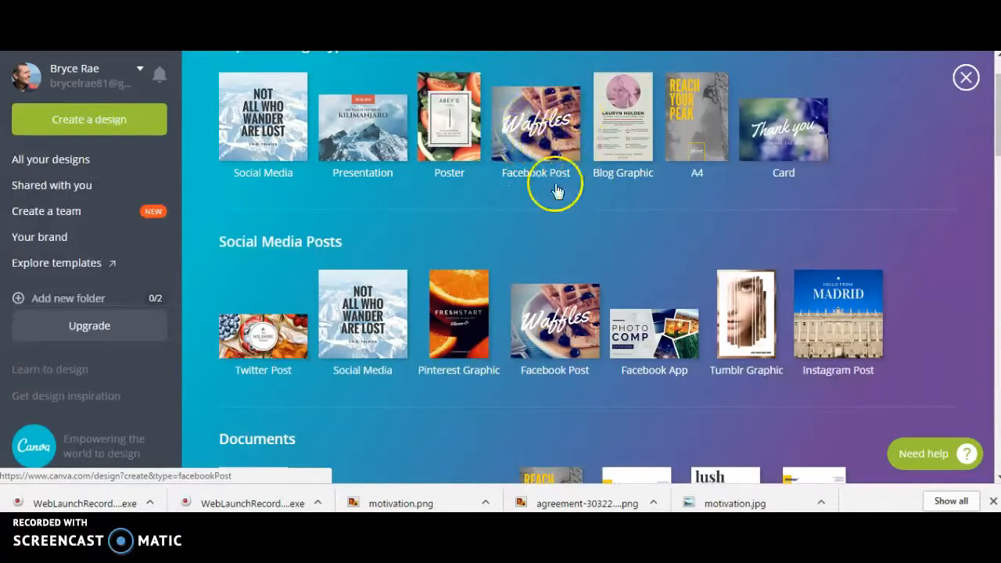
{"action": "scroll", "coordinate": [489, 216], "scroll_direction": "down", "scroll_amount": 1}
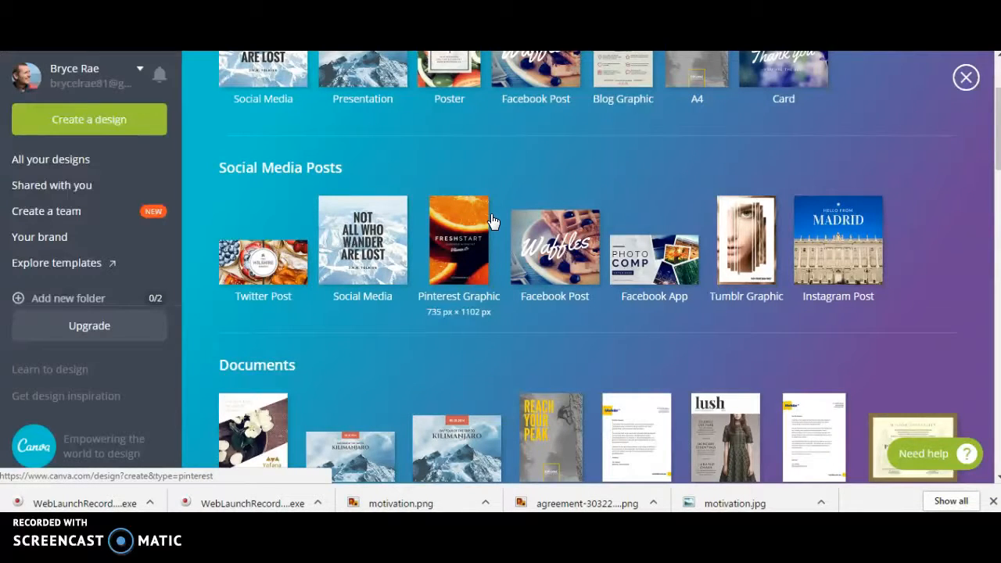
{"action": "scroll", "coordinate": [598, 224], "scroll_direction": "down", "scroll_amount": 2}
{"action": "scroll", "coordinate": [600, 227], "scroll_direction": "down", "scroll_amount": 5}
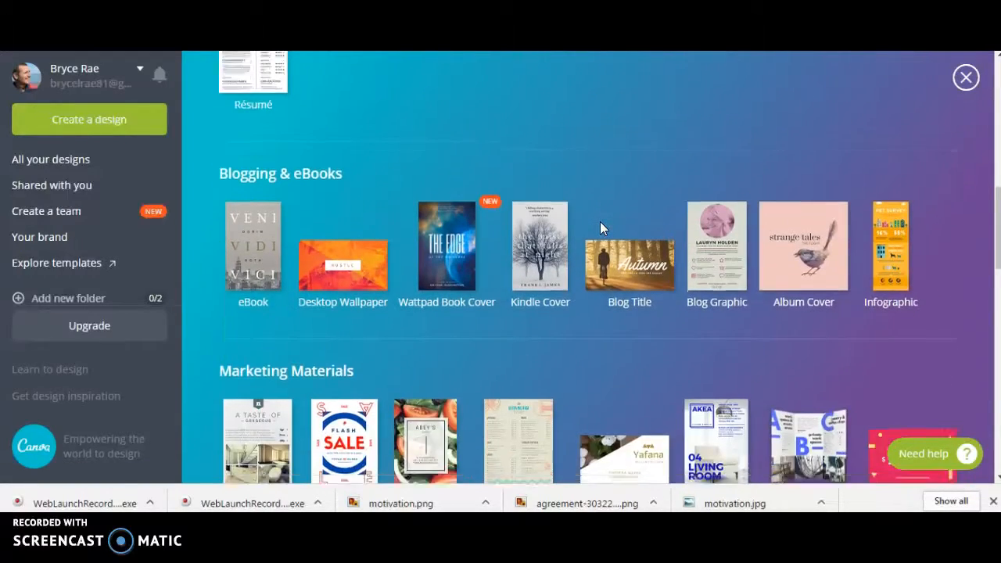
{"action": "scroll", "coordinate": [600, 226], "scroll_direction": "down", "scroll_amount": 2}
{"action": "scroll", "coordinate": [600, 227], "scroll_direction": "down", "scroll_amount": 1}
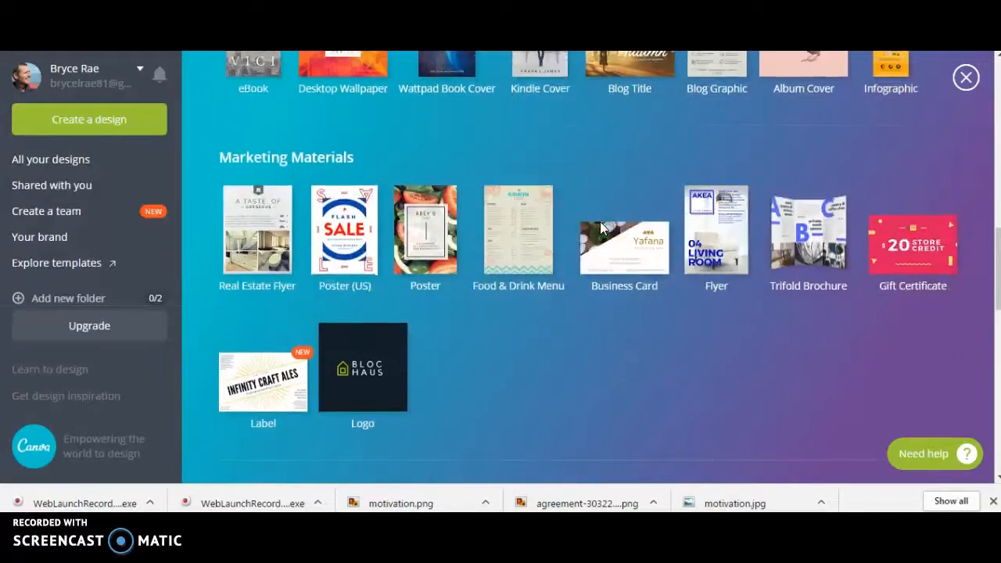
{"action": "scroll", "coordinate": [599, 222], "scroll_direction": "down", "scroll_amount": 4}
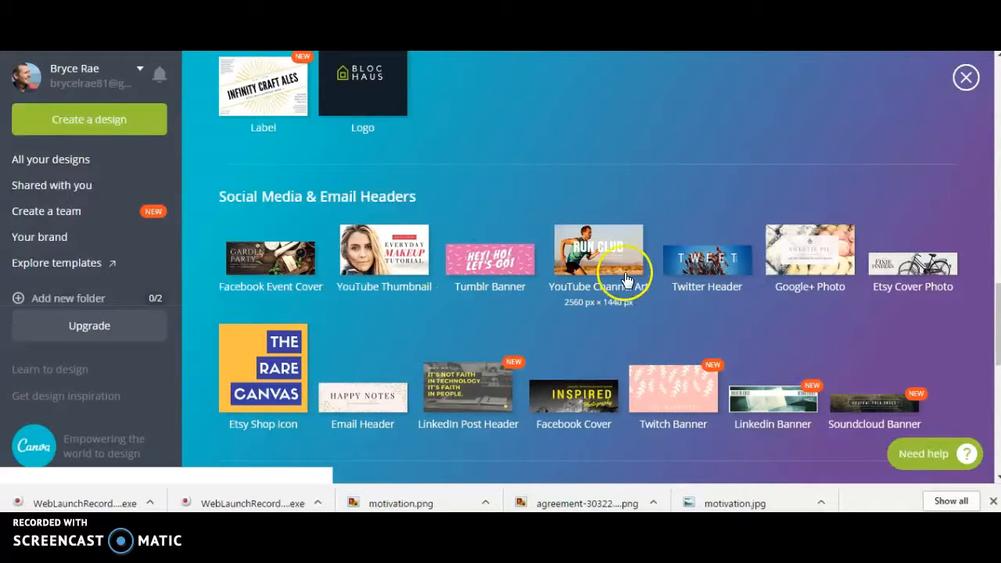
{"action": "scroll", "coordinate": [351, 305], "scroll_direction": "down", "scroll_amount": 1}
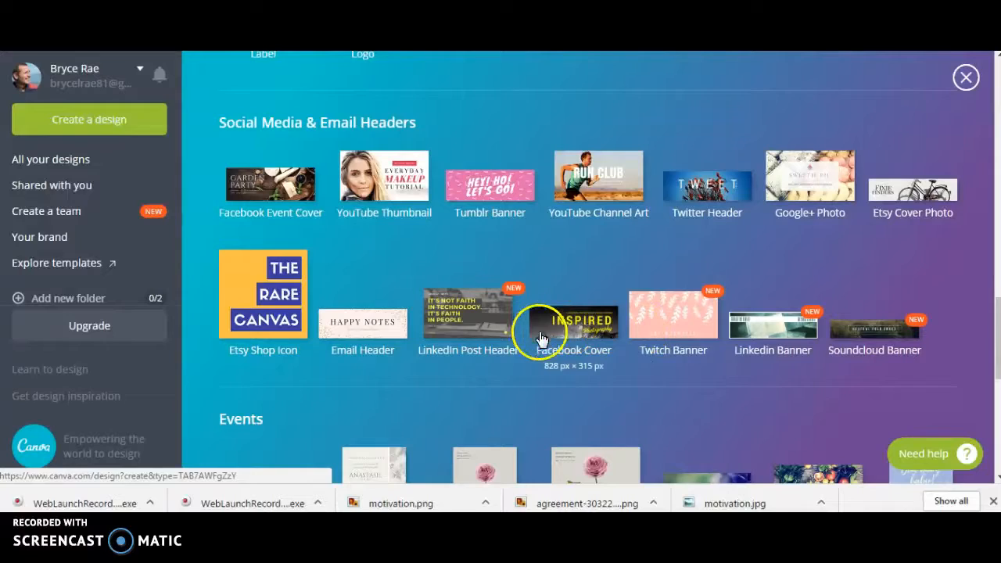
{"action": "scroll", "coordinate": [537, 257], "scroll_direction": "down", "scroll_amount": 2}
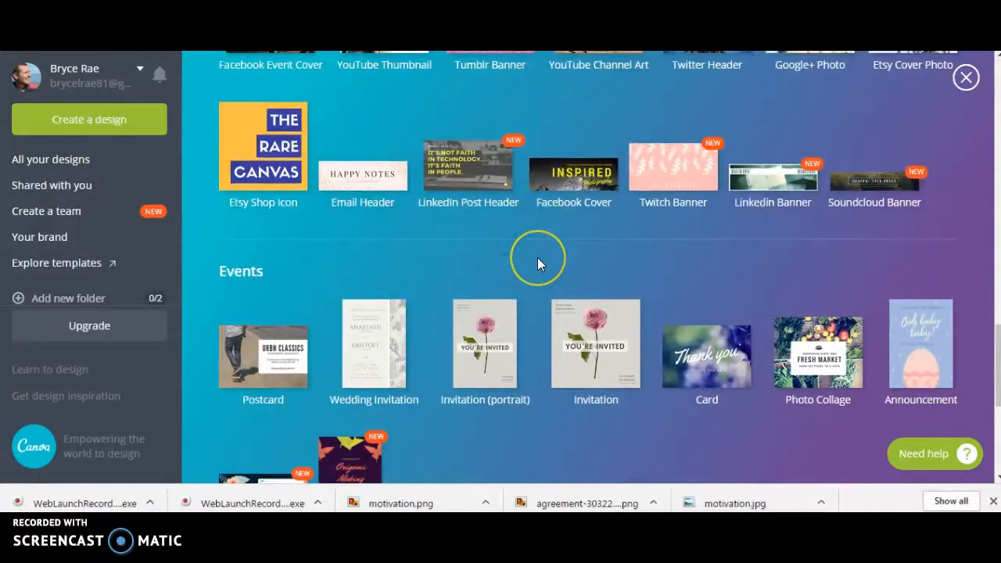
{"action": "scroll", "coordinate": [537, 257], "scroll_direction": "up", "scroll_amount": 4}
{"action": "scroll", "coordinate": [538, 262], "scroll_direction": "up", "scroll_amount": 12}
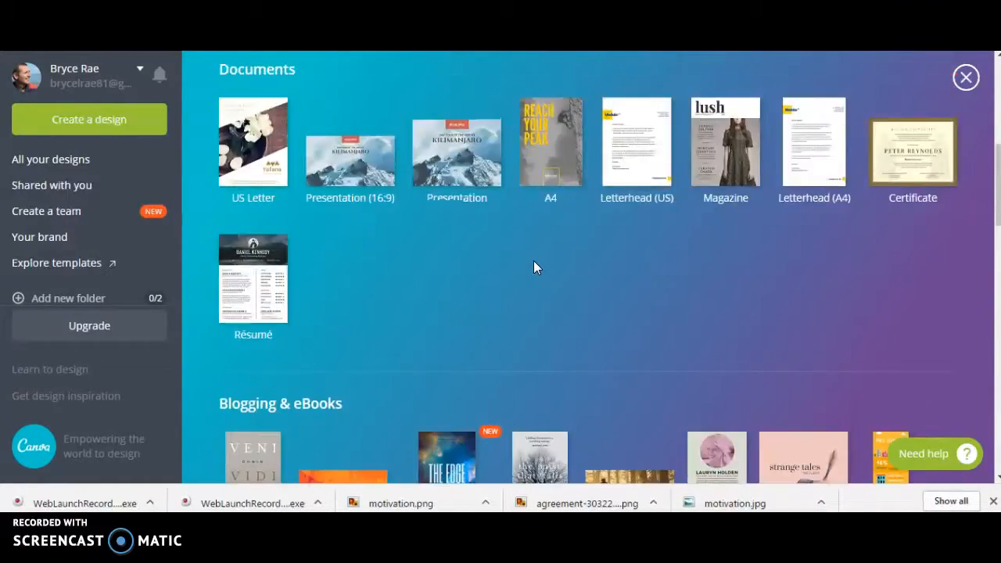
{"action": "scroll", "coordinate": [533, 266], "scroll_direction": "up", "scroll_amount": 1}
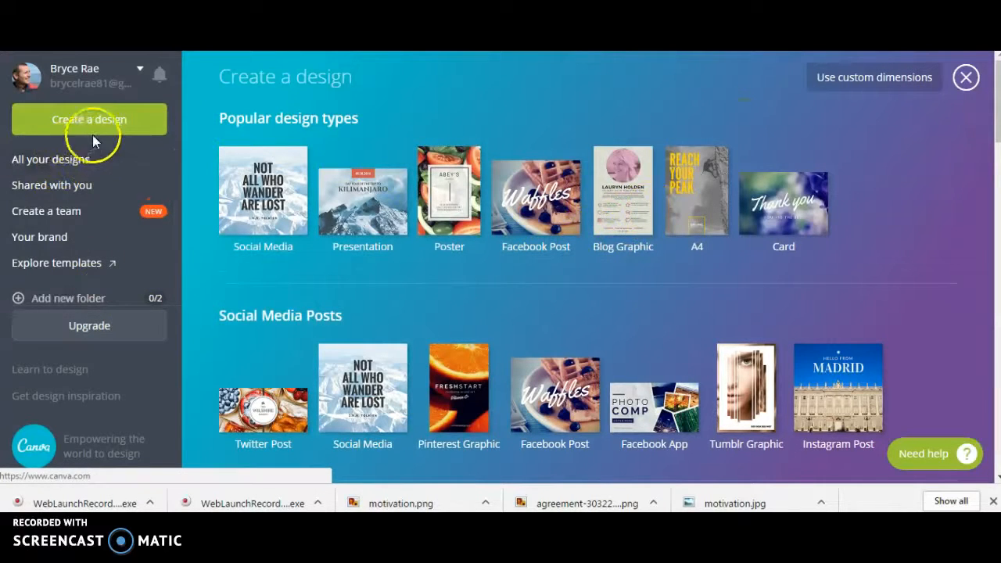
Step: Create a Pinterest Graphic design and apply the layout "The Summer Style Guide" to its page
{"action": "scroll", "coordinate": [628, 277], "scroll_direction": "down", "scroll_amount": 1}
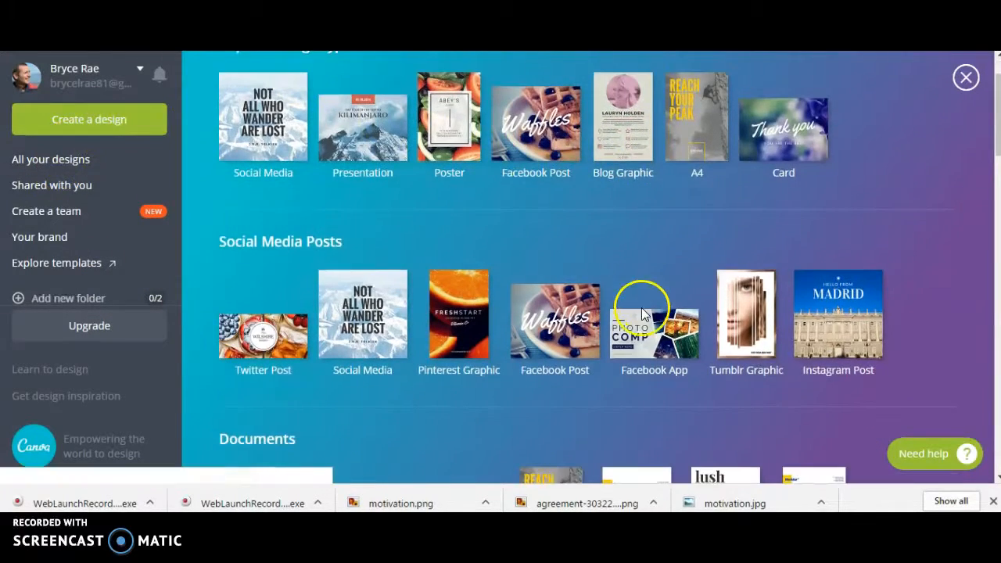
{"action": "left_click", "coordinate": [442, 302]}
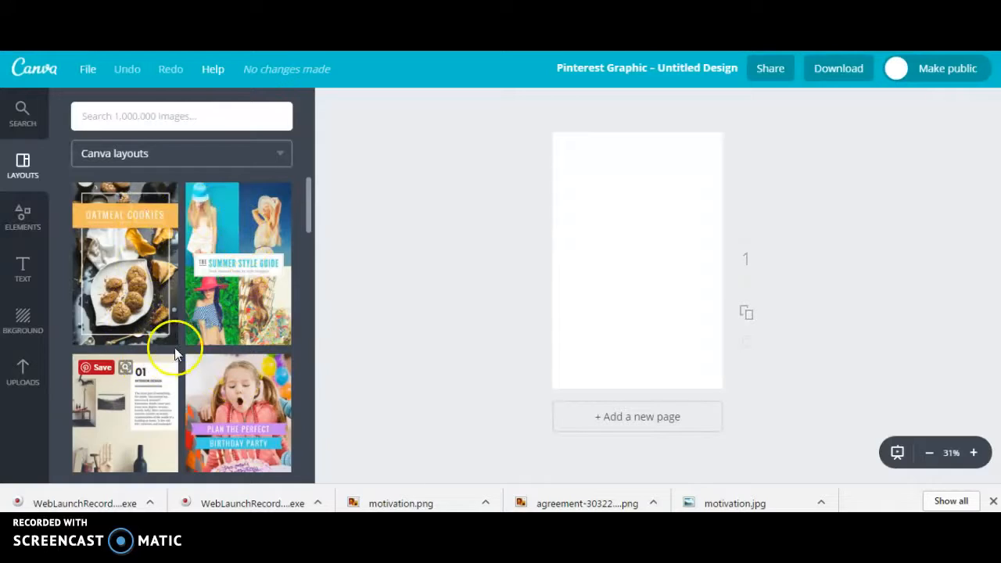
{"action": "left_click", "coordinate": [228, 275]}
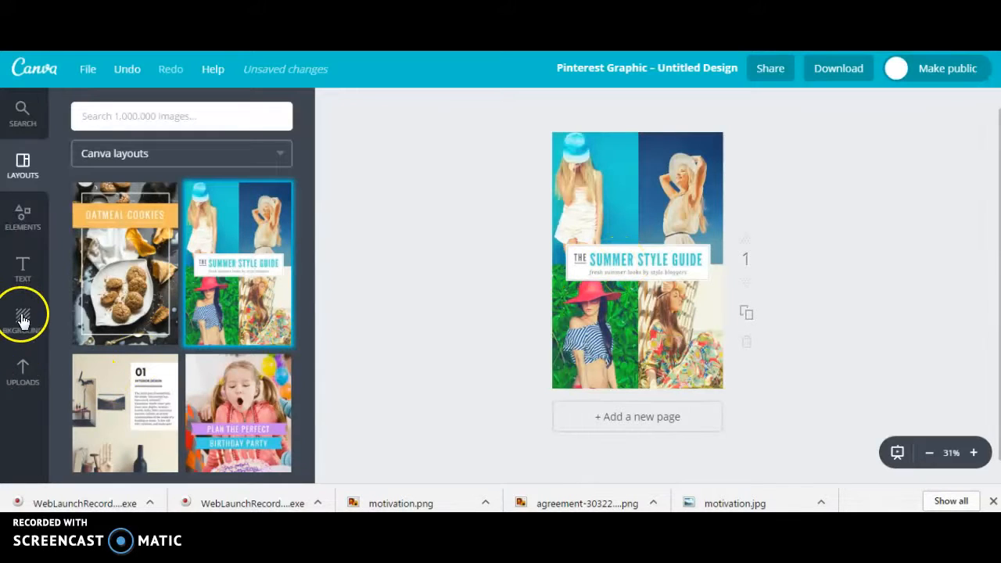
Step: Delete the subtitle "fresh summer looks by style bloggers" beneath the layout's headline
{"action": "left_click", "coordinate": [23, 271]}
{"action": "left_click", "coordinate": [638, 269]}
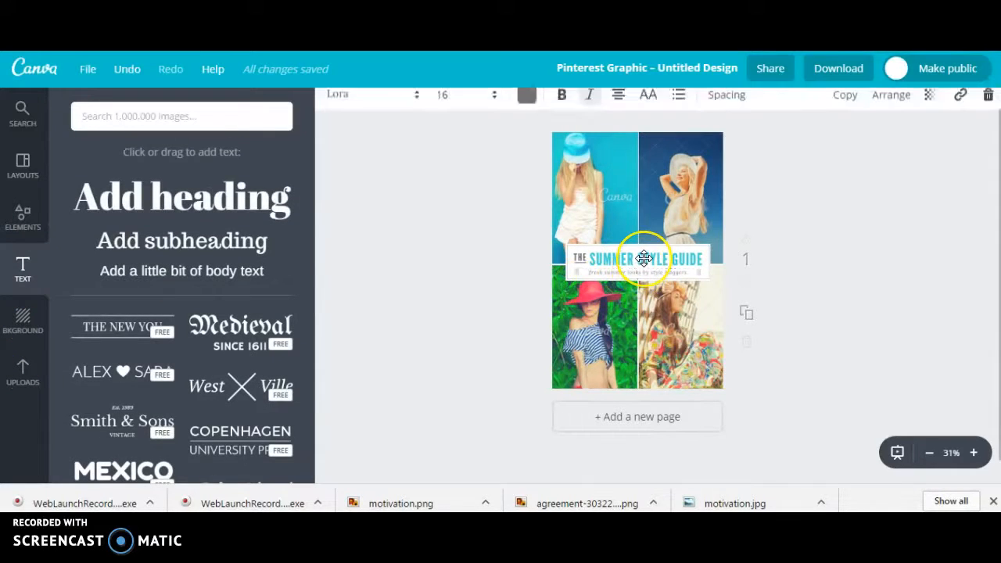
{"action": "left_click", "coordinate": [912, 241]}
{"action": "left_click", "coordinate": [25, 366]}
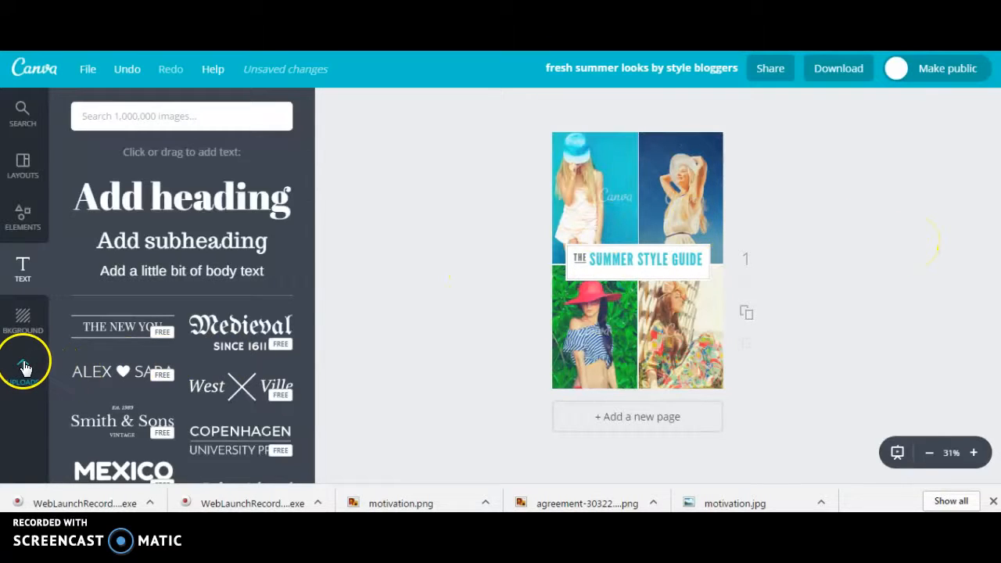
Step: Remove the photo of the woman in the white hat from its grid frame and decline reloading the page
{"action": "left_click", "coordinate": [686, 208]}
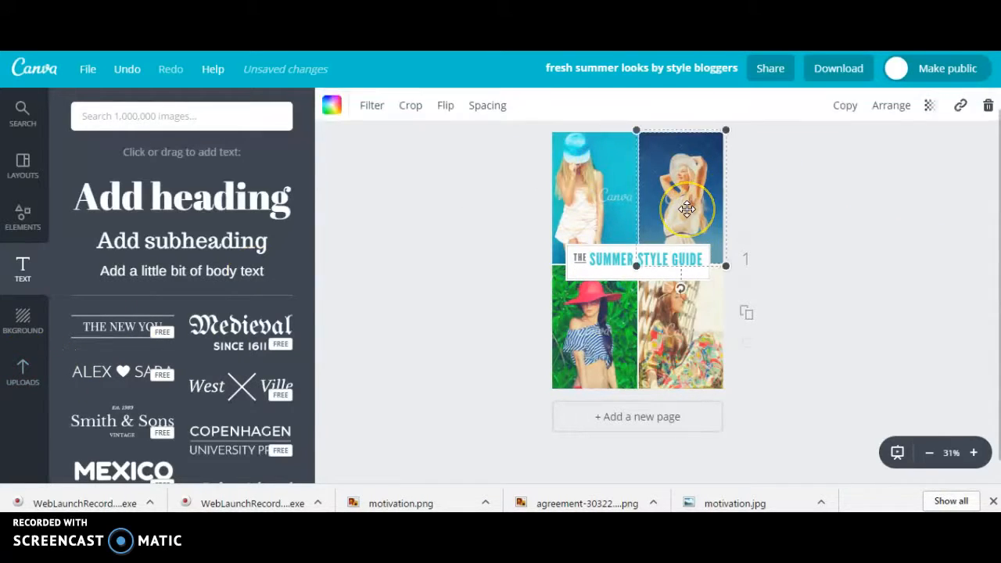
{"action": "key", "text": "Delete"}
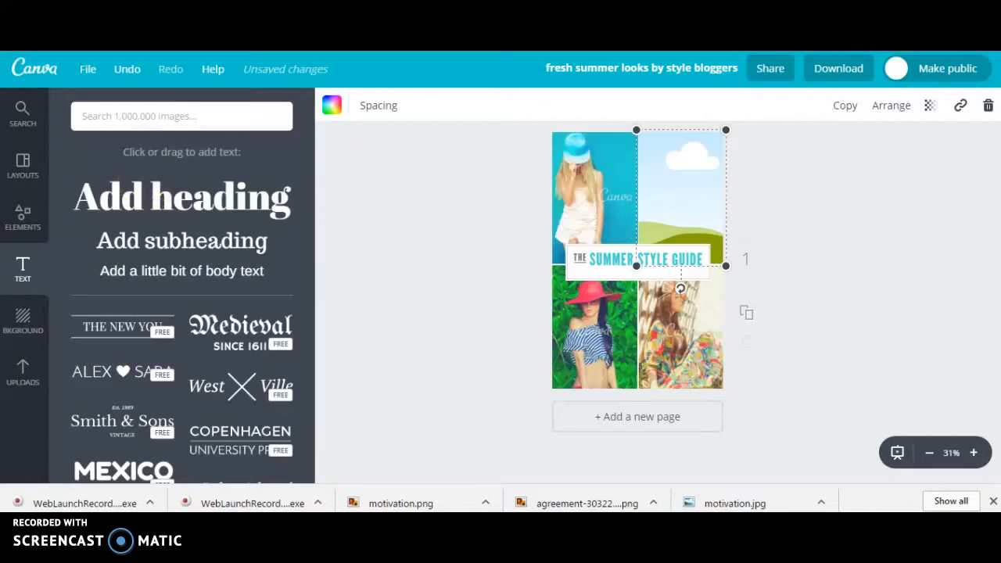
{"action": "key", "text": "F5"}
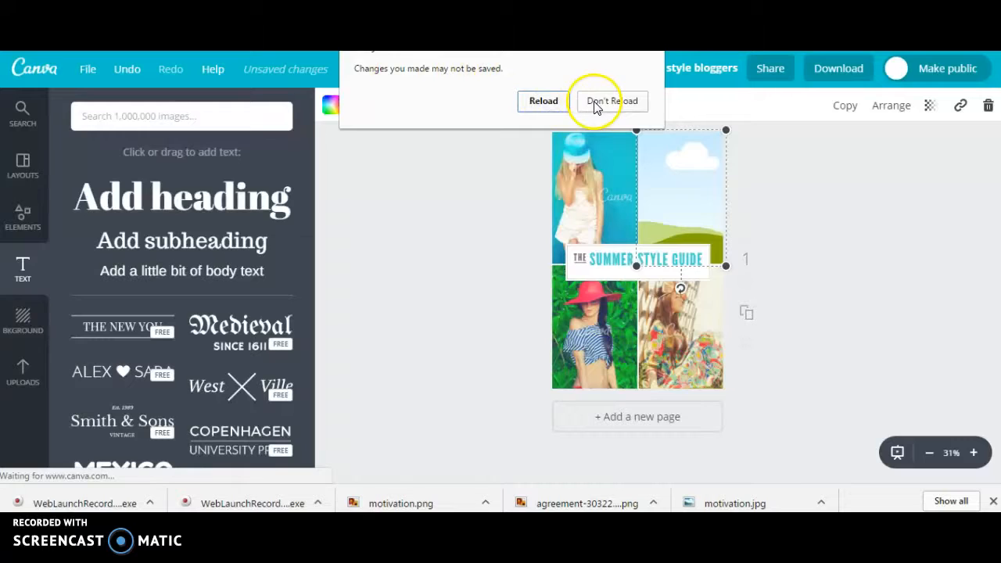
{"action": "left_click", "coordinate": [635, 103]}
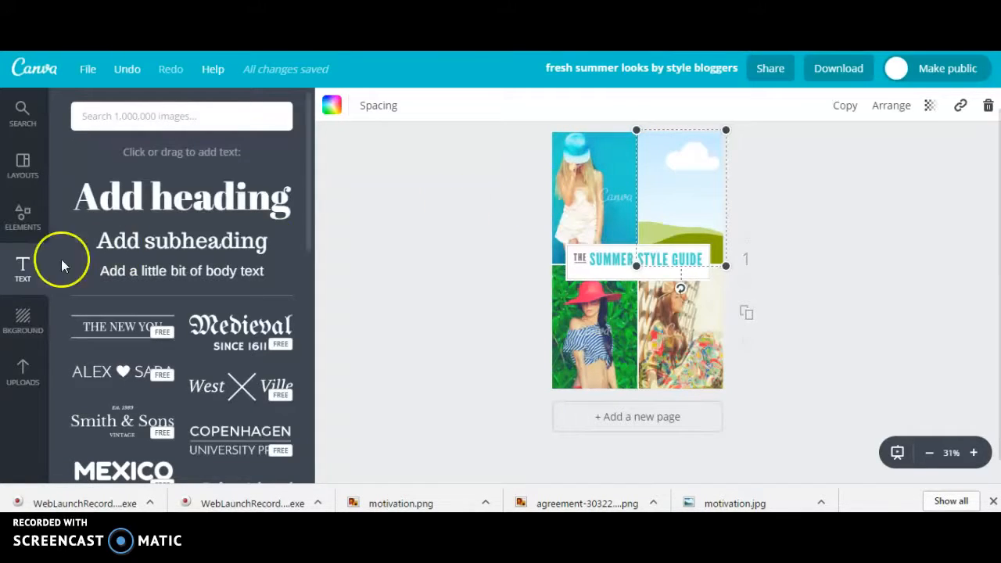
Step: Show the uploaded images, and delete the remaining photos and all four picture frames from the design
{"action": "left_click", "coordinate": [23, 374]}
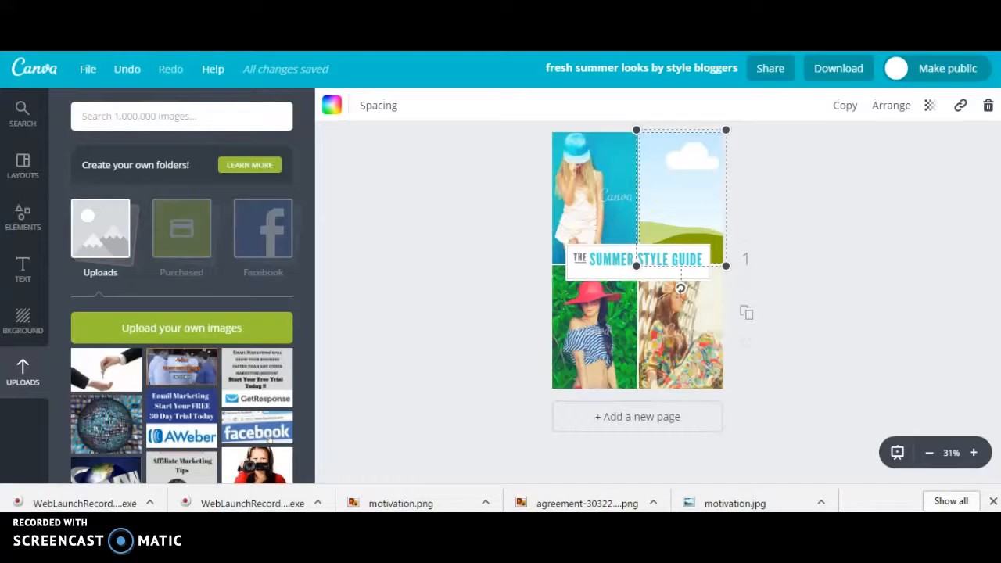
{"action": "left_click", "coordinate": [697, 318]}
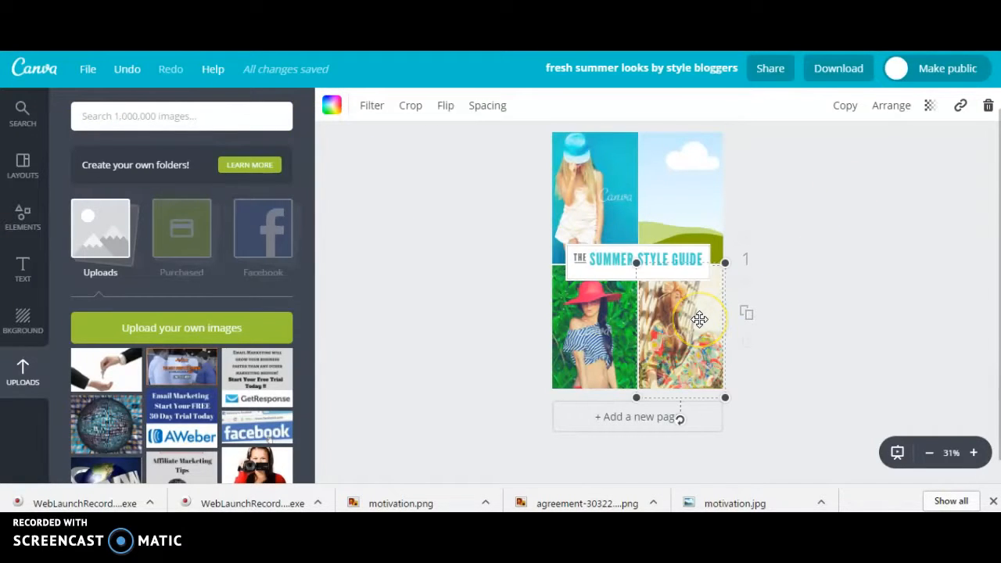
{"action": "left_click_drag", "start_coordinate": [699, 318], "coordinate": [611, 300]}
{"action": "left_click", "coordinate": [611, 300]}
{"action": "key", "text": "Delete"}
{"action": "key", "text": "Delete"}
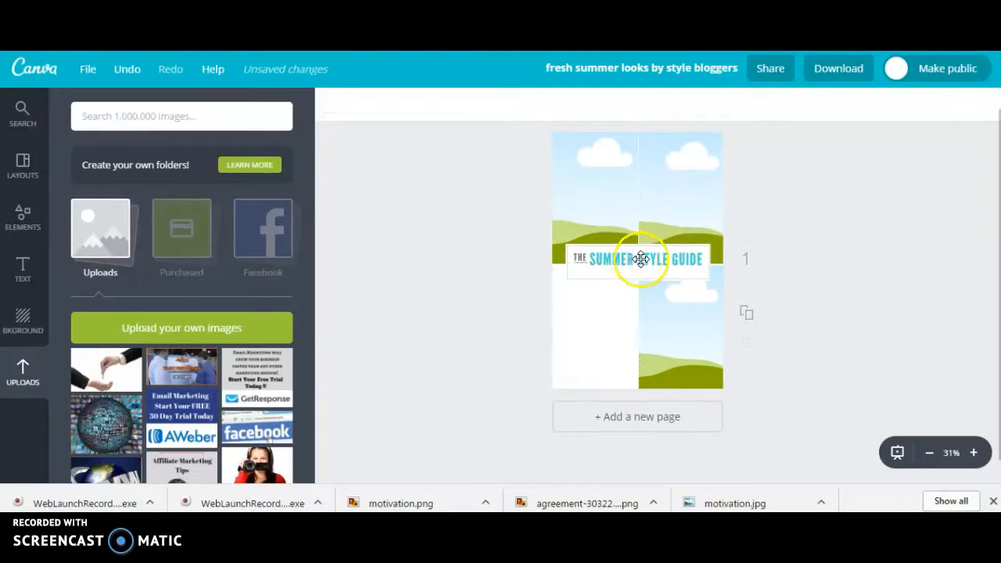
{"action": "left_click", "coordinate": [668, 261]}
{"action": "left_click", "coordinate": [681, 314]}
{"action": "key", "text": "Delete"}
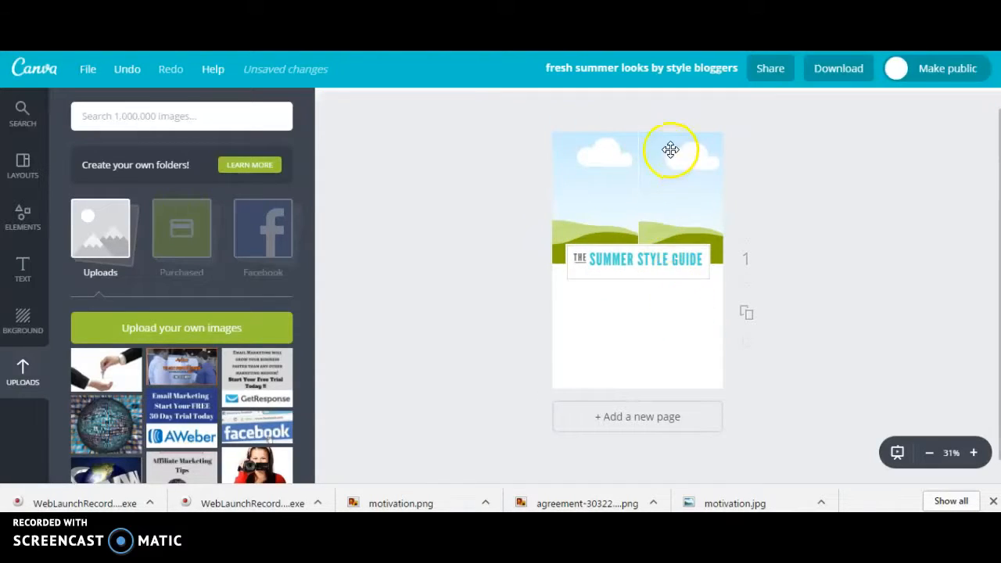
{"action": "left_click", "coordinate": [688, 192]}
{"action": "key", "text": "Delete"}
{"action": "left_click", "coordinate": [592, 185]}
{"action": "key", "text": "Delete"}
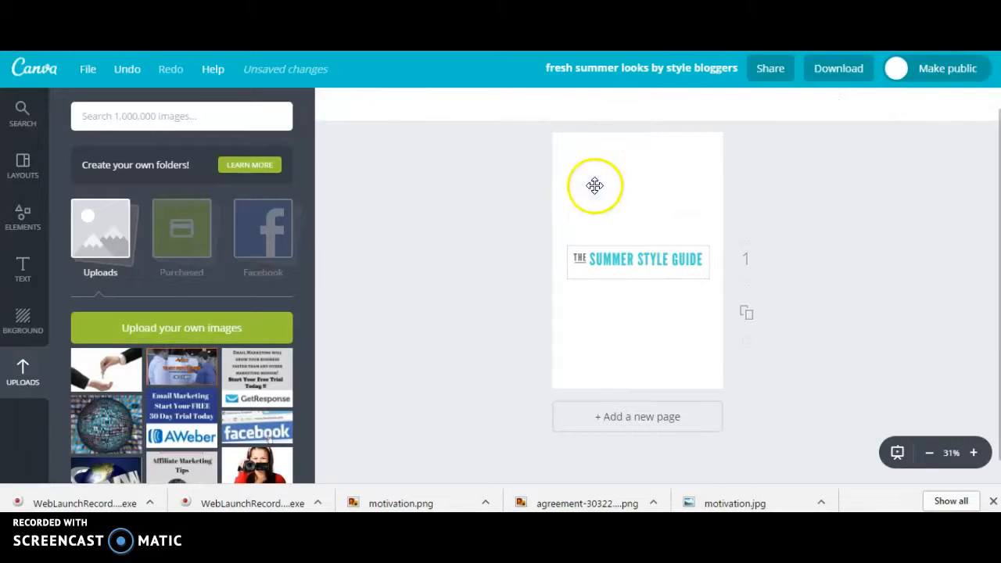
Step: Clear all the text of the turquoise "SUMMER STYLE GUIDE" headline
{"action": "left_click", "coordinate": [646, 249]}
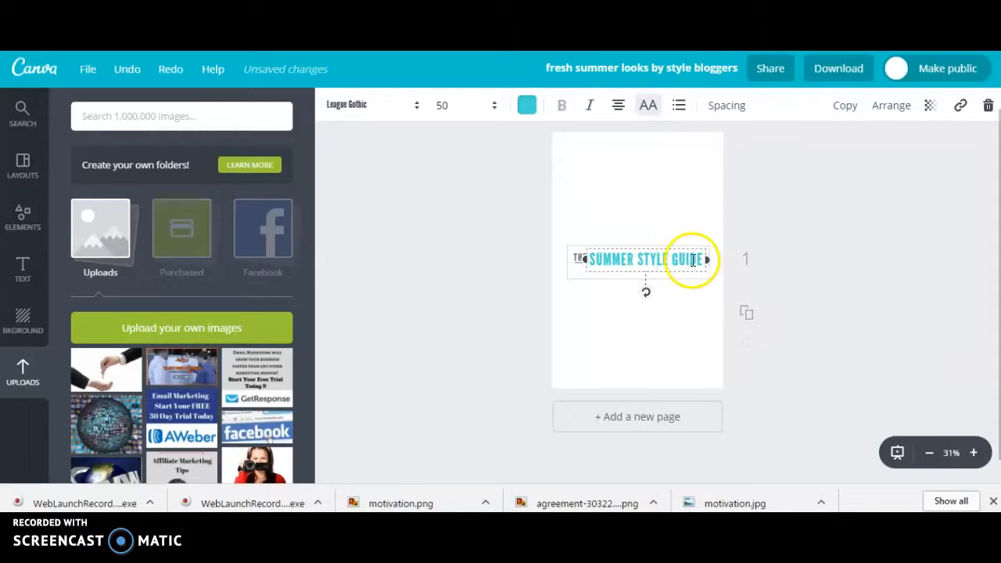
{"action": "left_click_drag", "start_coordinate": [704, 259], "coordinate": [662, 261]}
{"action": "key", "text": "BackSpace"}
{"action": "key", "text": "BackSpace"}
{"action": "key", "text": "BackSpace"}
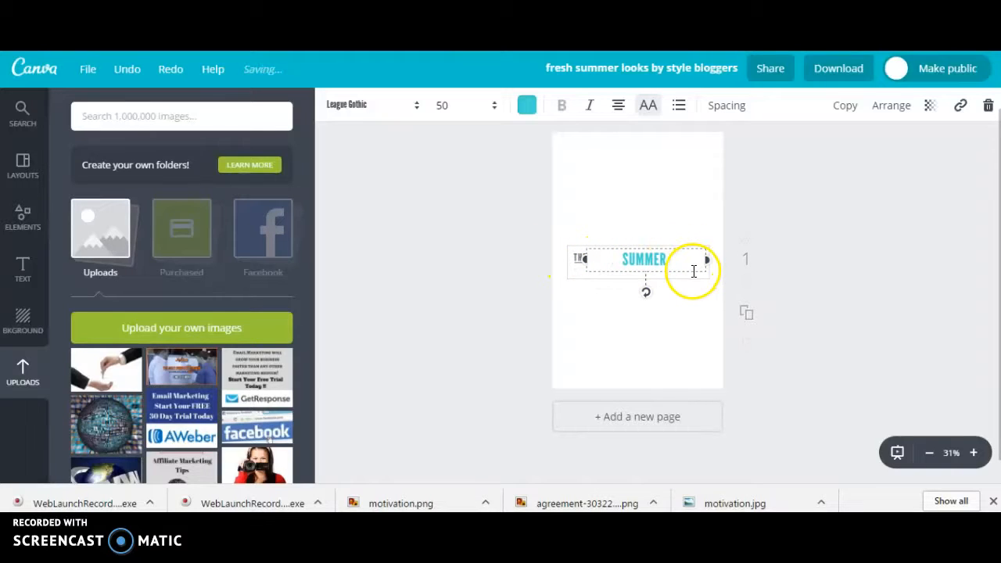
{"action": "key", "text": "BackSpace"}
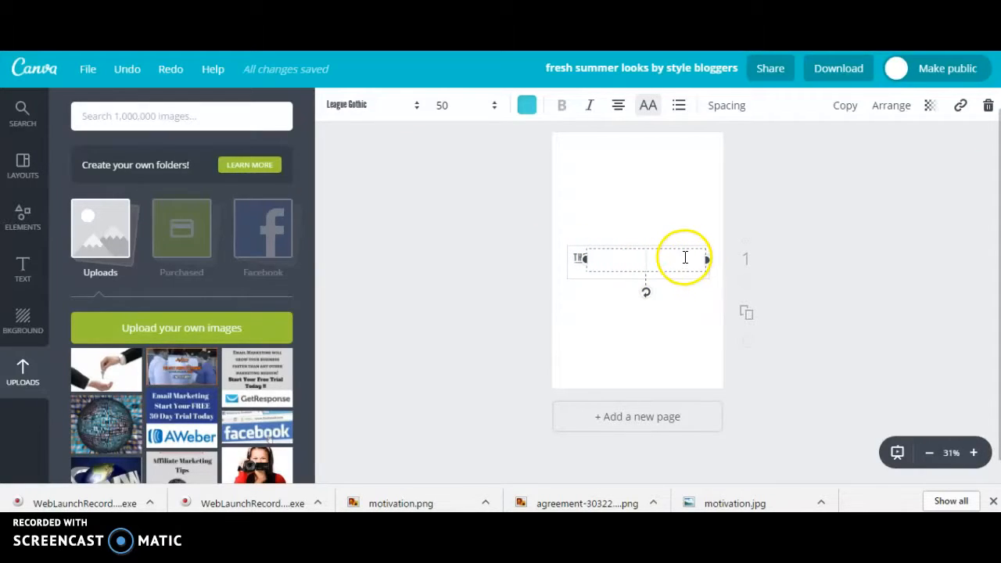
Step: Delete the headline's bordered box and the small word "THE" so the page is blank
{"action": "left_click", "coordinate": [576, 257]}
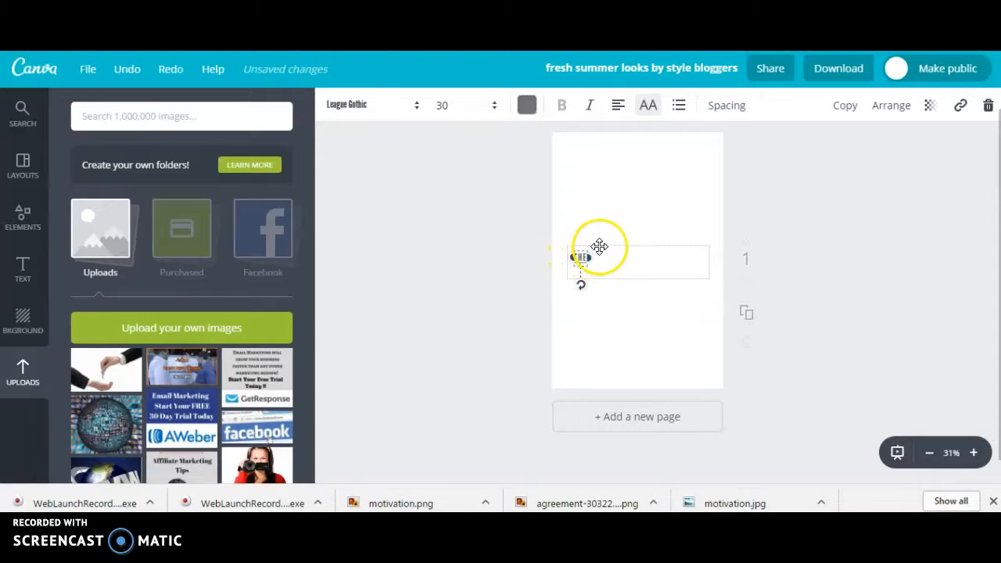
{"action": "left_click", "coordinate": [600, 248]}
{"action": "key", "text": "Delete"}
{"action": "left_click", "coordinate": [579, 259]}
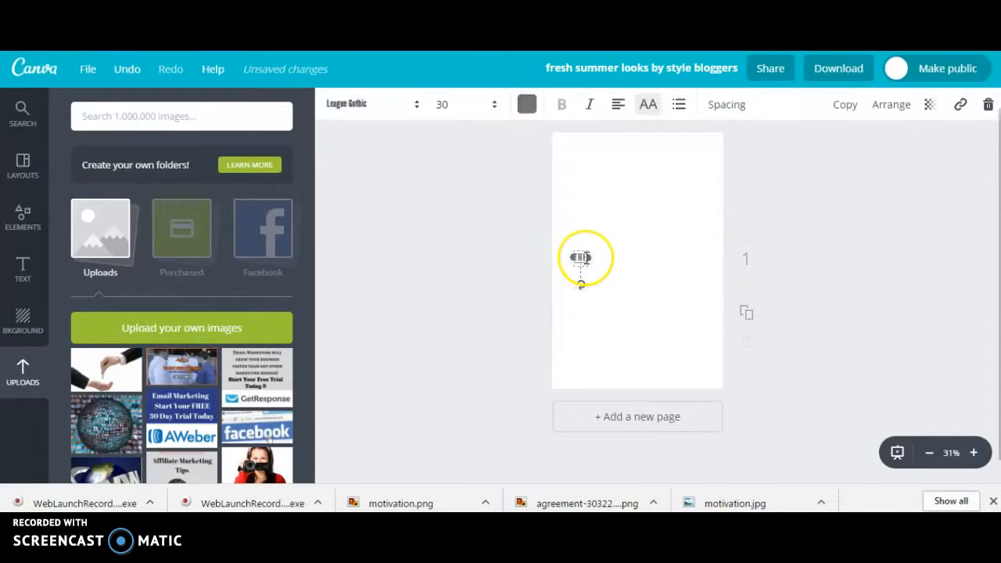
{"action": "left_click", "coordinate": [607, 259]}
{"action": "left_click", "coordinate": [612, 260]}
{"action": "key", "text": "Delete"}
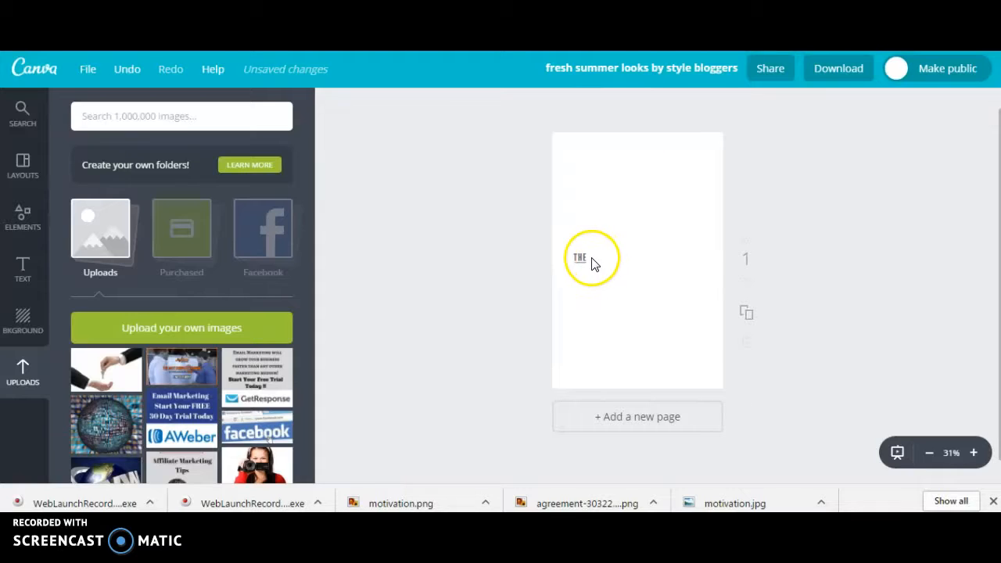
{"action": "left_click", "coordinate": [575, 260]}
{"action": "key", "text": "Delete"}
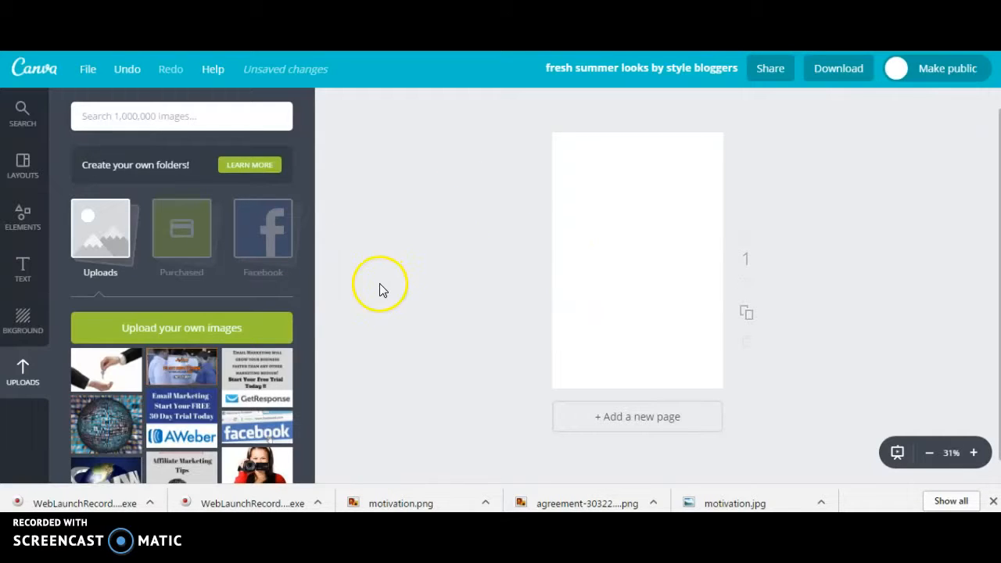
Step: Cancel the image upload without choosing a file and open the Pixabay website in the browser
{"action": "left_click", "coordinate": [192, 337]}
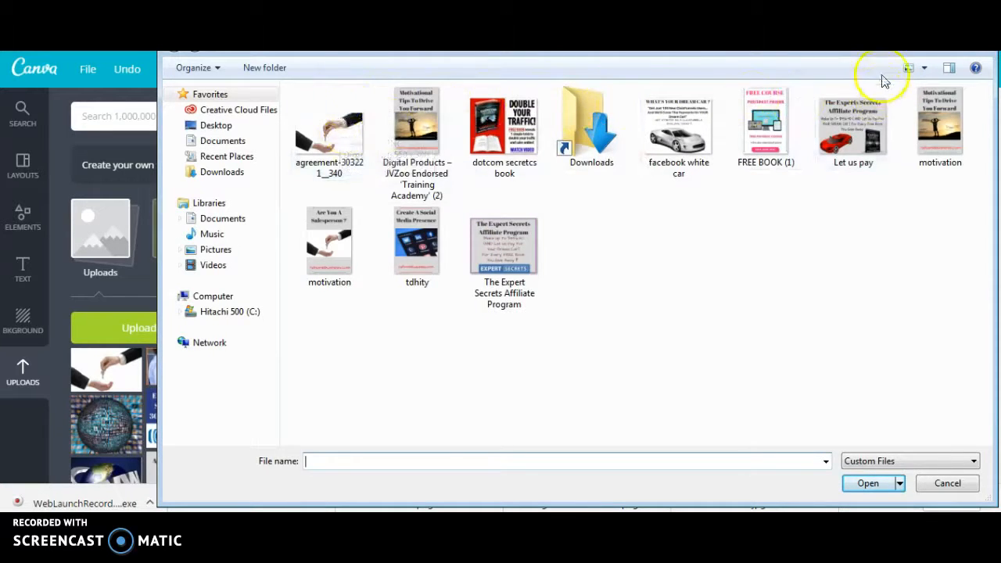
{"action": "left_click", "coordinate": [948, 483]}
{"action": "key", "text": "ctrl+Tab"}
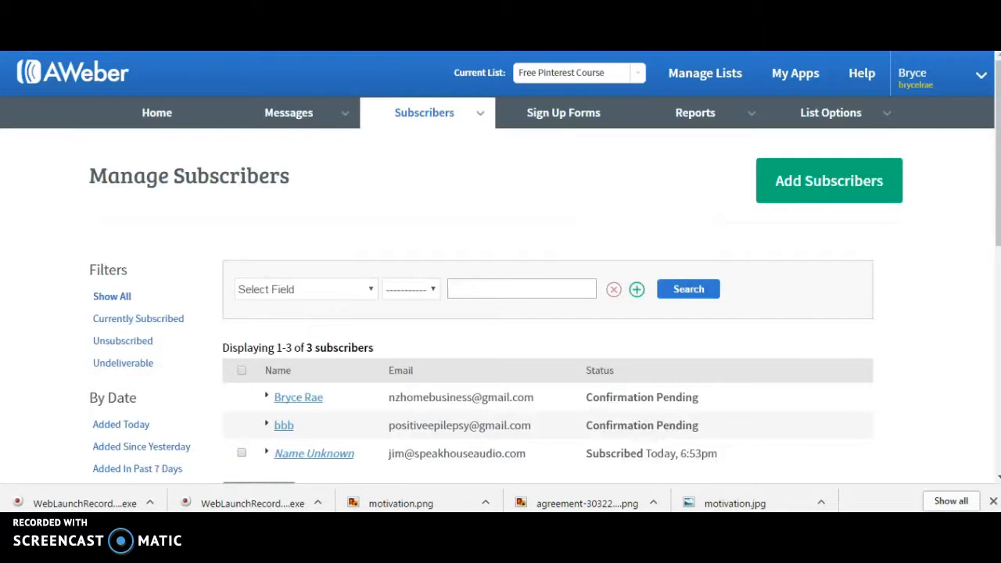
{"action": "type", "text": "pi"}
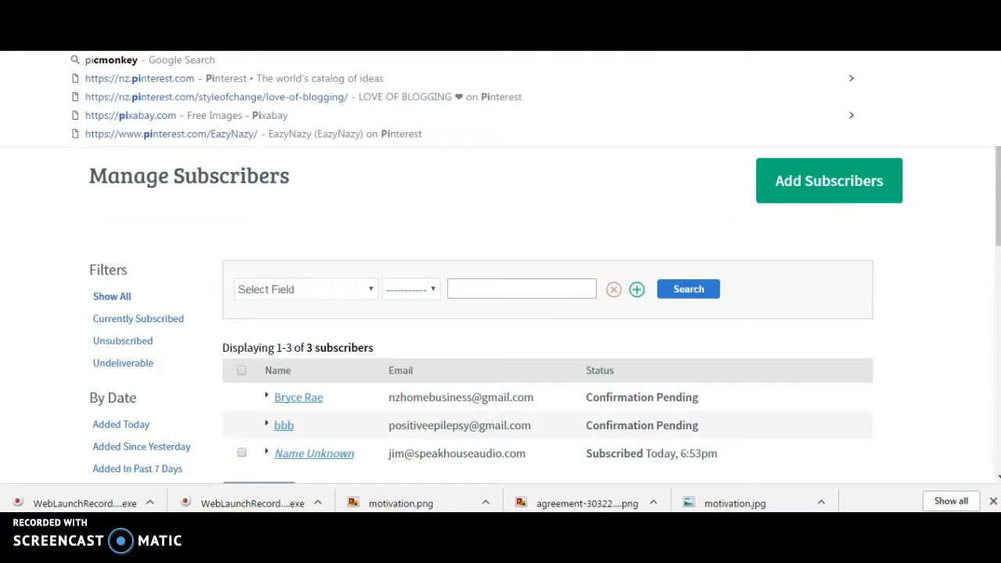
{"action": "type", "text": "x"}
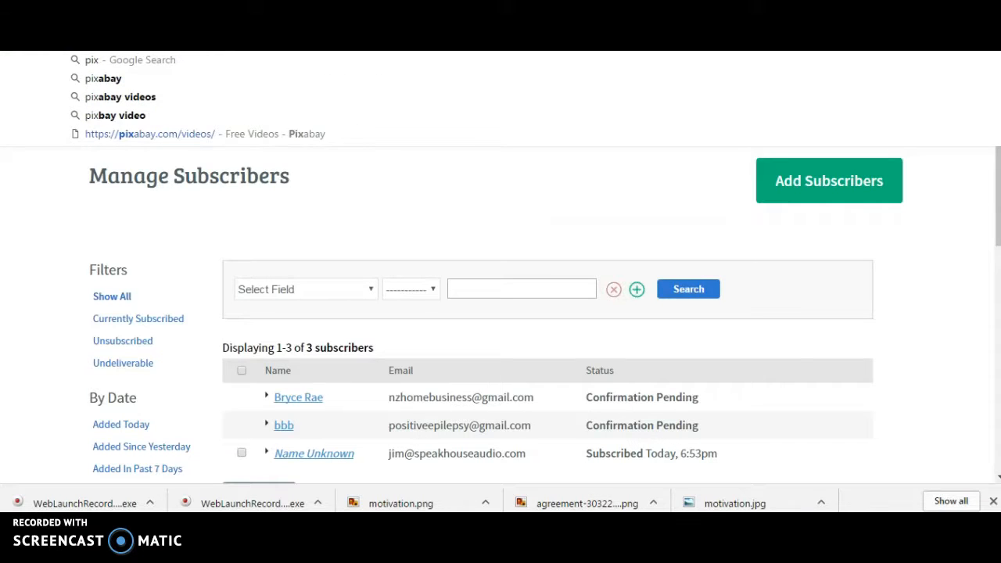
{"action": "type", "text": "abay"}
{"action": "key", "text": "Return"}
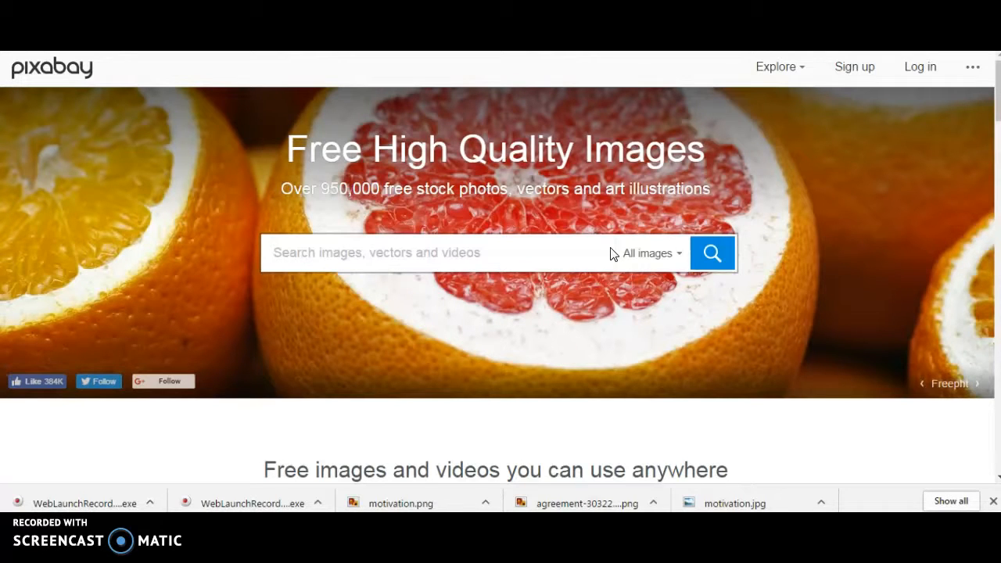
Step: Search Pixabay for "goals" and find the photo of a standing figure reflected in water at sunset
{"action": "type", "text": "goals"}
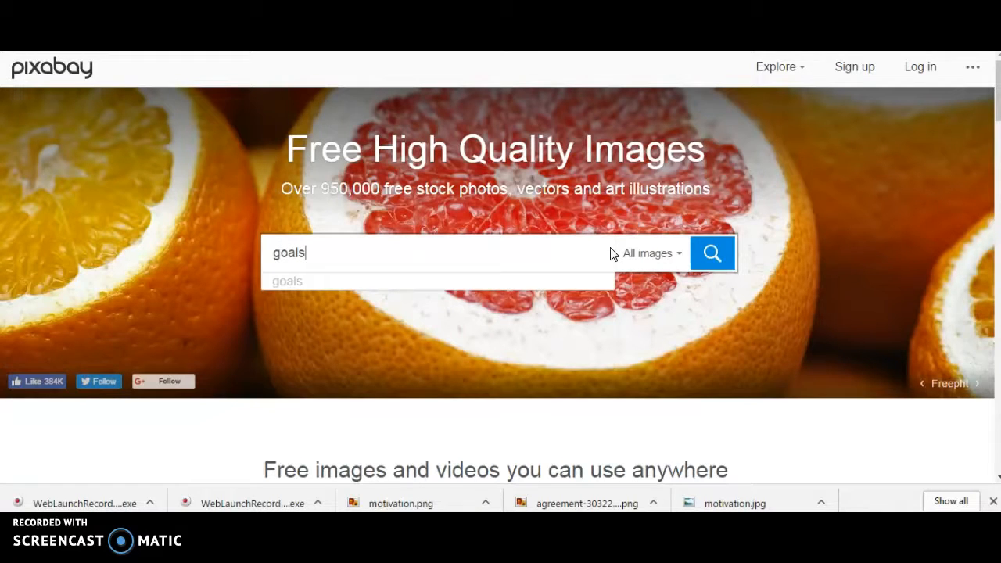
{"action": "key", "text": "Return"}
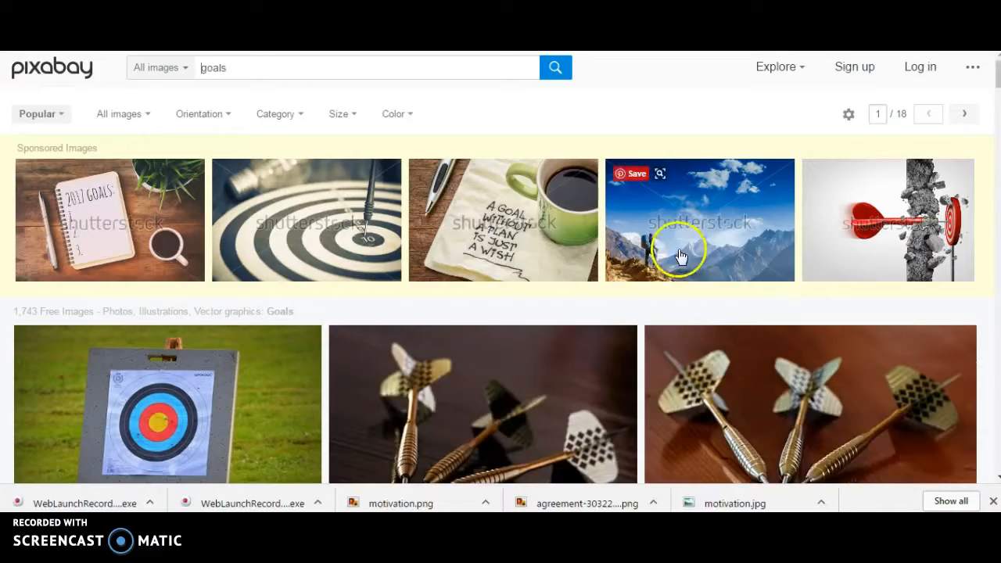
{"action": "scroll", "coordinate": [681, 252], "scroll_direction": "down", "scroll_amount": 4}
{"action": "scroll", "coordinate": [471, 237], "scroll_direction": "down", "scroll_amount": 2}
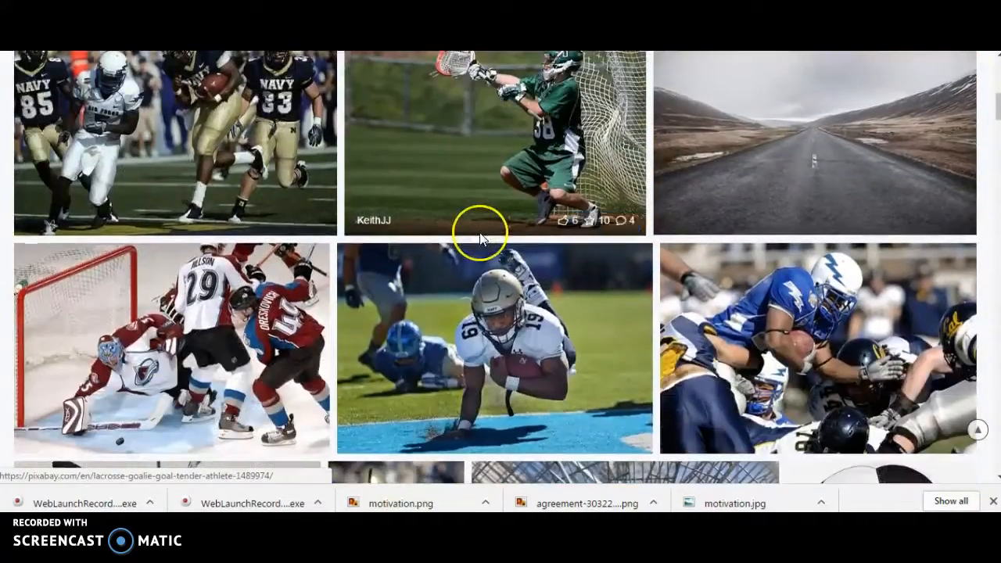
{"action": "scroll", "coordinate": [475, 229], "scroll_direction": "down", "scroll_amount": 3}
{"action": "scroll", "coordinate": [479, 239], "scroll_direction": "down", "scroll_amount": 4}
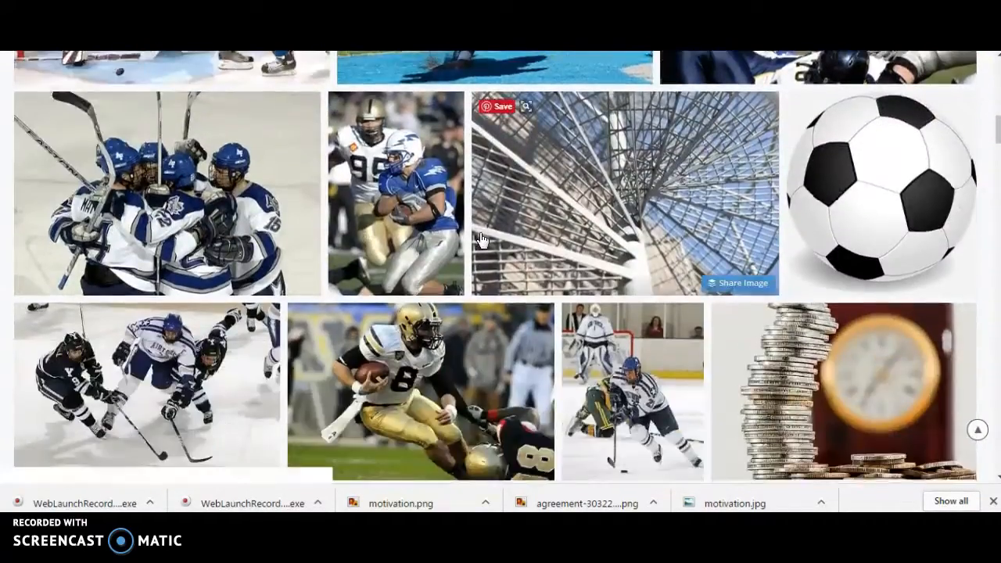
{"action": "scroll", "coordinate": [483, 239], "scroll_direction": "down", "scroll_amount": 2}
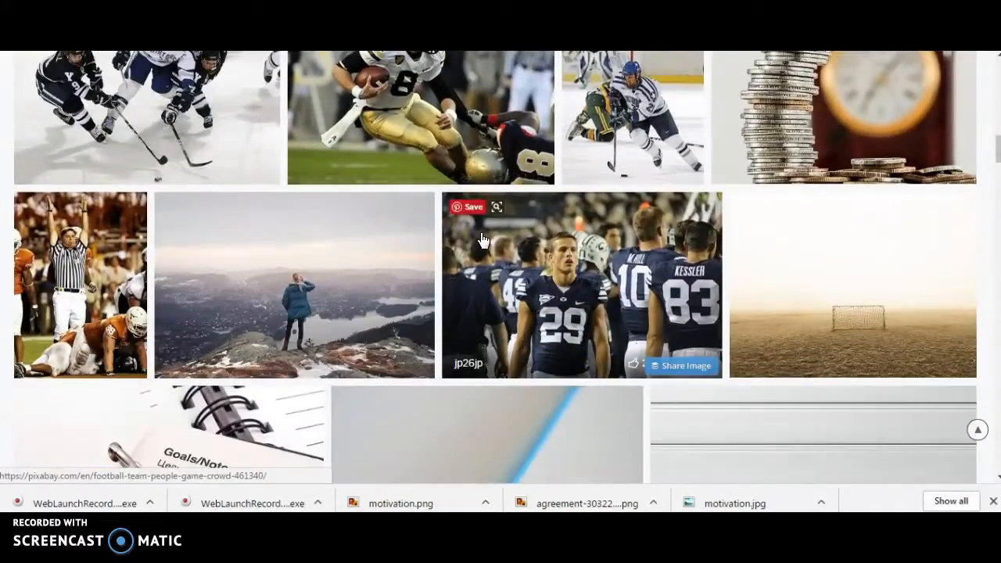
{"action": "scroll", "coordinate": [483, 239], "scroll_direction": "down", "scroll_amount": 5}
{"action": "scroll", "coordinate": [482, 240], "scroll_direction": "down", "scroll_amount": 2}
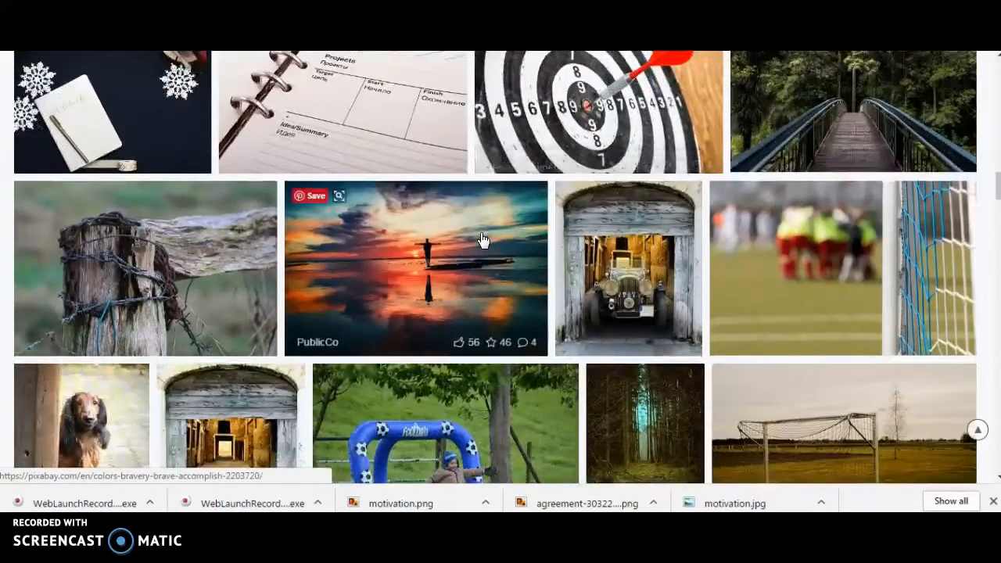
Step: Save the sunset reflection photo to the Desktop as a JPEG image named "wwwwww"
{"action": "right_click", "coordinate": [419, 240]}
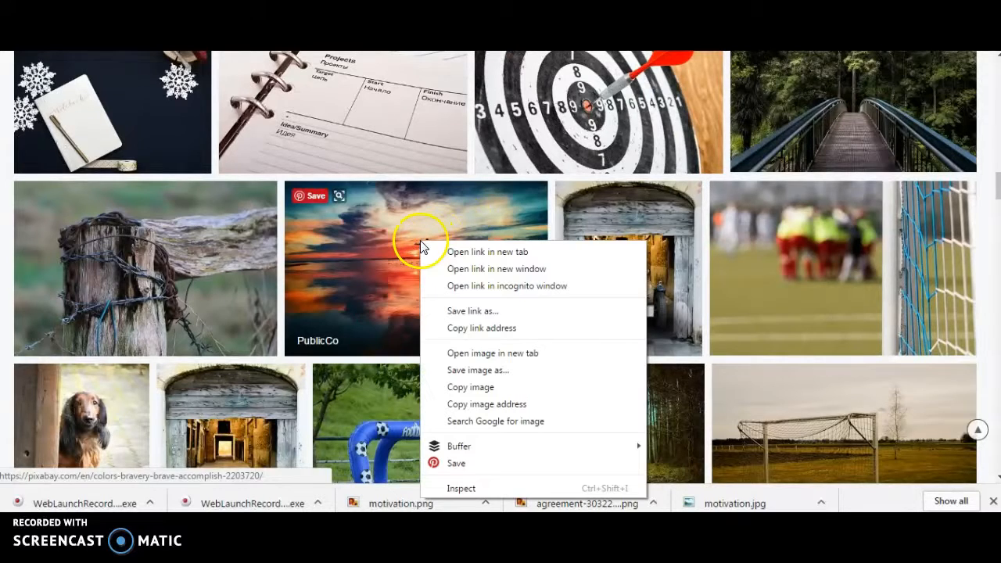
{"action": "left_click", "coordinate": [520, 370]}
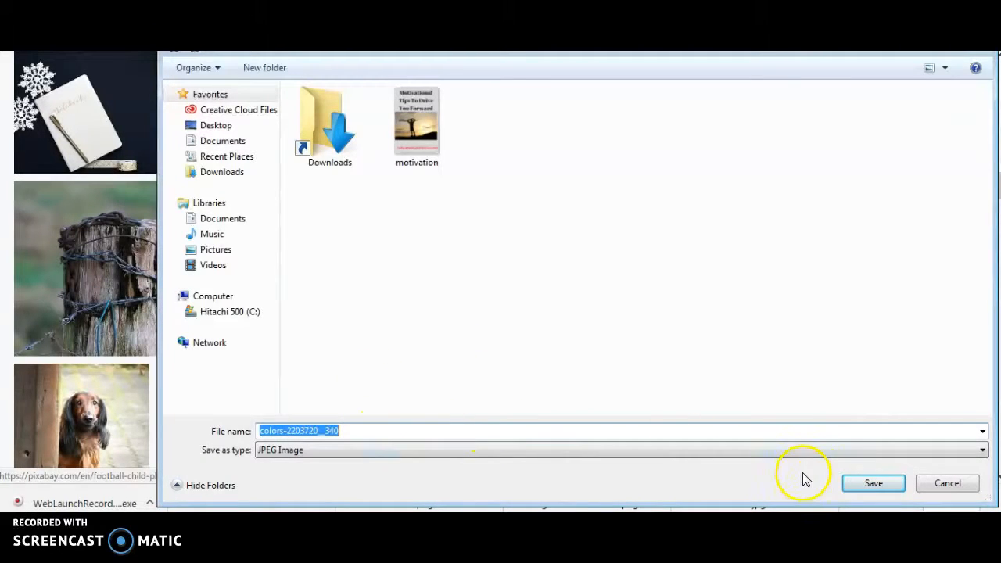
{"action": "key", "text": "BackSpace"}
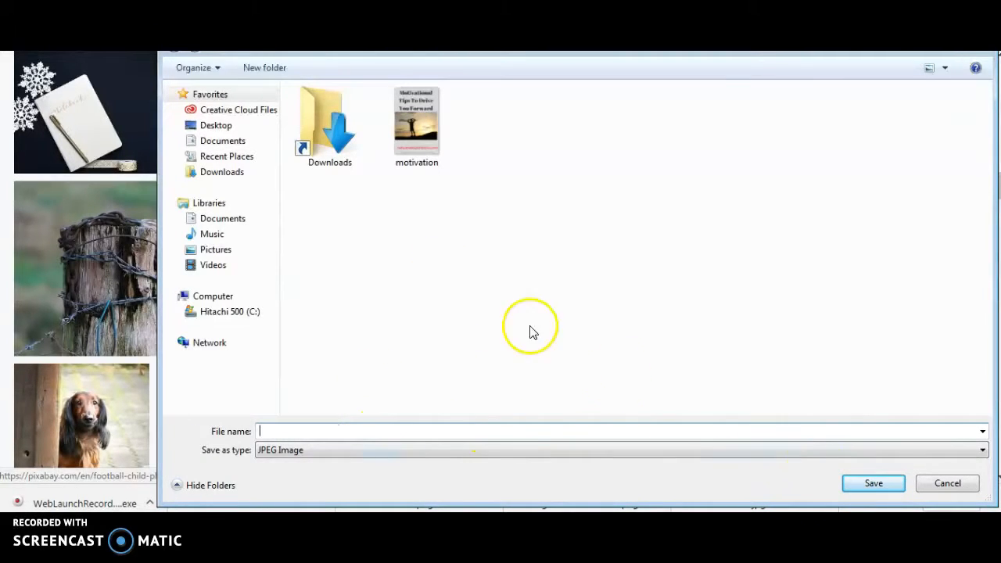
{"action": "left_click", "coordinate": [223, 126]}
{"action": "left_click", "coordinate": [475, 431]}
{"action": "type", "text": "wwwwwww"}
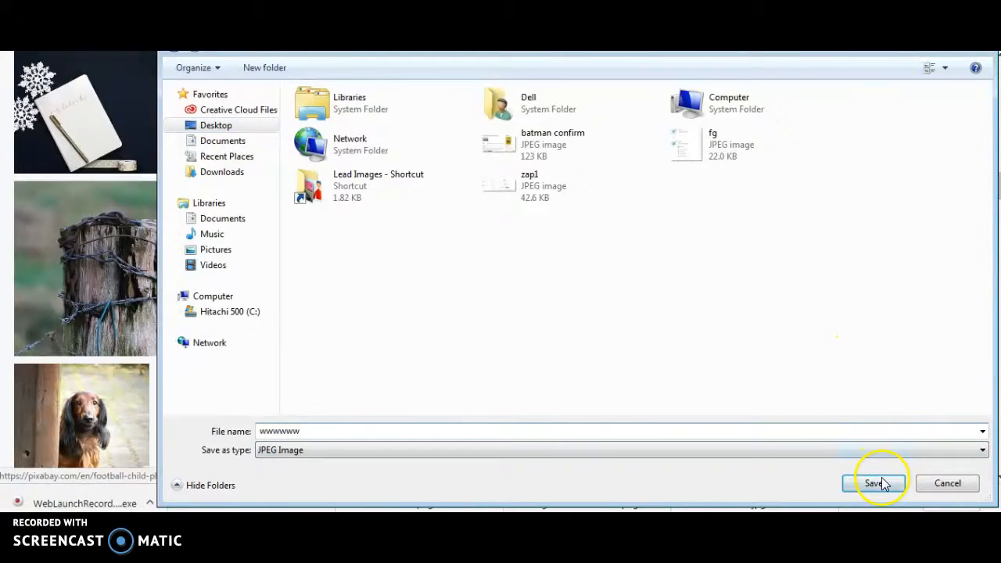
{"action": "left_click", "coordinate": [874, 483]}
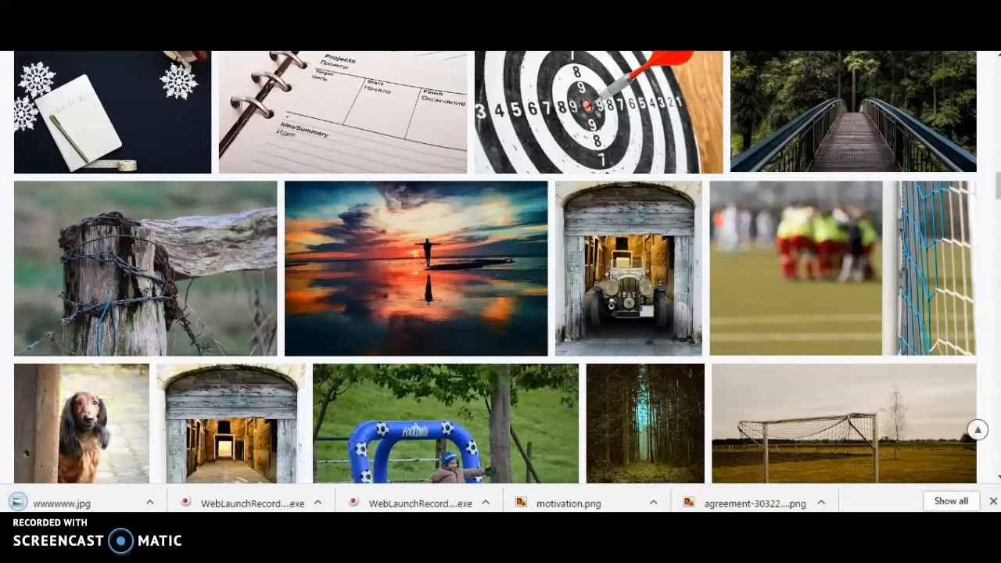
Step: Return to the blank Canva design, upload wwwwww.jpg and place it near the middle of the page
{"action": "key", "text": "ctrl+Tab"}
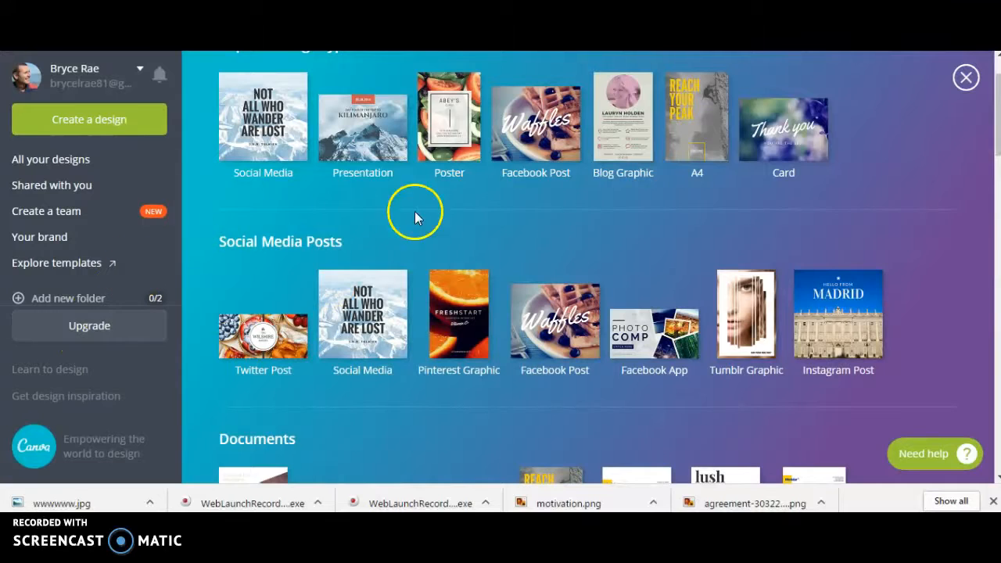
{"action": "key", "text": "ctrl+Tab"}
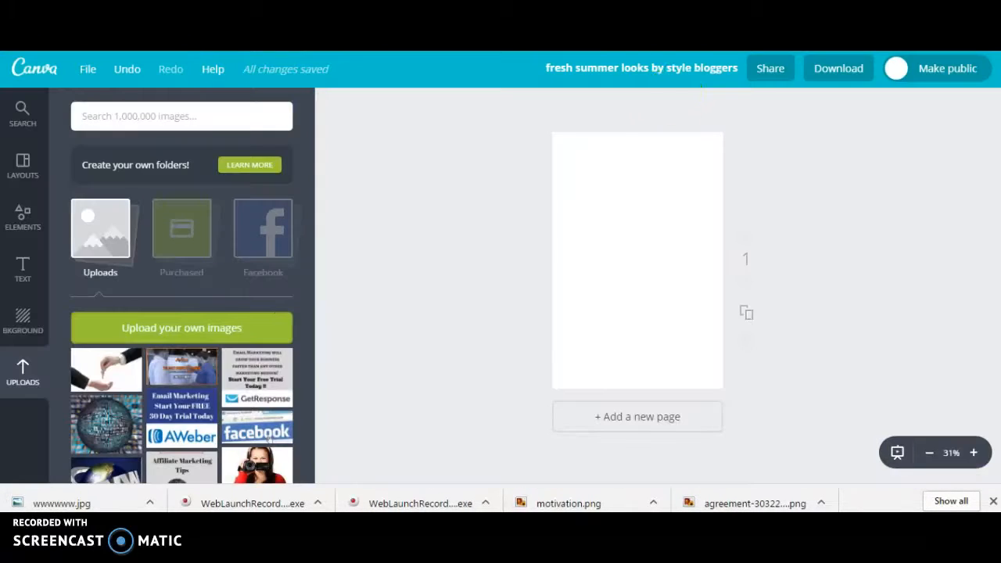
{"action": "left_click", "coordinate": [133, 329]}
{"action": "double_click", "coordinate": [301, 269]}
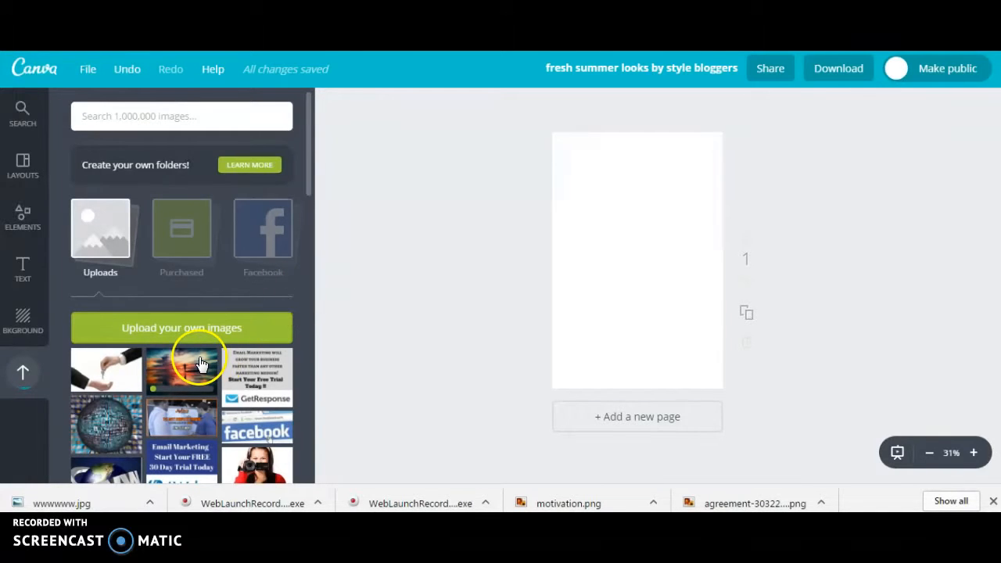
{"action": "left_click_drag", "start_coordinate": [196, 368], "coordinate": [642, 247]}
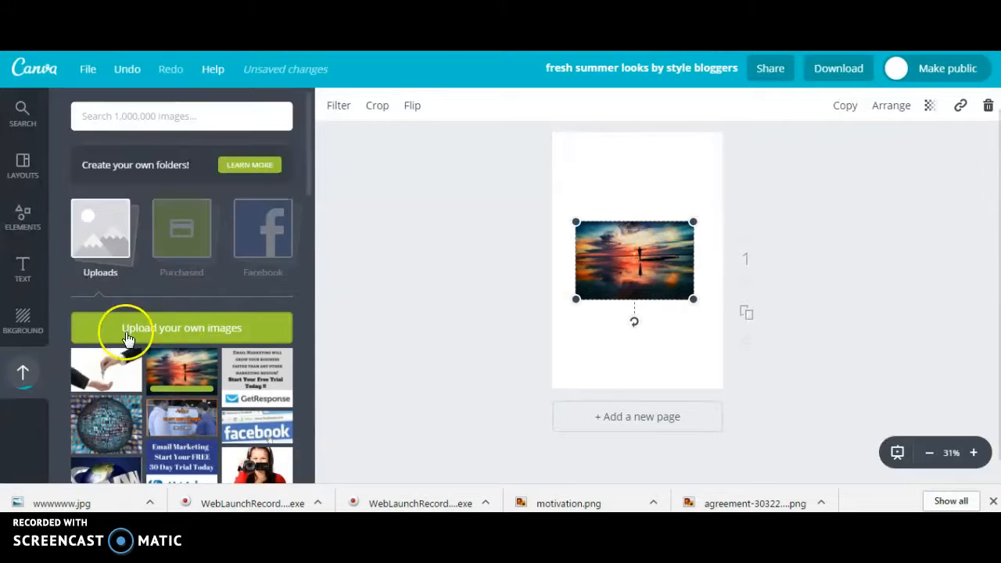
Step: Add a heading above the photo reading "Are You You Determined To Reach YOur Goals ?"
{"action": "left_click", "coordinate": [23, 270]}
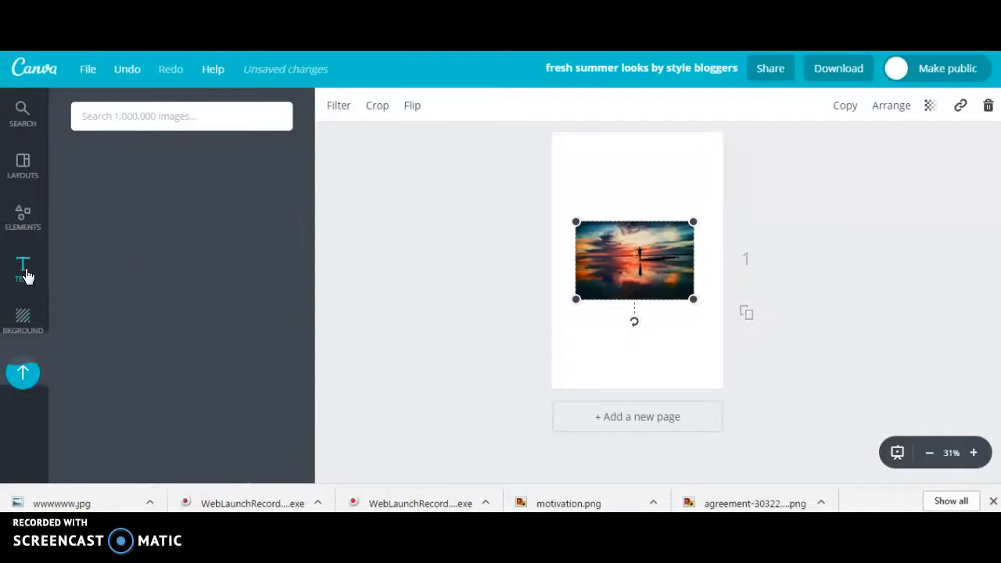
{"action": "left_click_drag", "start_coordinate": [167, 217], "coordinate": [714, 183]}
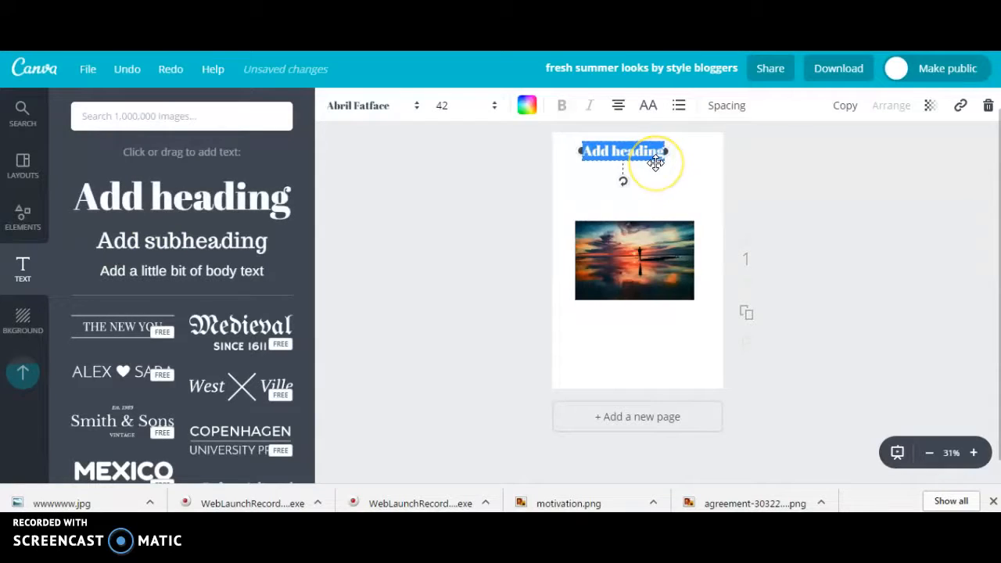
{"action": "key", "text": "BackSpace"}
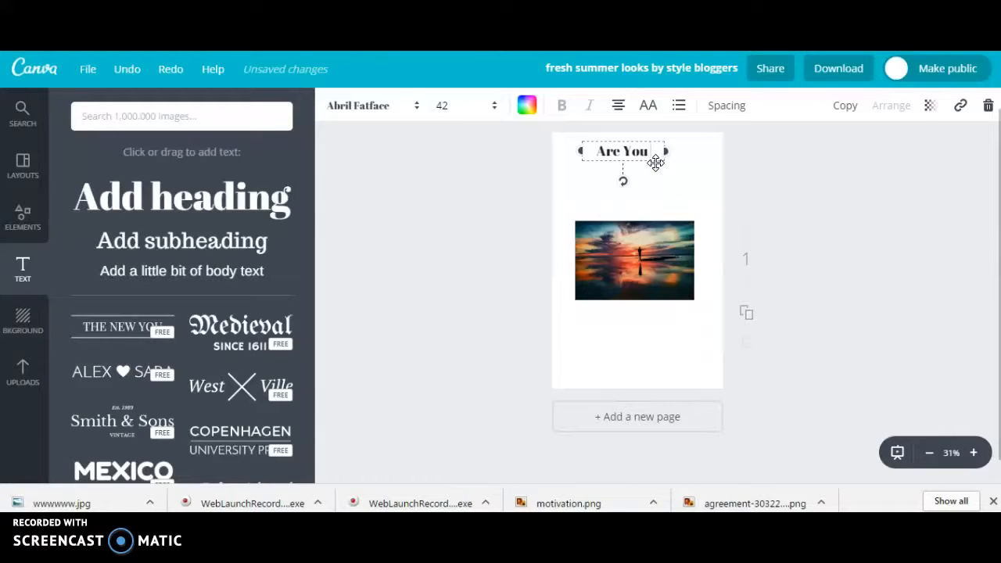
{"action": "type", "text": "Are You You Detere"}
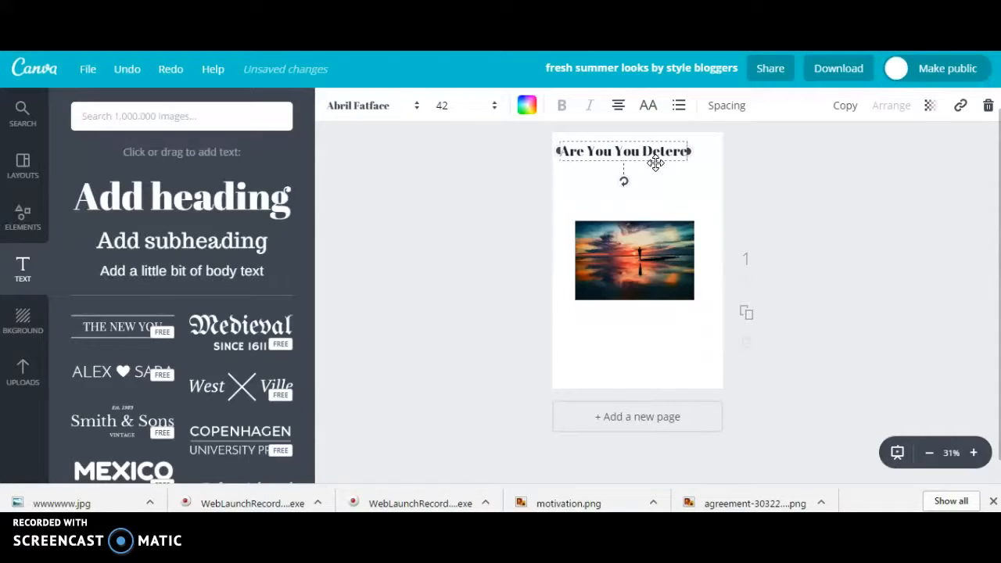
{"action": "key", "text": "BackSpace"}
{"action": "type", "text": "mined To Reach "}
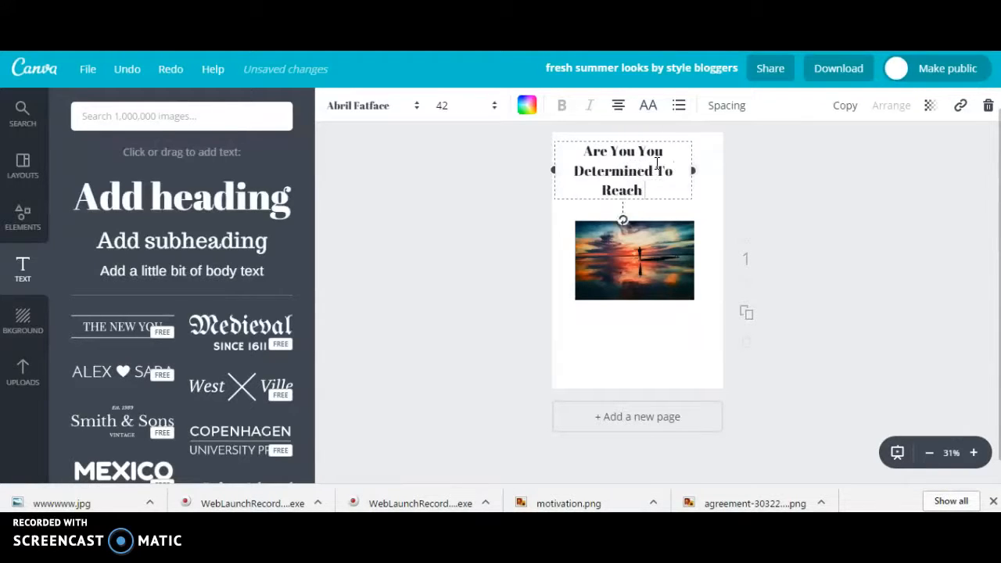
{"action": "type", "text": "YOur Goa"}
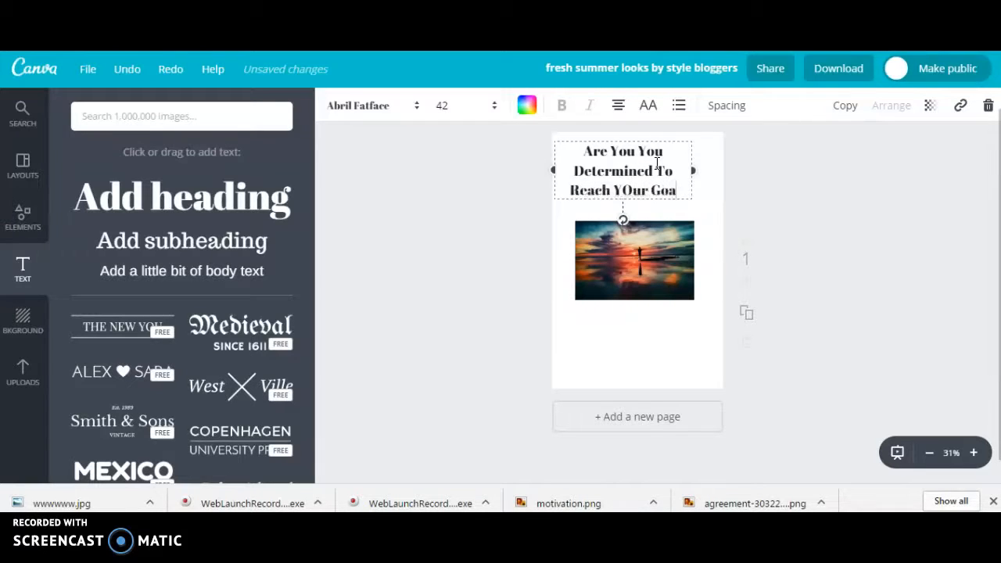
{"action": "type", "text": "ls ?"}
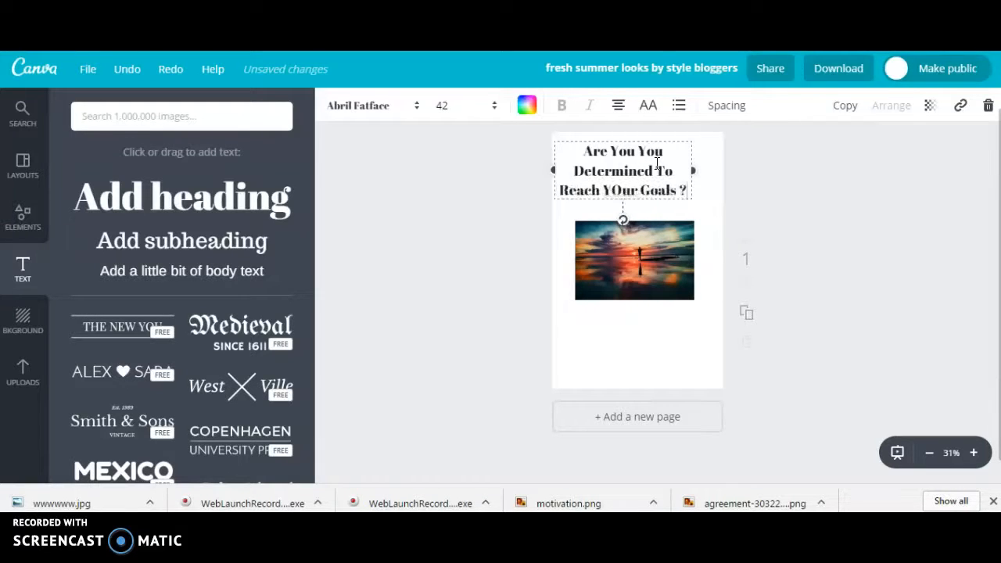
Step: Set the heading's font size to 56, widen its text box to nearly the page width and move it up
{"action": "left_click", "coordinate": [495, 106]}
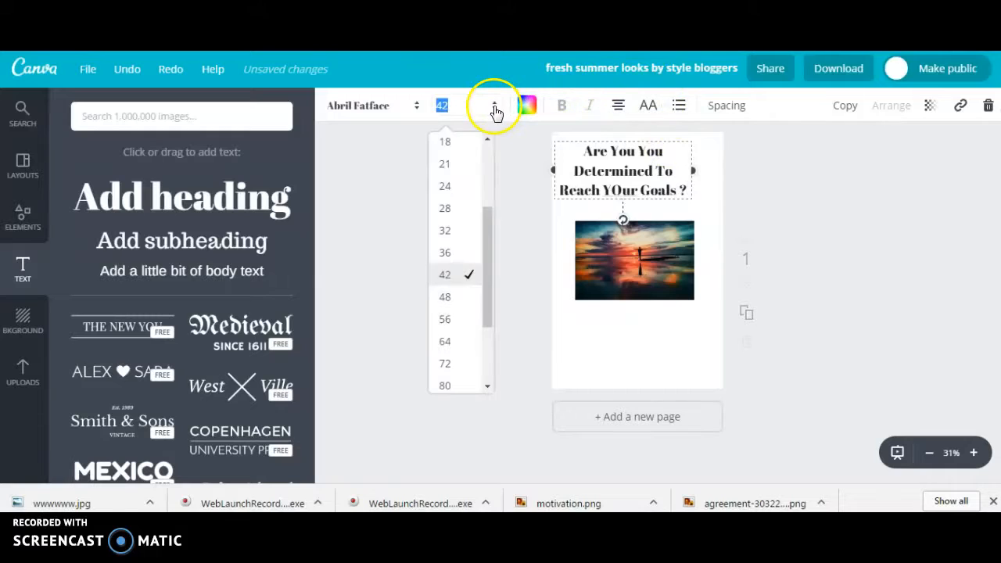
{"action": "left_click", "coordinate": [450, 321]}
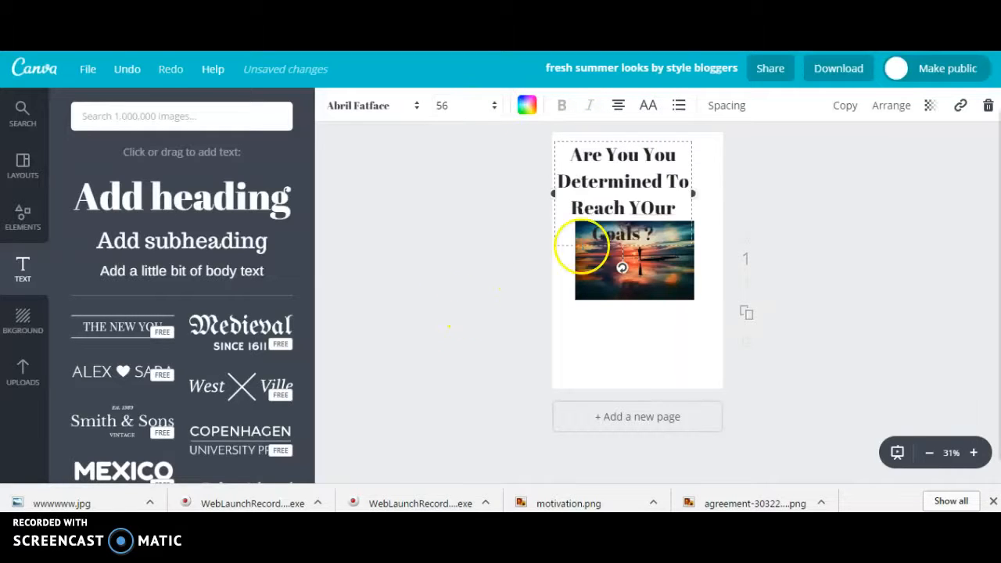
{"action": "left_click_drag", "start_coordinate": [693, 188], "coordinate": [720, 182]}
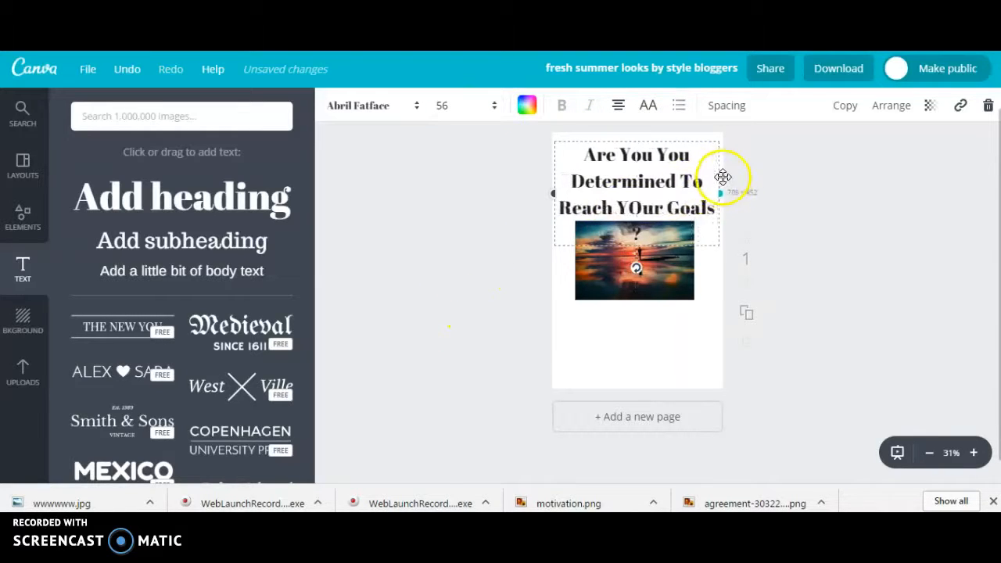
{"action": "left_click_drag", "start_coordinate": [666, 166], "coordinate": [652, 136]}
Step: Enlarge the sunset photo to the full page width, nudge the heading up and move the photo down just beneath it
{"action": "left_click", "coordinate": [610, 285]}
{"action": "left_click_drag", "start_coordinate": [577, 300], "coordinate": [558, 312]}
{"action": "left_click_drag", "start_coordinate": [692, 312], "coordinate": [733, 307]}
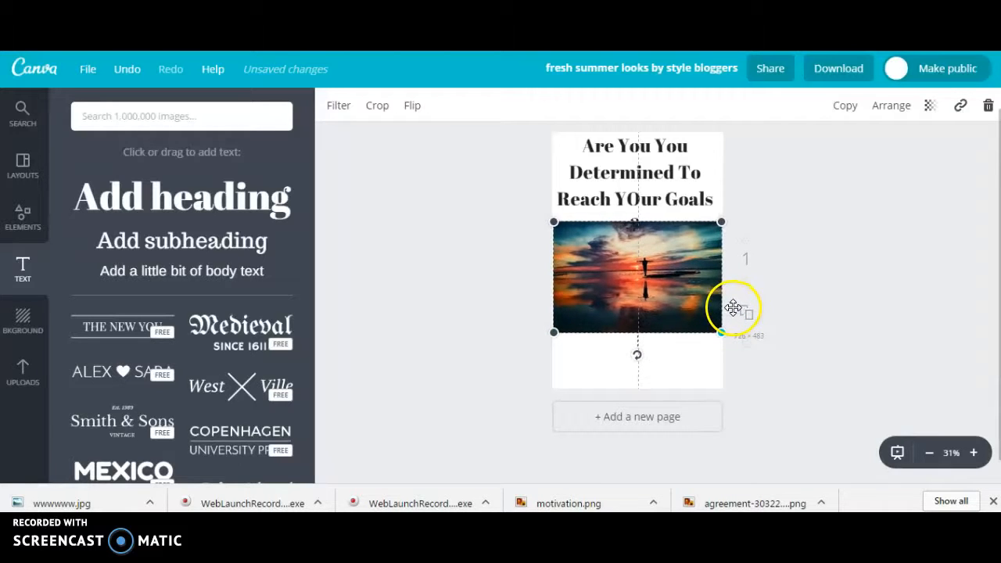
{"action": "left_click", "coordinate": [811, 195]}
{"action": "left_click_drag", "start_coordinate": [642, 223], "coordinate": [642, 219]}
{"action": "left_click_drag", "start_coordinate": [662, 255], "coordinate": [661, 267]}
Step: Try a font size of 55 on the heading, and settle on size 48
{"action": "left_click", "coordinate": [640, 168]}
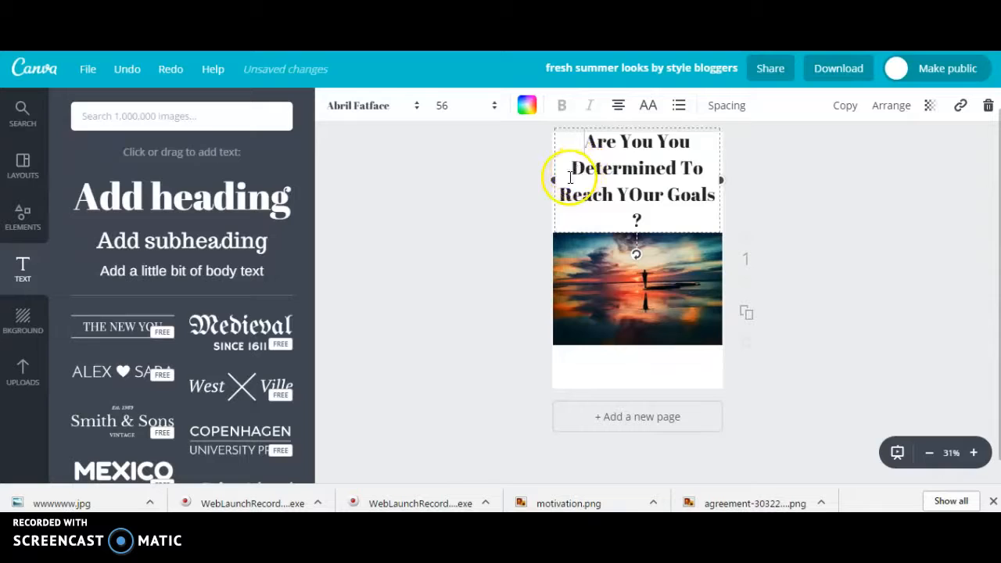
{"action": "left_click", "coordinate": [469, 105]}
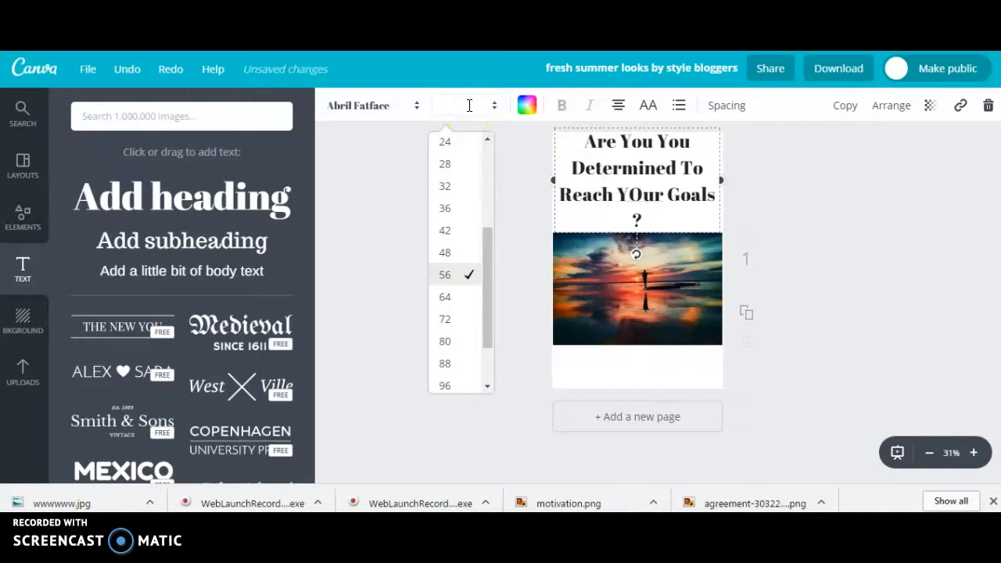
{"action": "type", "text": "55"}
{"action": "key", "text": "Return"}
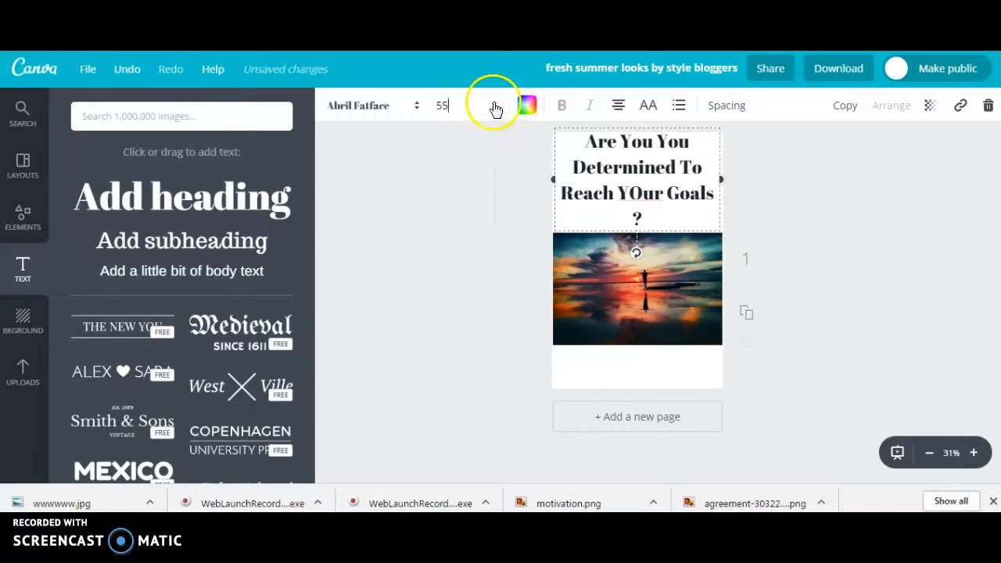
{"action": "left_click", "coordinate": [495, 108]}
{"action": "left_click", "coordinate": [446, 253]}
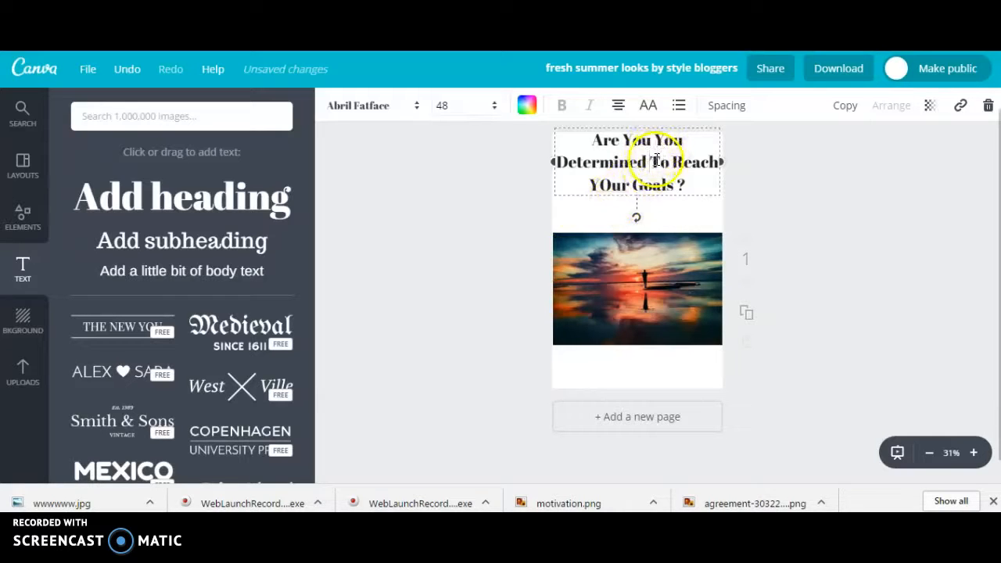
Step: Break the heading into four lines, starting new ones at "To Reach" and "Your Goals ?", and correct "YOur" to "Your"
{"action": "key", "text": "Return"}
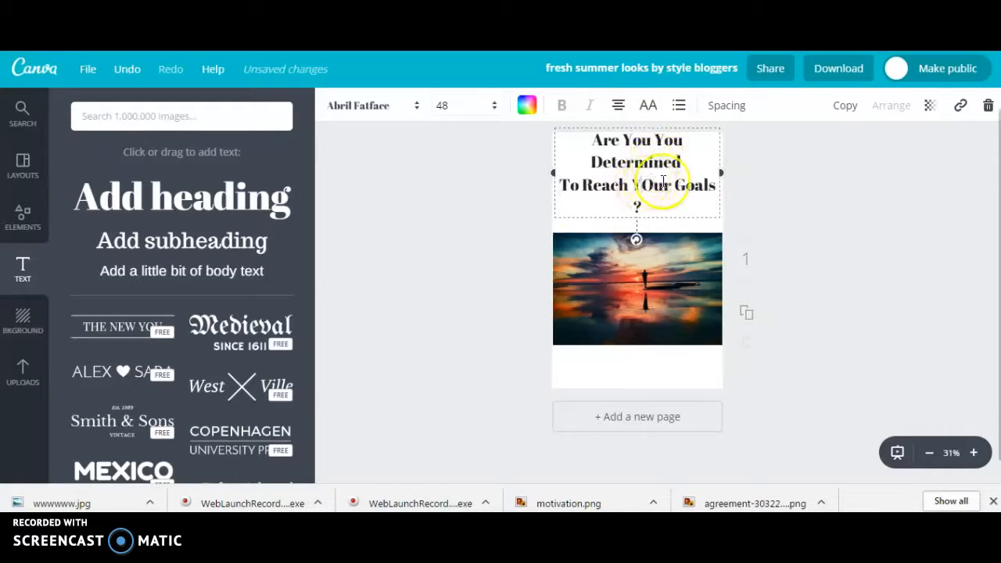
{"action": "key", "text": "BackSpace"}
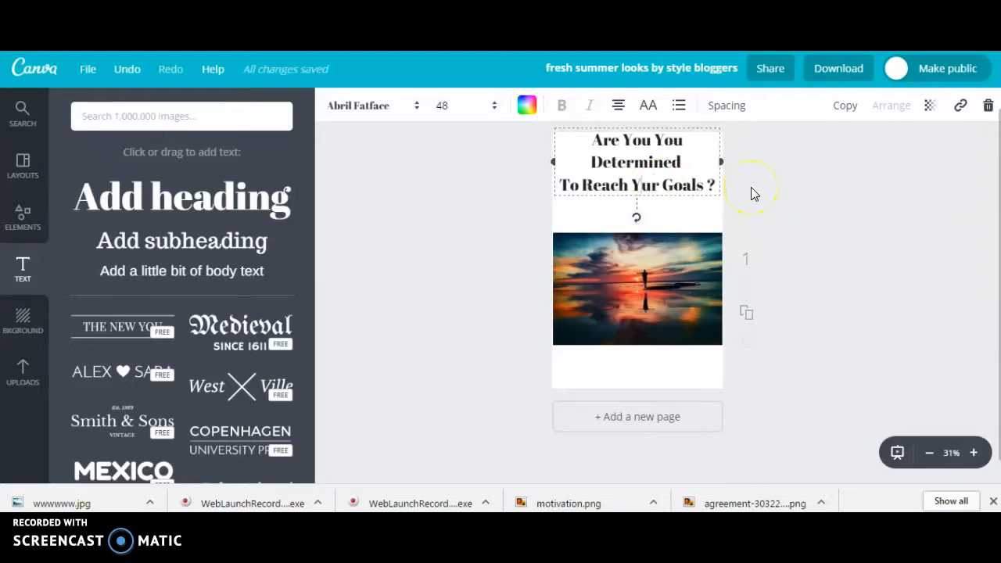
{"action": "type", "text": "o"}
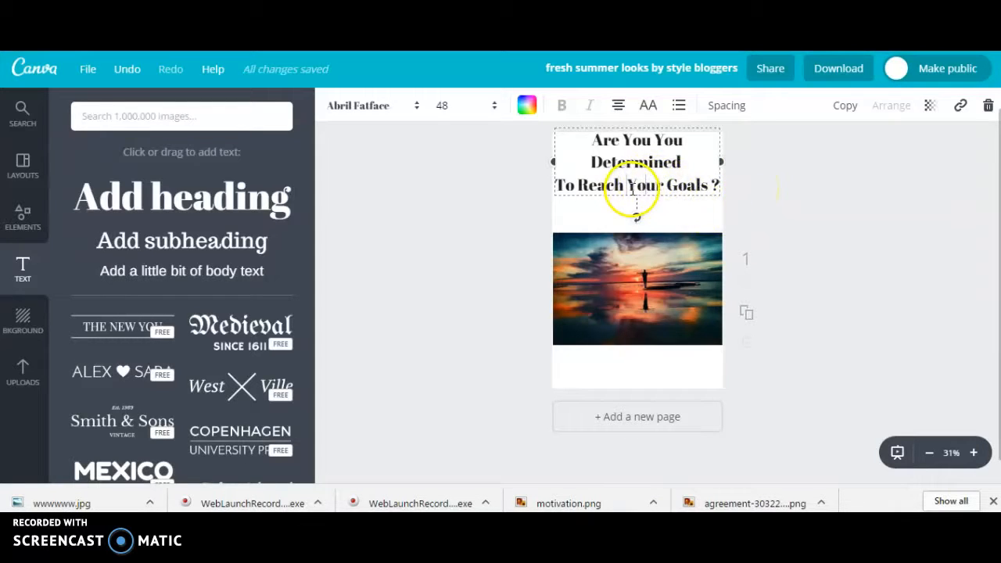
{"action": "key", "text": "Return"}
{"action": "left_click", "coordinate": [475, 286]}
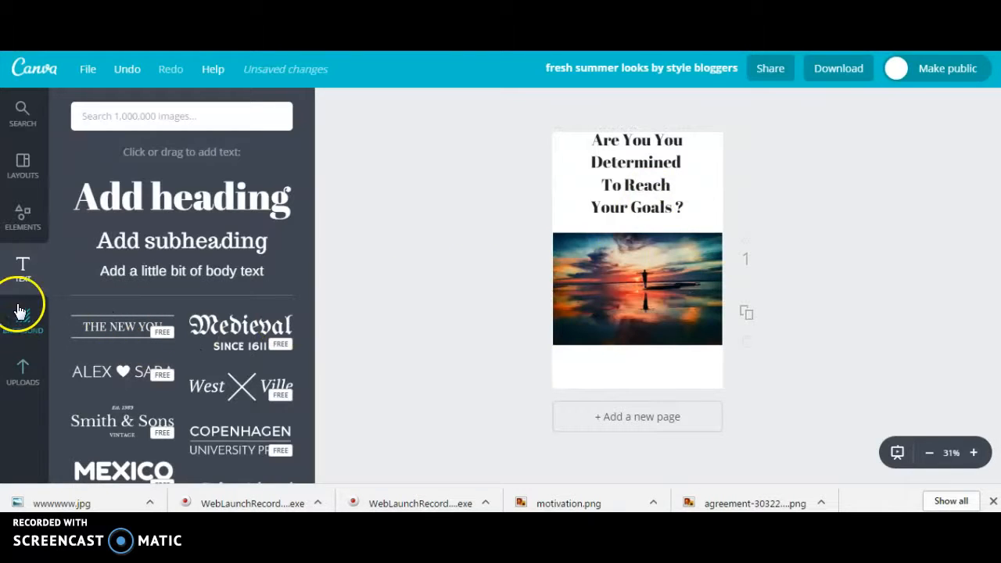
Step: Add a subheading below the photo in the Schoolbell font, reading "nzhomebusiness.com"
{"action": "left_click_drag", "start_coordinate": [192, 239], "coordinate": [693, 375]}
{"action": "left_click", "coordinate": [413, 109]}
{"action": "scroll", "coordinate": [527, 182], "scroll_direction": "down", "scroll_amount": 3}
{"action": "left_click_drag", "start_coordinate": [527, 181], "coordinate": [497, 349]}
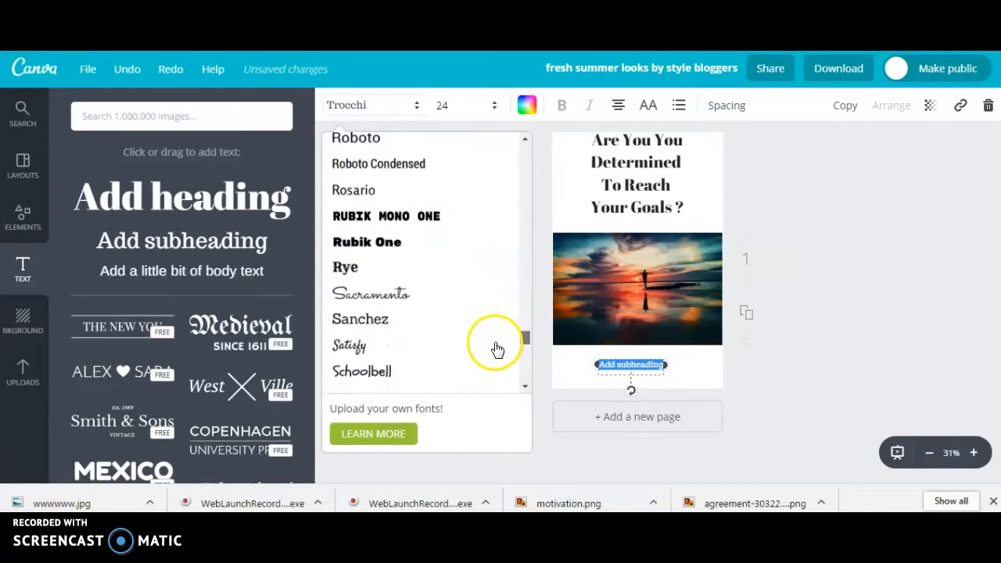
{"action": "left_click", "coordinate": [395, 372]}
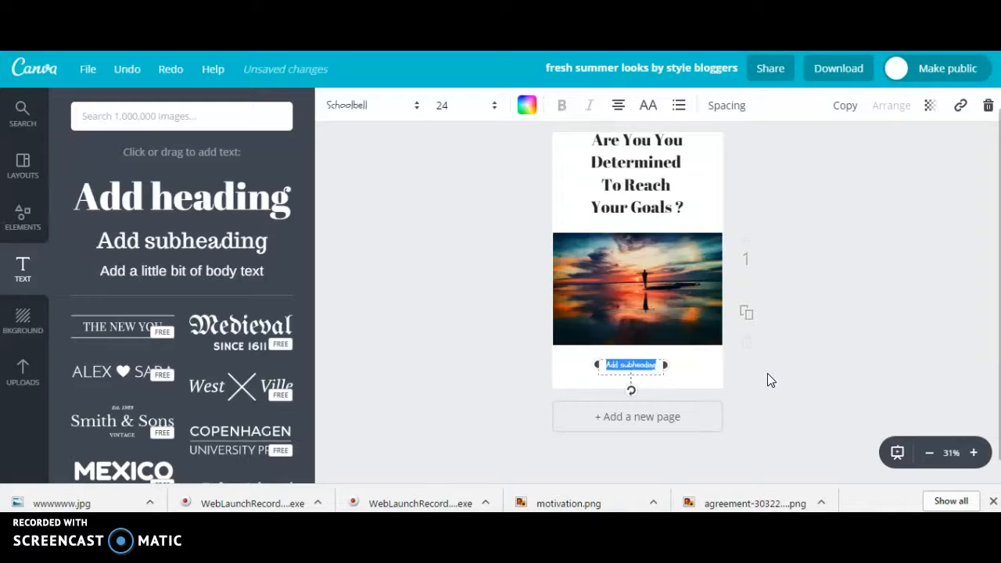
{"action": "key", "text": "BackSpace"}
{"action": "type", "text": "nzh"}
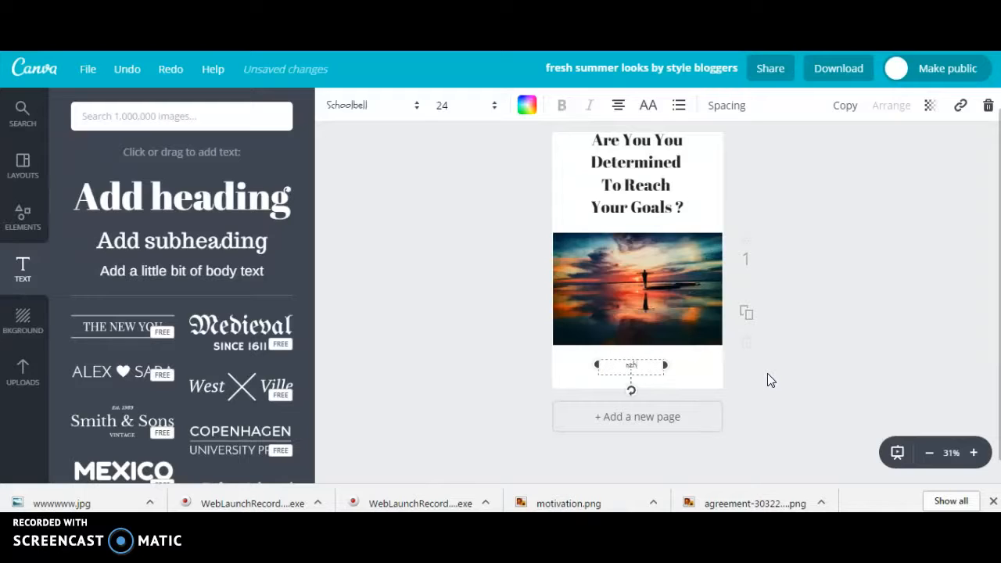
{"action": "type", "text": "omebusiness.com"}
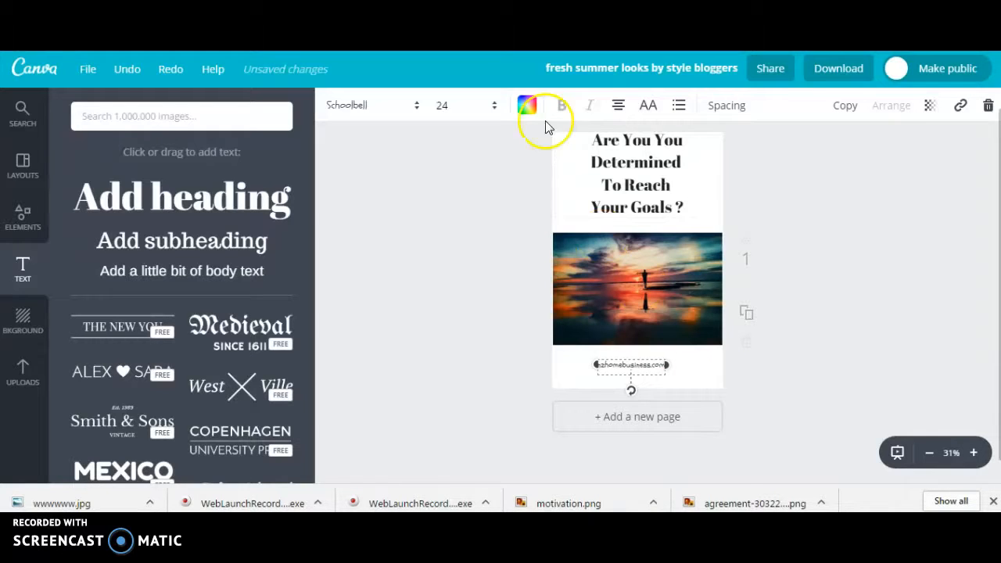
Step: Try a font size of 42 on the web address, settle on 48, and centre it beneath the photo
{"action": "left_click", "coordinate": [494, 106]}
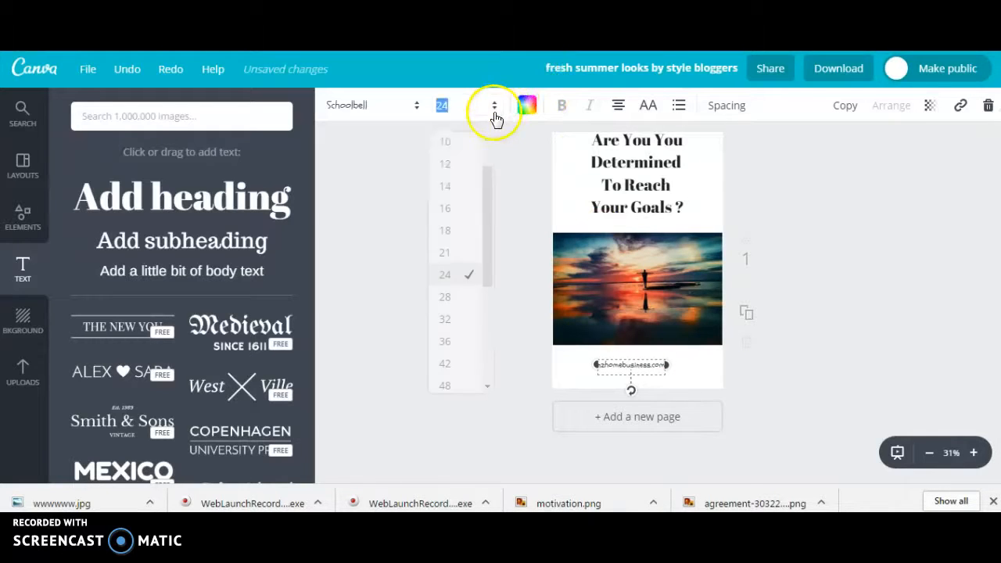
{"action": "left_click", "coordinate": [444, 364]}
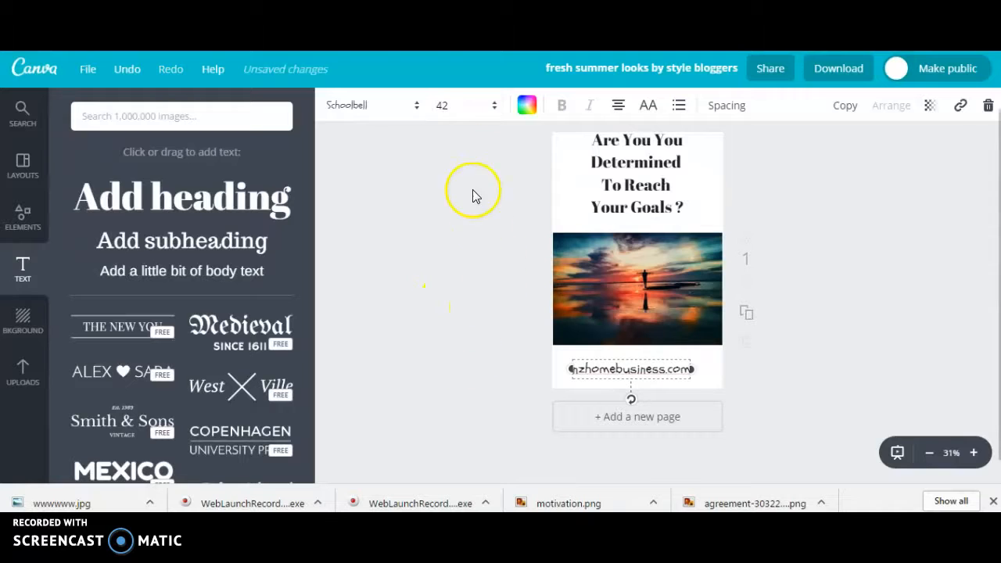
{"action": "left_click", "coordinate": [456, 108]}
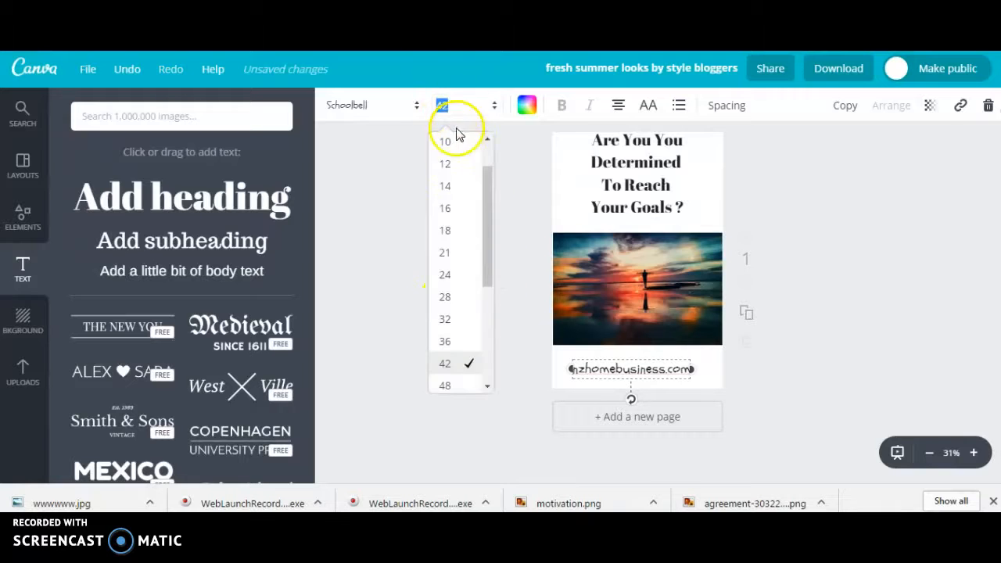
{"action": "left_click", "coordinate": [453, 386]}
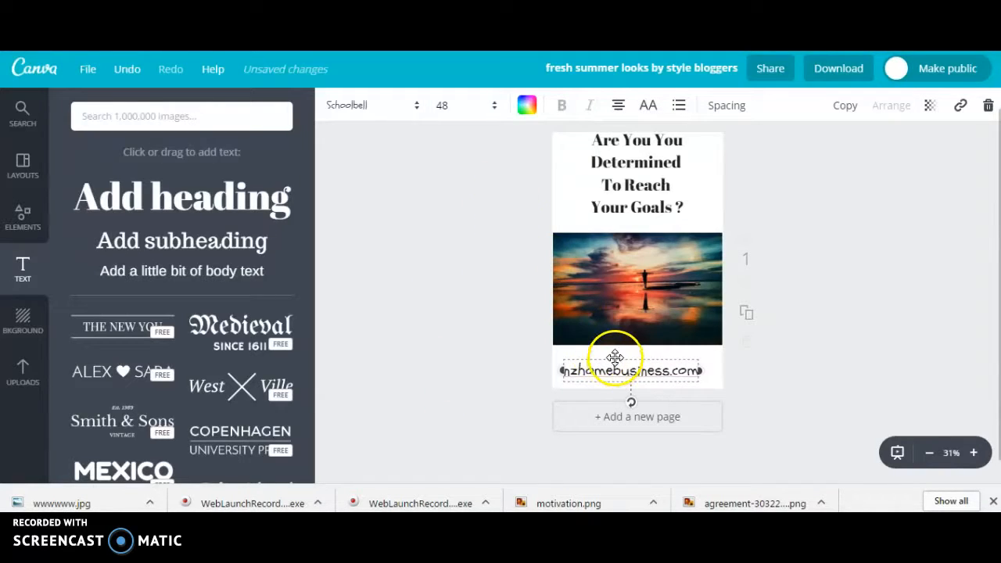
{"action": "left_click_drag", "start_coordinate": [616, 357], "coordinate": [623, 352]}
Step: Move the heading down so that its last line sits just above the photo
{"action": "left_click", "coordinate": [641, 156]}
{"action": "left_click_drag", "start_coordinate": [647, 162], "coordinate": [654, 185]}
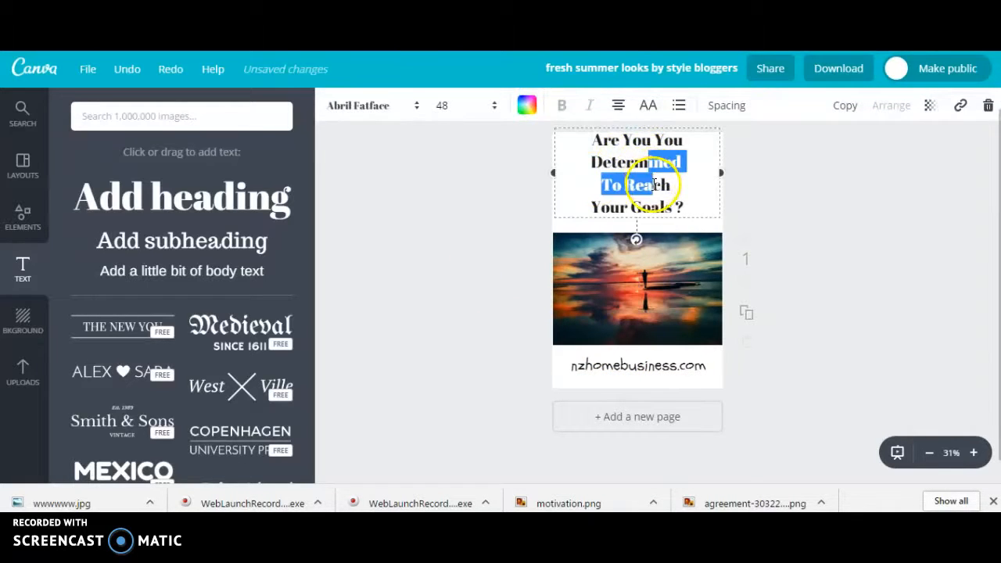
{"action": "left_click_drag", "start_coordinate": [618, 120], "coordinate": [618, 135]}
{"action": "left_click", "coordinate": [415, 223]}
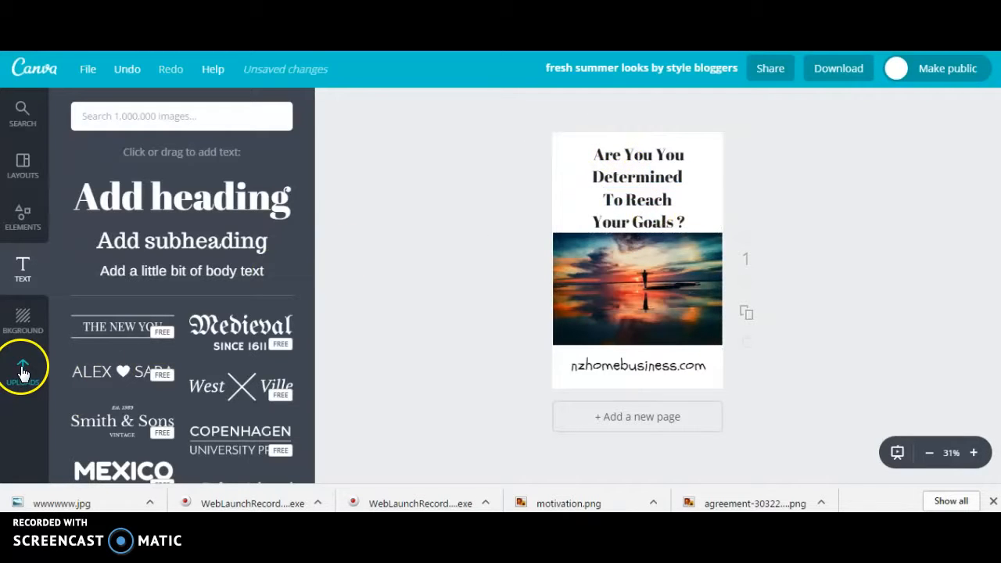
Step: Add the thin teal line with decorated ends above the heading, across the photo and below the web address
{"action": "left_click", "coordinate": [24, 218]}
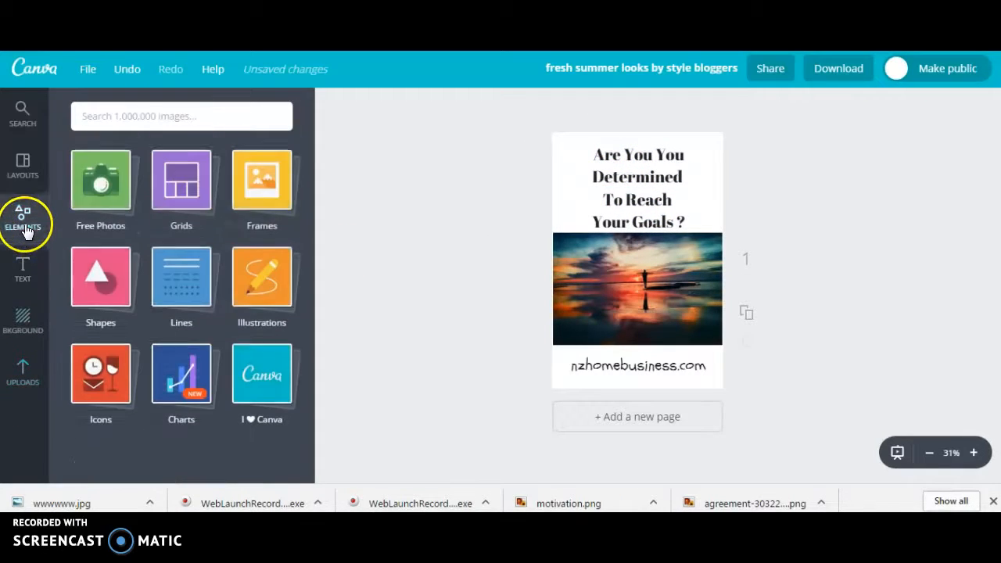
{"action": "left_click", "coordinate": [164, 288]}
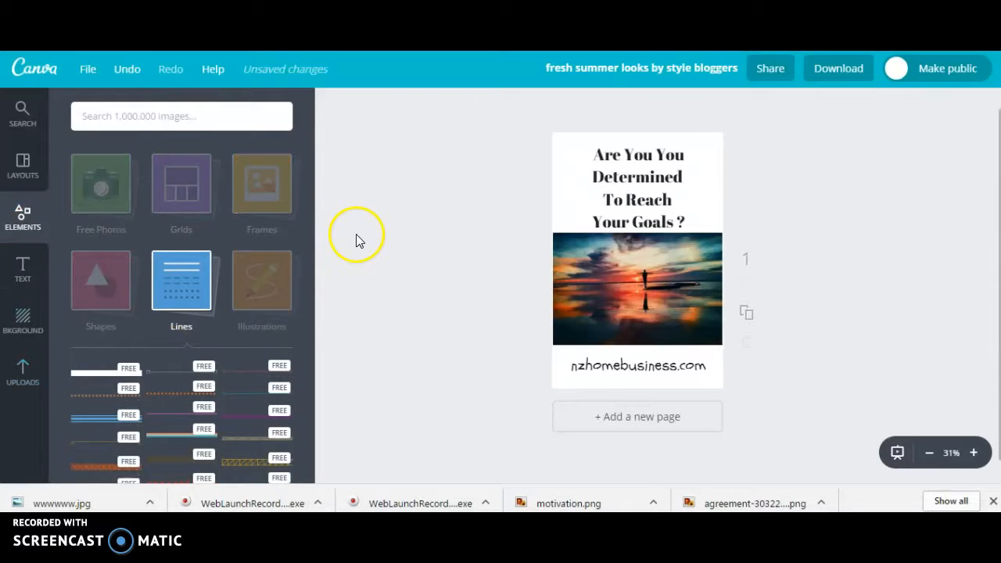
{"action": "left_click_drag", "start_coordinate": [232, 398], "coordinate": [617, 139]}
{"action": "left_click", "coordinate": [262, 397]}
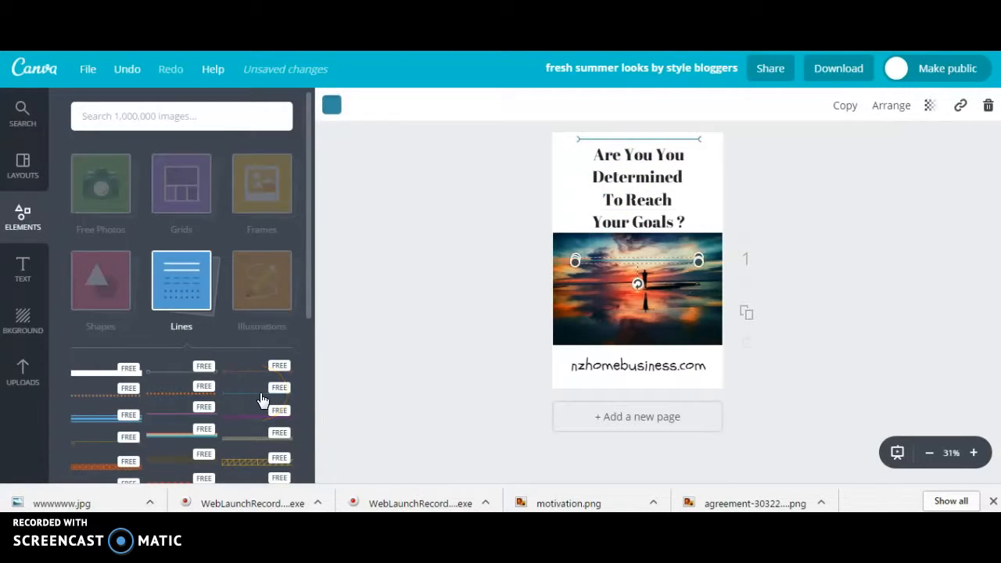
{"action": "left_click_drag", "start_coordinate": [310, 387], "coordinate": [646, 387]}
Step: Recolour the line above the heading and the line below the web address to coral red from the default palette
{"action": "left_click", "coordinate": [634, 136]}
{"action": "left_click", "coordinate": [333, 106]}
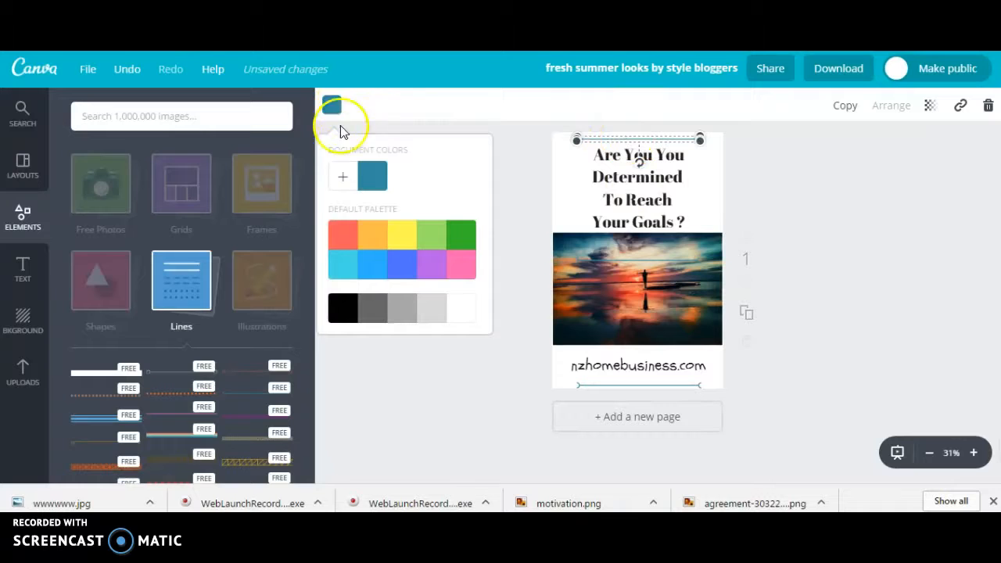
{"action": "left_click", "coordinate": [347, 258]}
{"action": "left_click", "coordinate": [337, 234]}
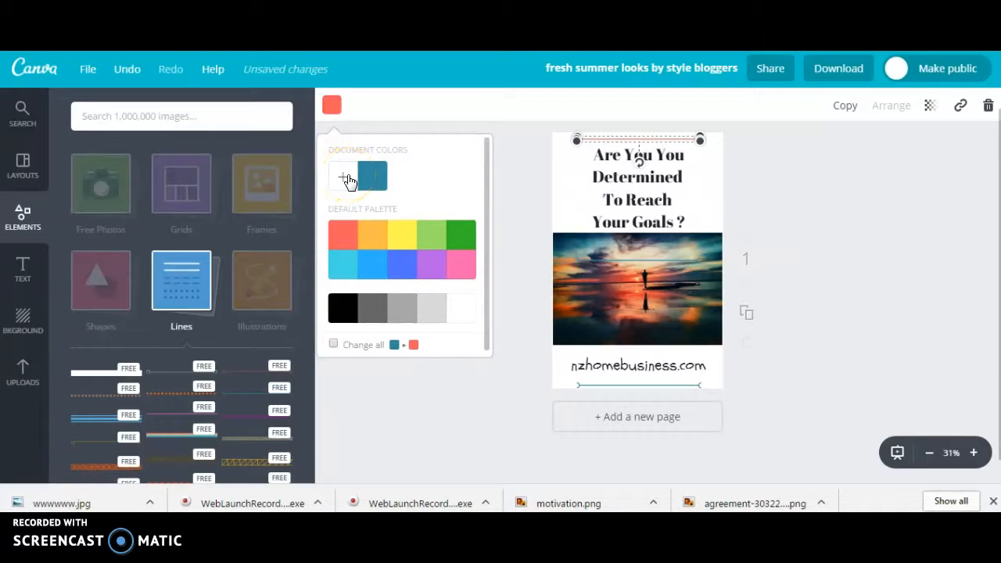
{"action": "left_click", "coordinate": [518, 183]}
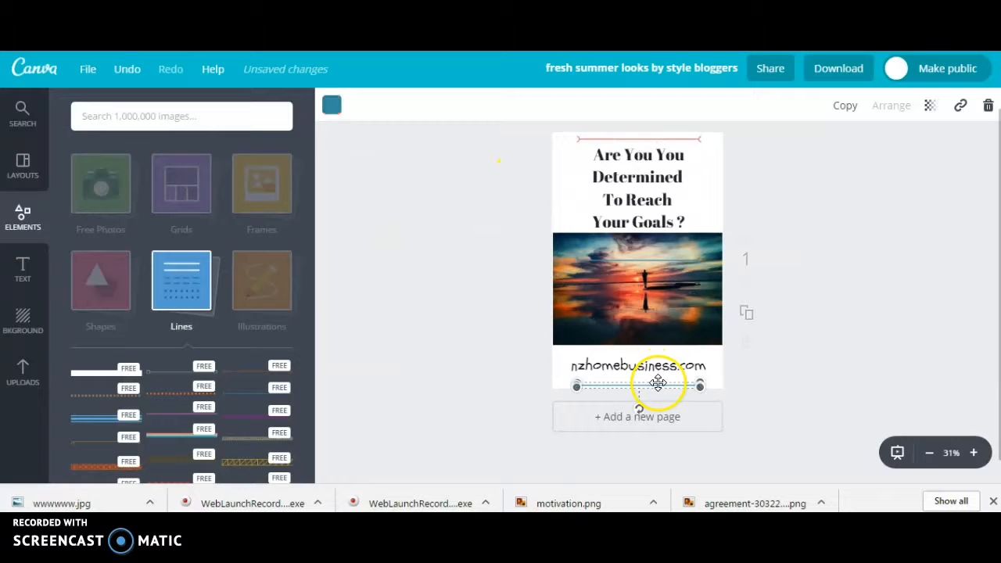
{"action": "left_click", "coordinate": [333, 106]}
{"action": "left_click", "coordinate": [342, 245]}
{"action": "left_click", "coordinate": [516, 176]}
Step: Set the page background to light grey and download the finished design as a PNG
{"action": "left_click", "coordinate": [31, 315]}
{"action": "left_click", "coordinate": [184, 307]}
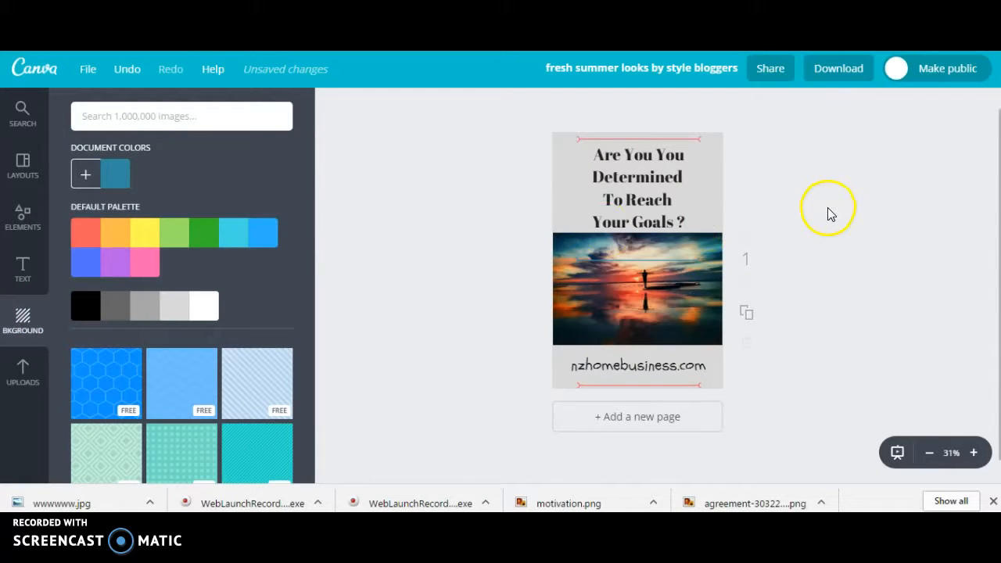
{"action": "left_click", "coordinate": [841, 71]}
{"action": "left_click", "coordinate": [846, 247]}
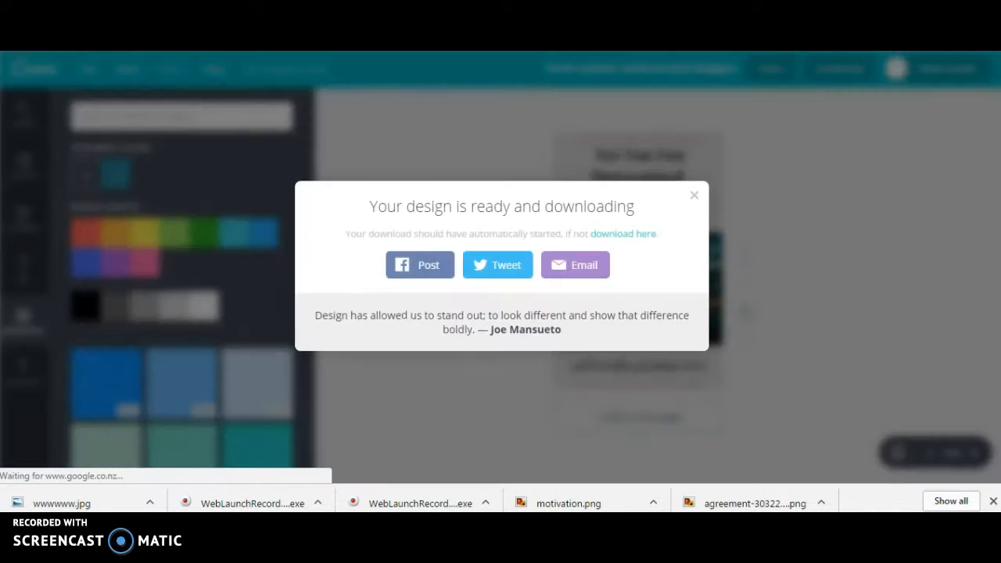
{"action": "left_click", "coordinate": [698, 200]}
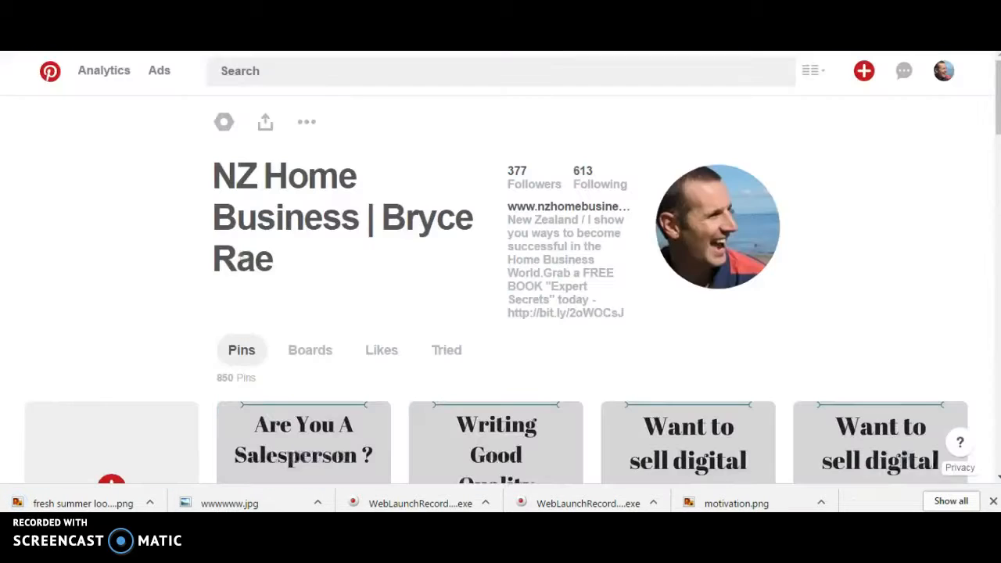
Step: Switch to Pinterest, start a new pin from the device and upload the downloaded graphic from the Downloads folder
{"action": "scroll", "coordinate": [86, 209], "scroll_direction": "down", "scroll_amount": 2}
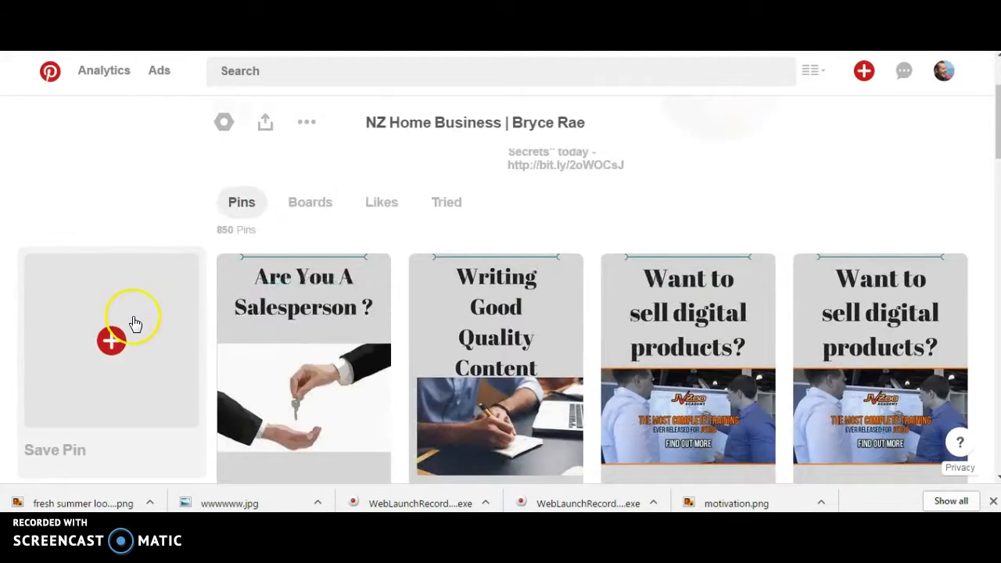
{"action": "left_click", "coordinate": [115, 349]}
{"action": "left_click", "coordinate": [538, 268]}
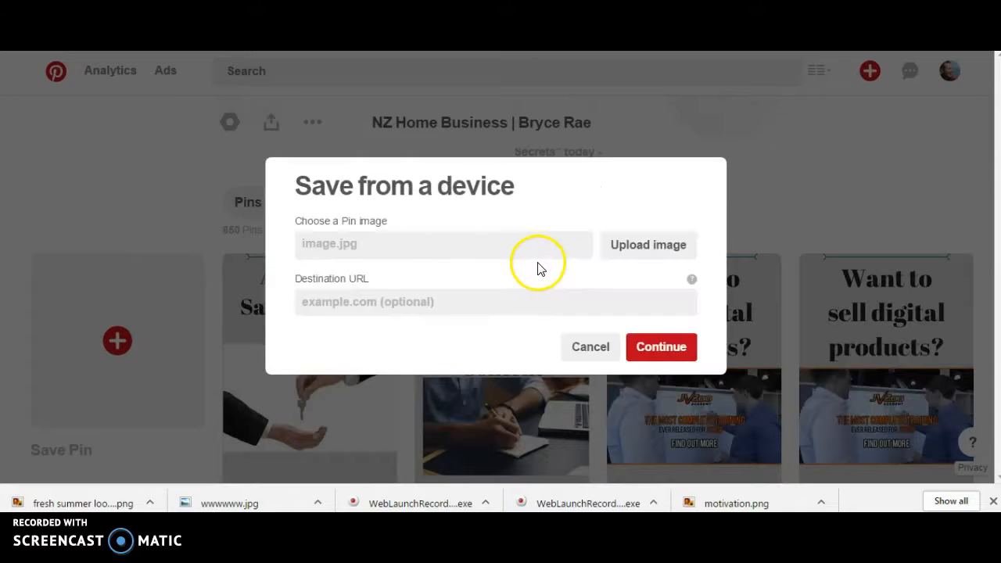
{"action": "left_click", "coordinate": [677, 249]}
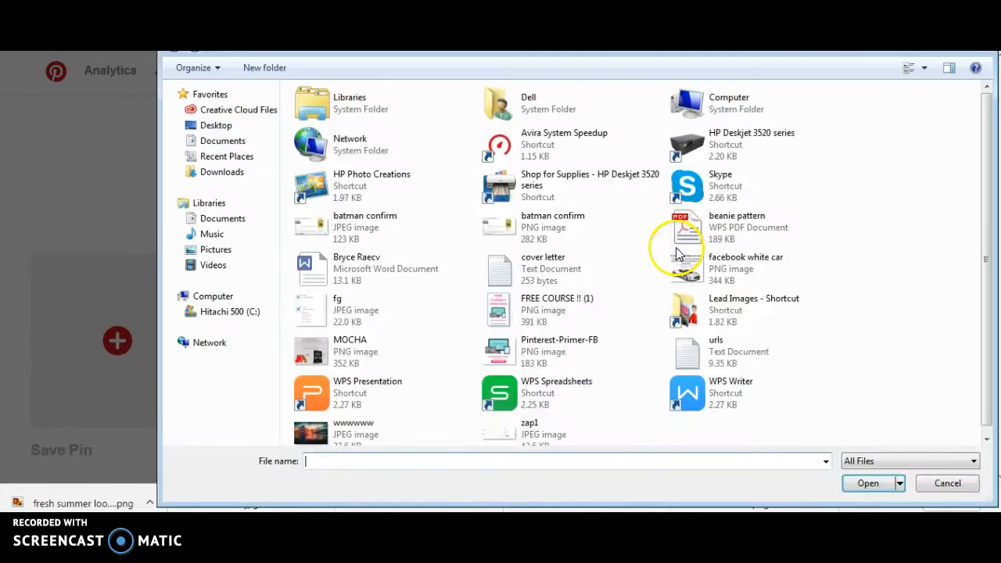
{"action": "left_click", "coordinate": [224, 175]}
{"action": "double_click", "coordinate": [611, 226]}
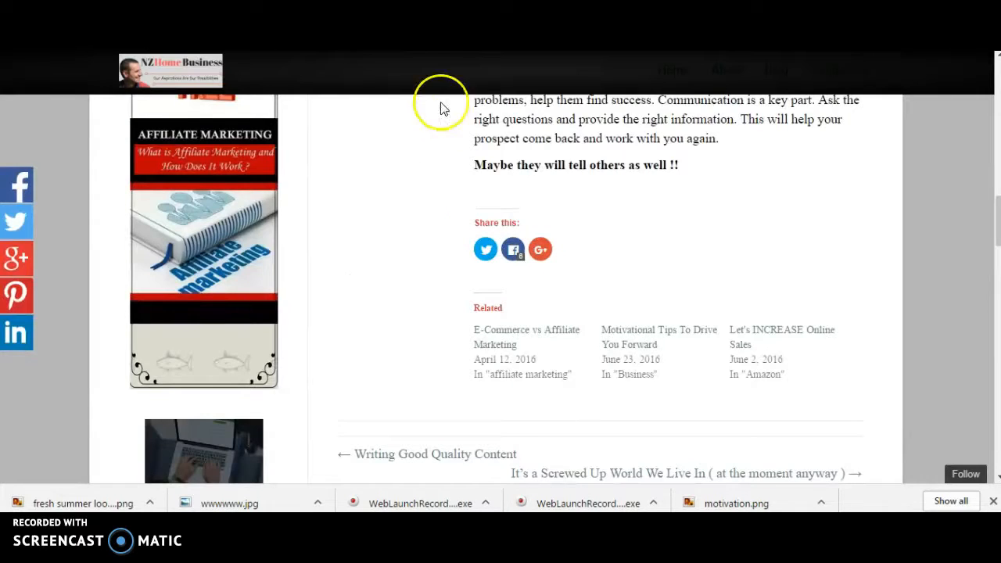
{"action": "scroll", "coordinate": [440, 107], "scroll_direction": "up", "scroll_amount": 15}
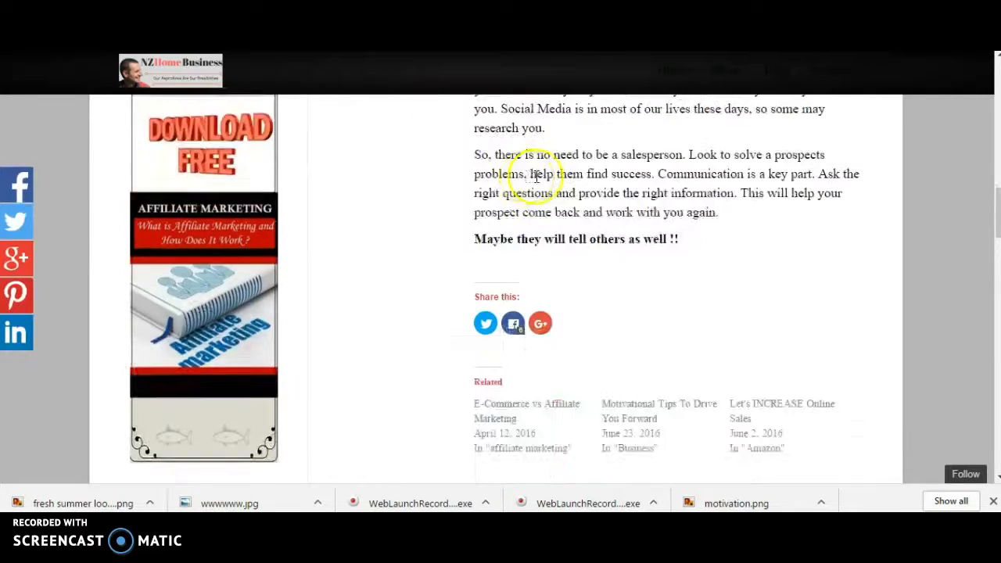
{"action": "scroll", "coordinate": [794, 211], "scroll_direction": "down", "scroll_amount": 20}
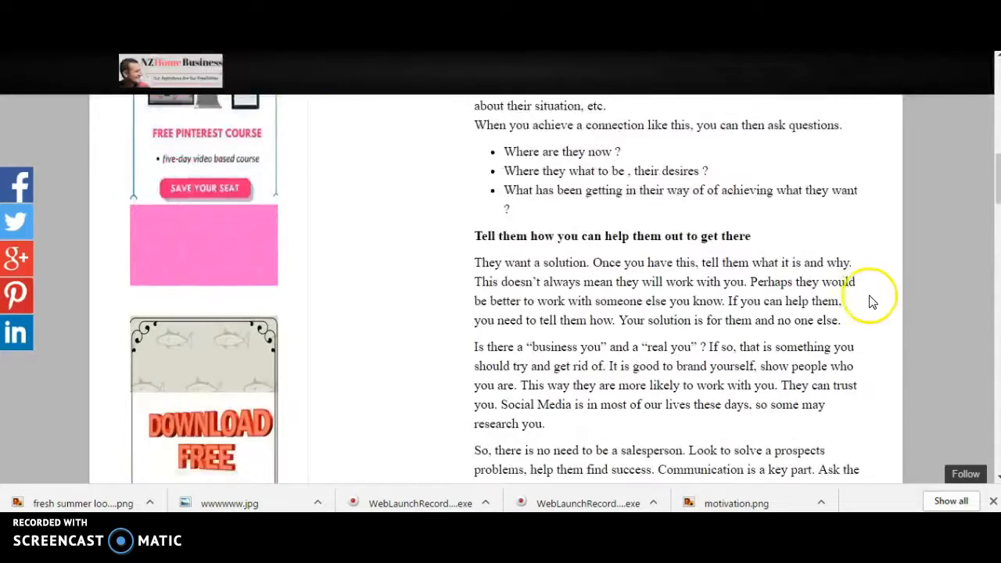
{"action": "scroll", "coordinate": [917, 342], "scroll_direction": "down", "scroll_amount": 10}
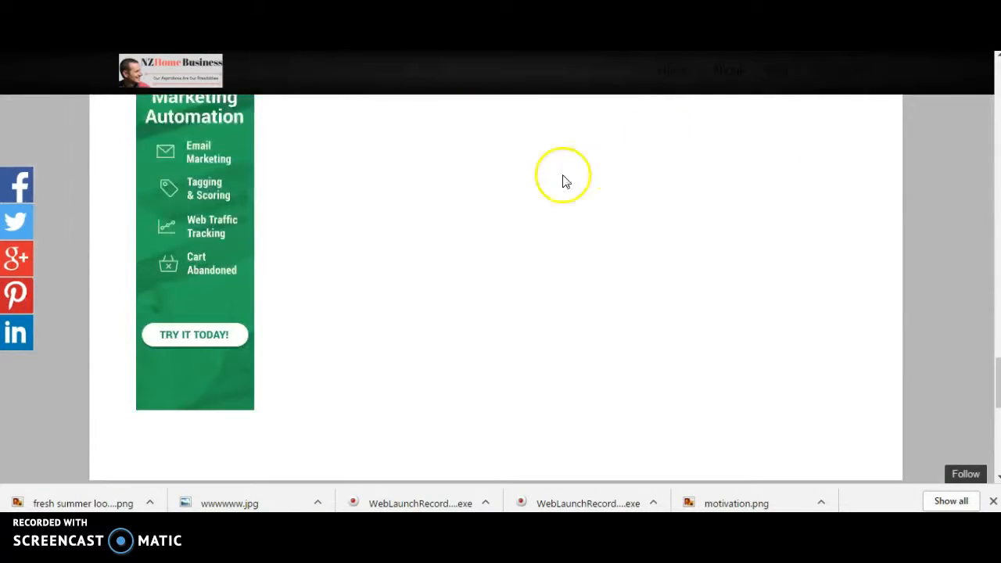
{"action": "scroll", "coordinate": [563, 179], "scroll_direction": "up", "scroll_amount": 5}
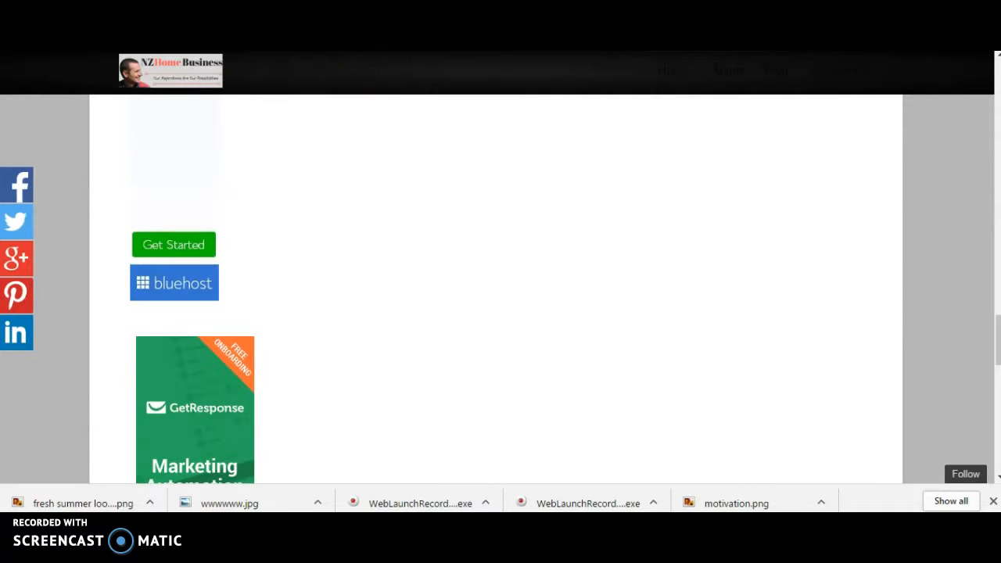
{"action": "key", "text": "BackSpace"}
{"action": "key", "text": "BackSpace"}
{"action": "key", "text": "BackSpace"}
{"action": "key", "text": "BackSpace"}
{"action": "key", "text": "BackSpace"}
{"action": "key", "text": "BackSpace"}
{"action": "key", "text": "BackSpace"}
{"action": "key", "text": "BackSpace"}
{"action": "key", "text": "BackSpace"}
{"action": "key", "text": "BackSpace"}
{"action": "key", "text": "BackSpace"}
{"action": "key", "text": "BackSpace"}
{"action": "key", "text": "BackSpace"}
{"action": "key", "text": "BackSpace"}
{"action": "key", "text": "BackSpace"}
{"action": "key", "text": "BackSpace"}
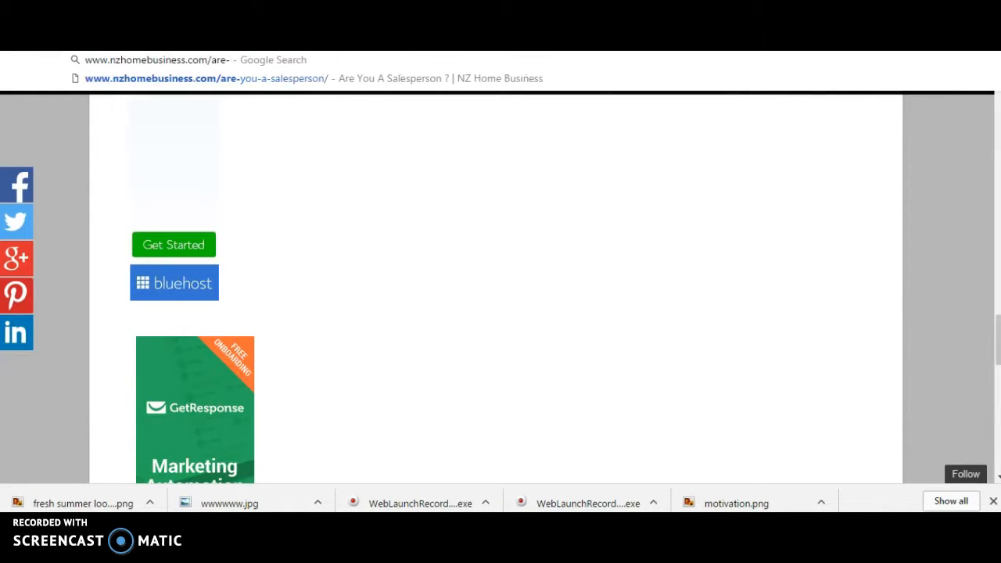
{"action": "key", "text": "BackSpace"}
{"action": "key", "text": "BackSpace"}
{"action": "key", "text": "Return"}
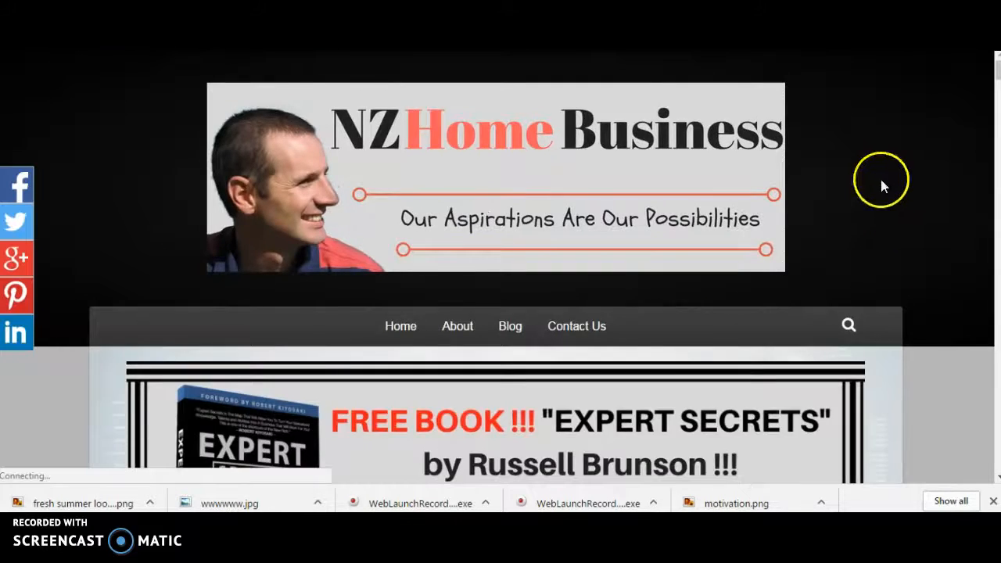
Step: Look through the first page of blog posts for one matching the graphic, dismissing the Pinterest course pop-up, and go to page 3
{"action": "scroll", "coordinate": [876, 204], "scroll_direction": "down", "scroll_amount": 5}
{"action": "scroll", "coordinate": [872, 233], "scroll_direction": "down", "scroll_amount": 15}
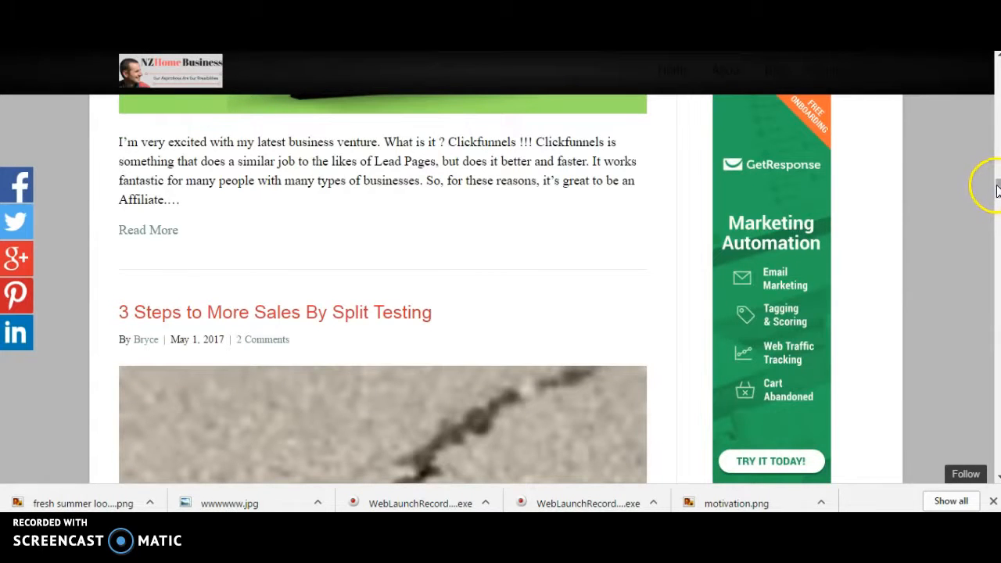
{"action": "left_click_drag", "start_coordinate": [997, 187], "coordinate": [983, 459]}
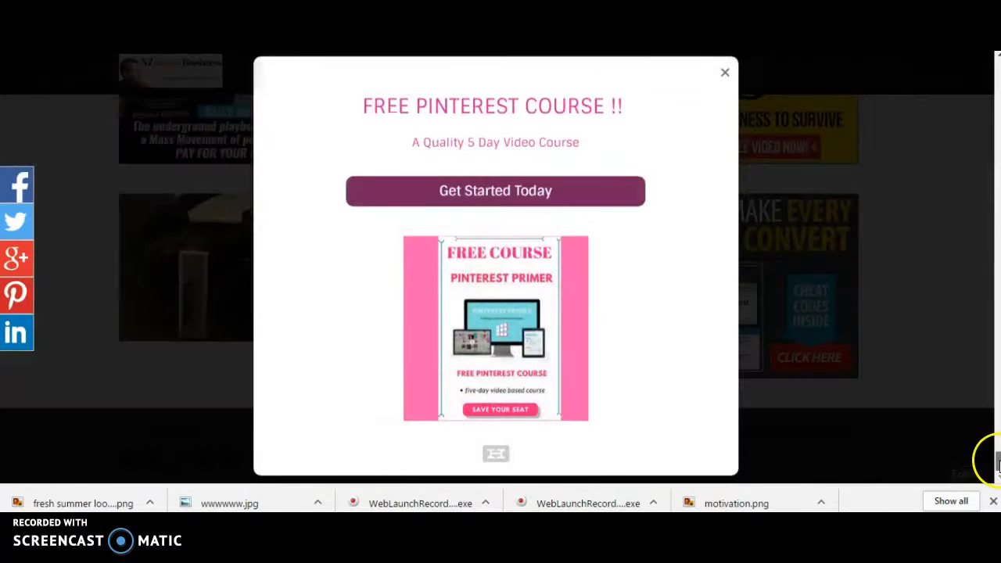
{"action": "left_click", "coordinate": [725, 76]}
{"action": "scroll", "coordinate": [727, 156], "scroll_direction": "up", "scroll_amount": 5}
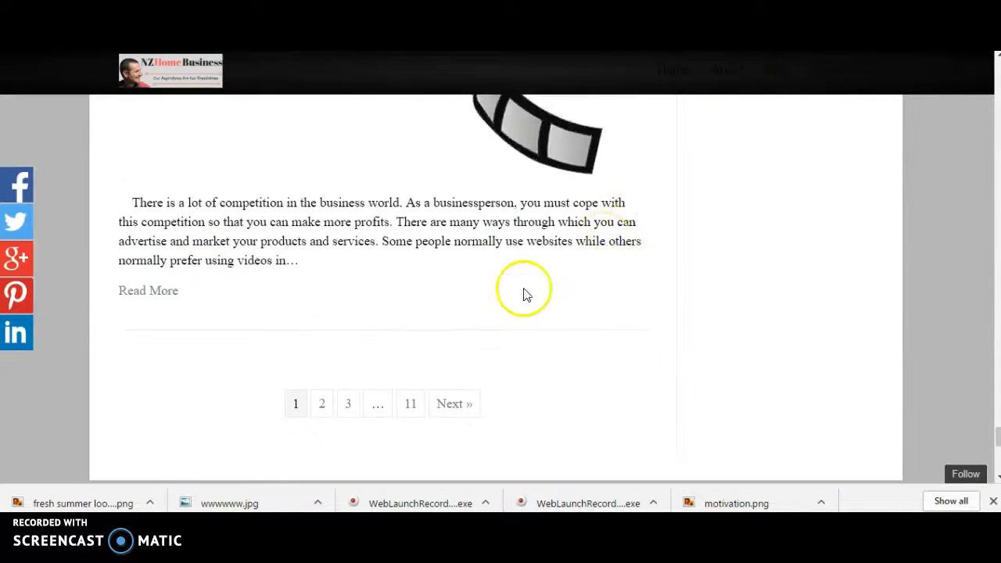
{"action": "scroll", "coordinate": [525, 294], "scroll_direction": "down", "scroll_amount": 3}
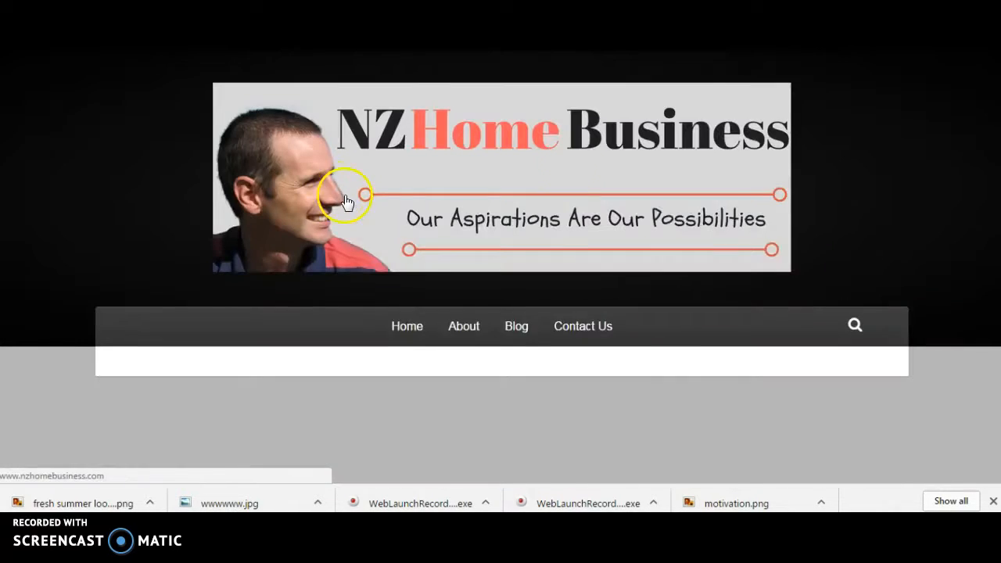
Step: Look through the posts on page 3 of the blog, closing the course pop-up, and go to page 4
{"action": "scroll", "coordinate": [805, 196], "scroll_direction": "down", "scroll_amount": 8}
{"action": "scroll", "coordinate": [828, 209], "scroll_direction": "down", "scroll_amount": 10}
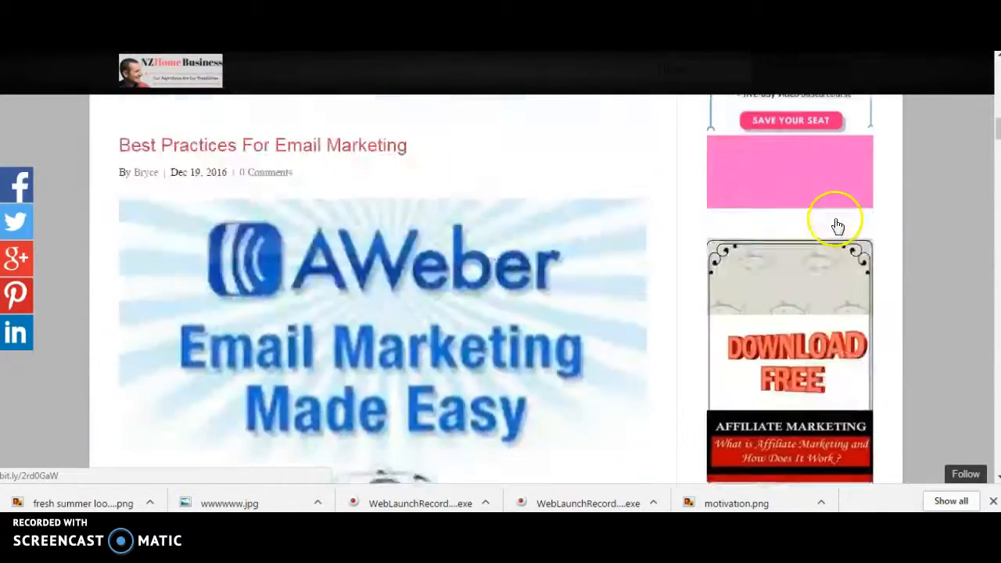
{"action": "scroll", "coordinate": [657, 253], "scroll_direction": "down", "scroll_amount": 12}
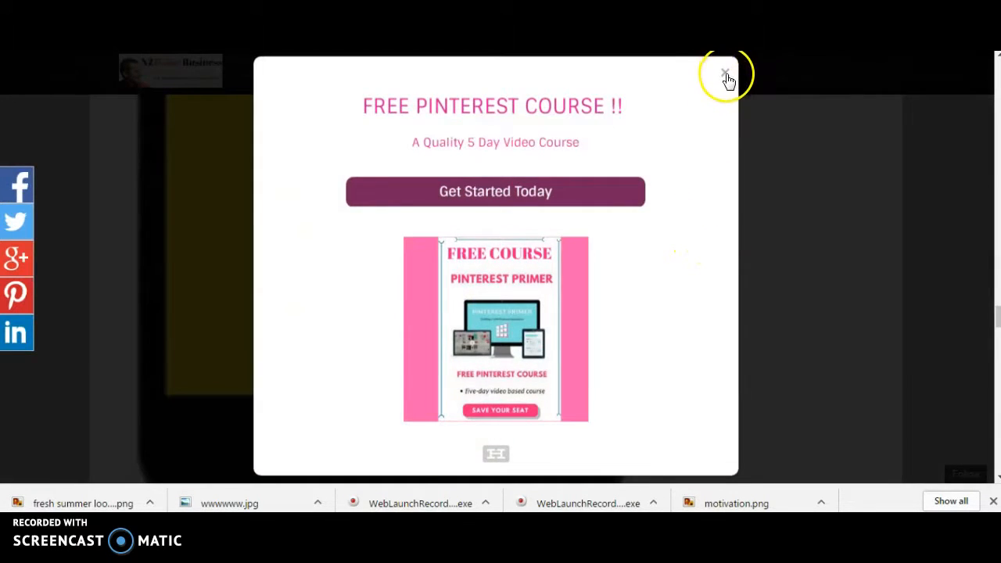
{"action": "left_click", "coordinate": [726, 76]}
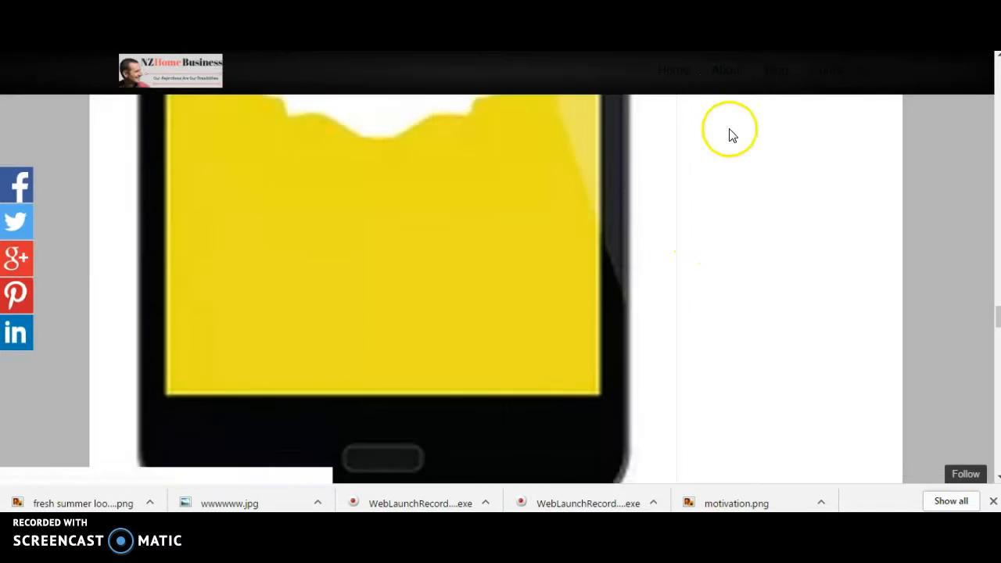
{"action": "scroll", "coordinate": [835, 279], "scroll_direction": "down", "scroll_amount": 10}
{"action": "scroll", "coordinate": [854, 300], "scroll_direction": "down", "scroll_amount": 15}
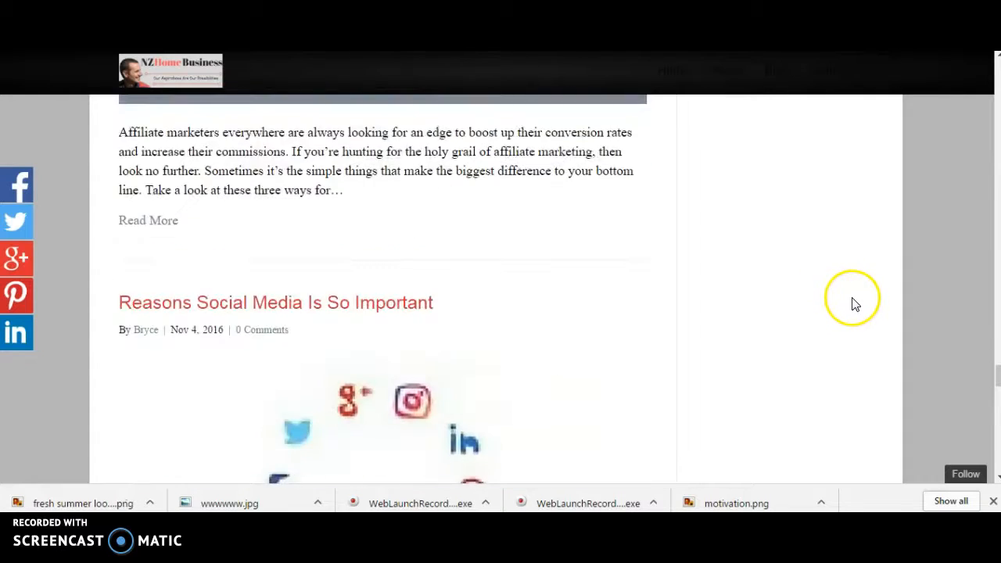
{"action": "scroll", "coordinate": [859, 305], "scroll_direction": "down", "scroll_amount": 5}
{"action": "scroll", "coordinate": [467, 395], "scroll_direction": "up", "scroll_amount": 5}
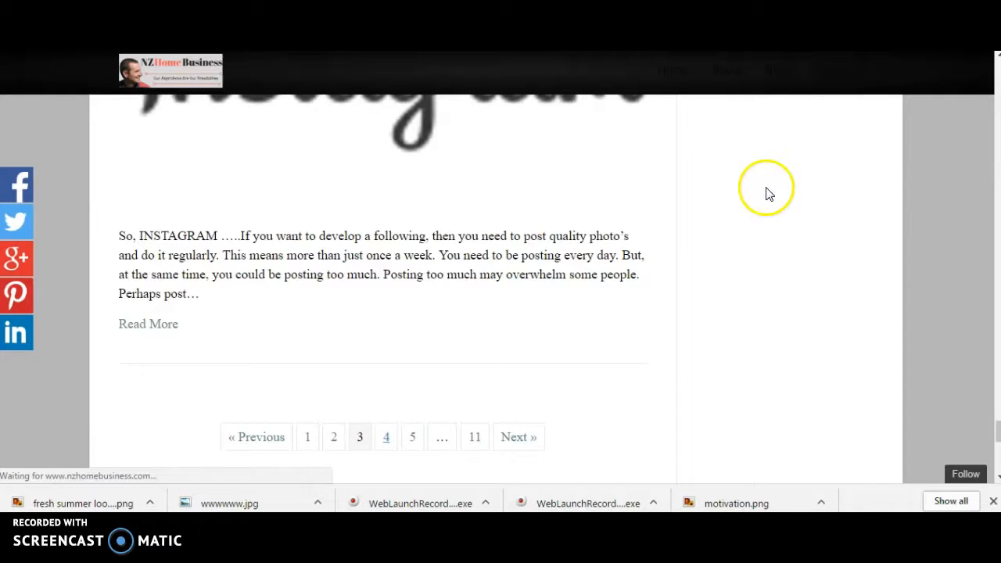
Step: Check the posts on page 4 of the blog for a matching topic, dismiss the pop-up, and go to page 5
{"action": "scroll", "coordinate": [727, 173], "scroll_direction": "down", "scroll_amount": 7}
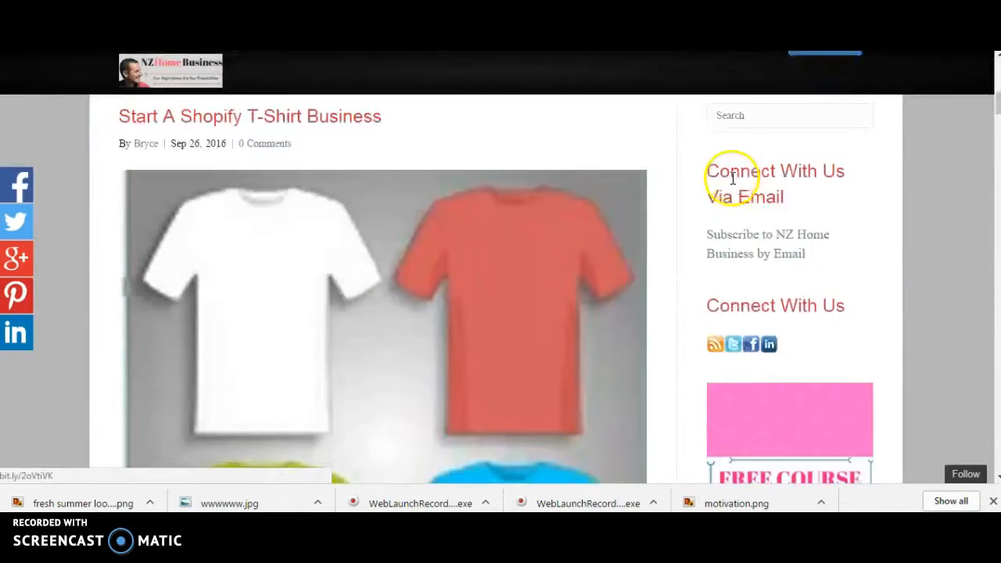
{"action": "scroll", "coordinate": [733, 180], "scroll_direction": "down", "scroll_amount": 10}
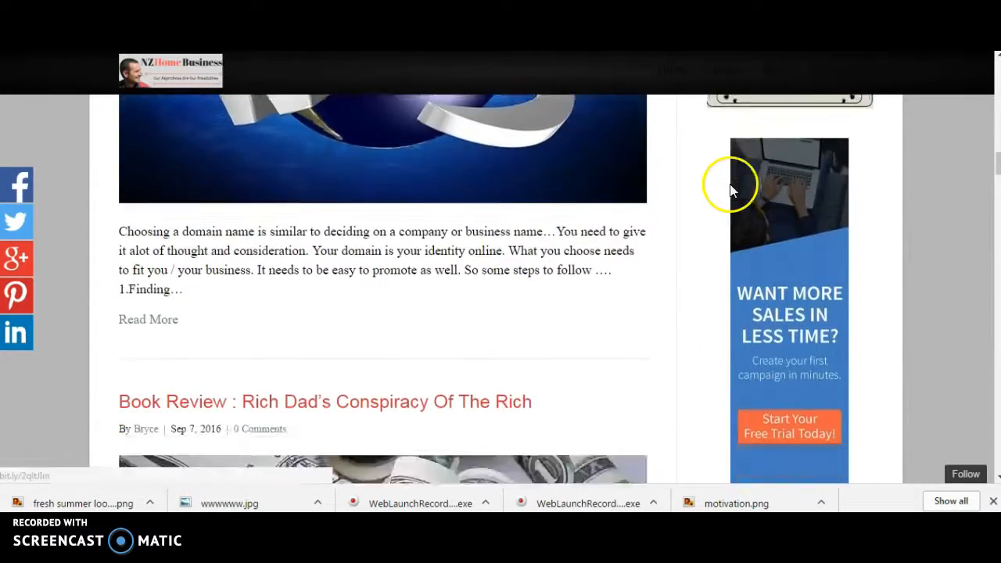
{"action": "scroll", "coordinate": [731, 190], "scroll_direction": "down", "scroll_amount": 12}
{"action": "scroll", "coordinate": [438, 218], "scroll_direction": "down", "scroll_amount": 4}
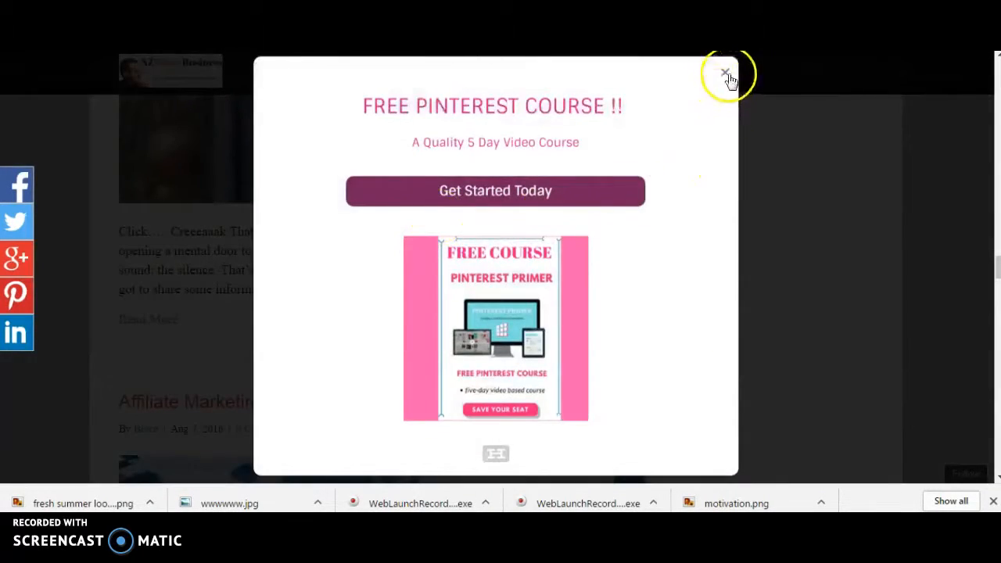
{"action": "left_click", "coordinate": [725, 73]}
{"action": "scroll", "coordinate": [384, 224], "scroll_direction": "down", "scroll_amount": 8}
{"action": "scroll", "coordinate": [385, 236], "scroll_direction": "down", "scroll_amount": 10}
{"action": "scroll", "coordinate": [429, 270], "scroll_direction": "down", "scroll_amount": 15}
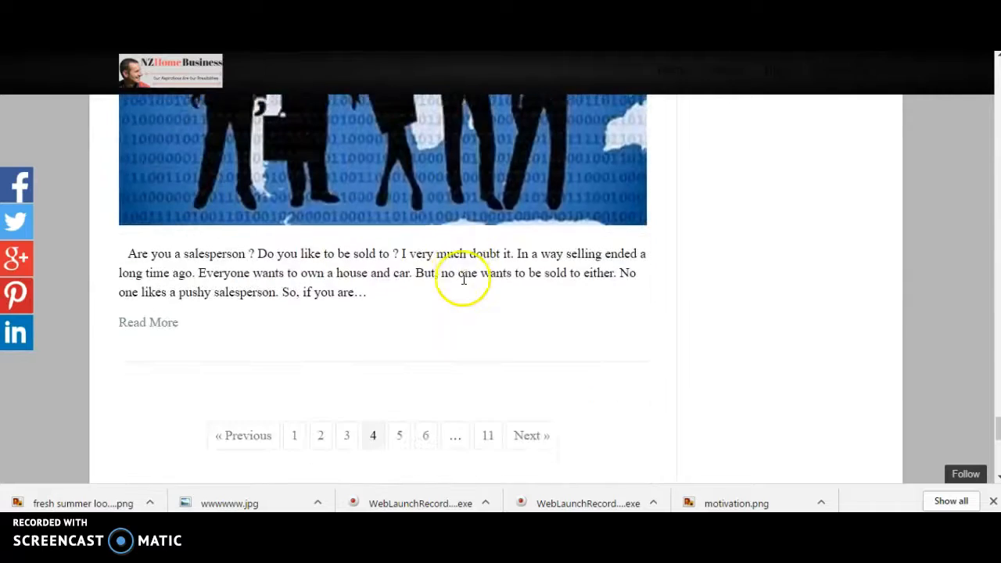
{"action": "scroll", "coordinate": [464, 279], "scroll_direction": "down", "scroll_amount": 4}
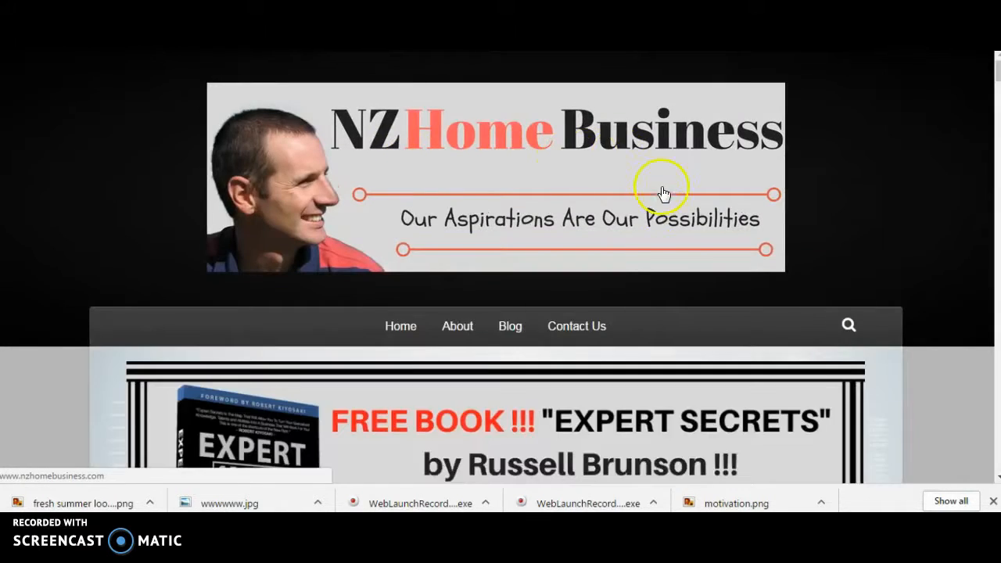
Step: Find the "Motivational Tips To Drive You Forward" post on this page of the blog, dismiss the pop-up and open the post
{"action": "scroll", "coordinate": [644, 261], "scroll_direction": "down", "scroll_amount": 3}
{"action": "scroll", "coordinate": [694, 260], "scroll_direction": "down", "scroll_amount": 4}
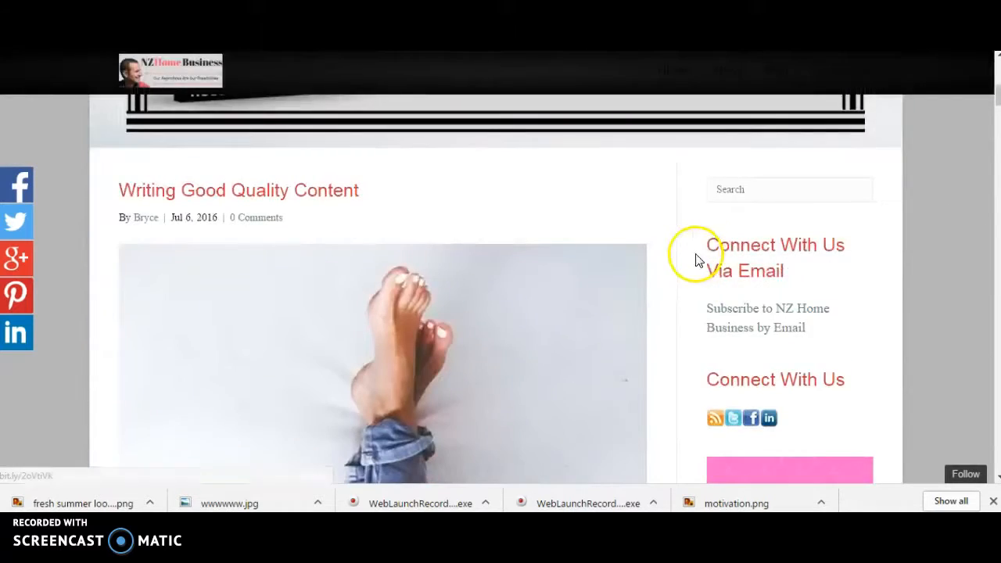
{"action": "scroll", "coordinate": [563, 259], "scroll_direction": "down", "scroll_amount": 4}
{"action": "scroll", "coordinate": [523, 257], "scroll_direction": "down", "scroll_amount": 12}
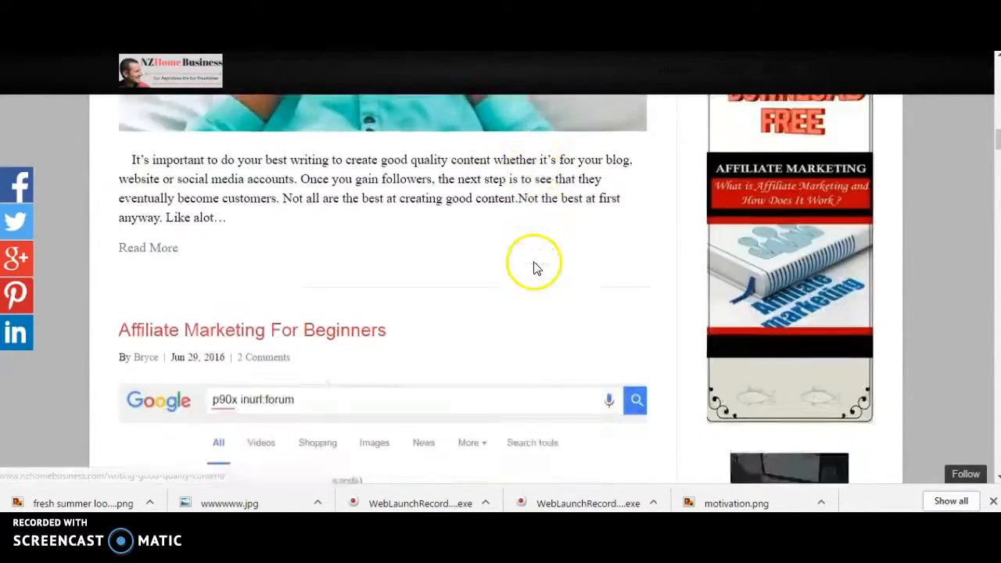
{"action": "scroll", "coordinate": [530, 260], "scroll_direction": "down", "scroll_amount": 1}
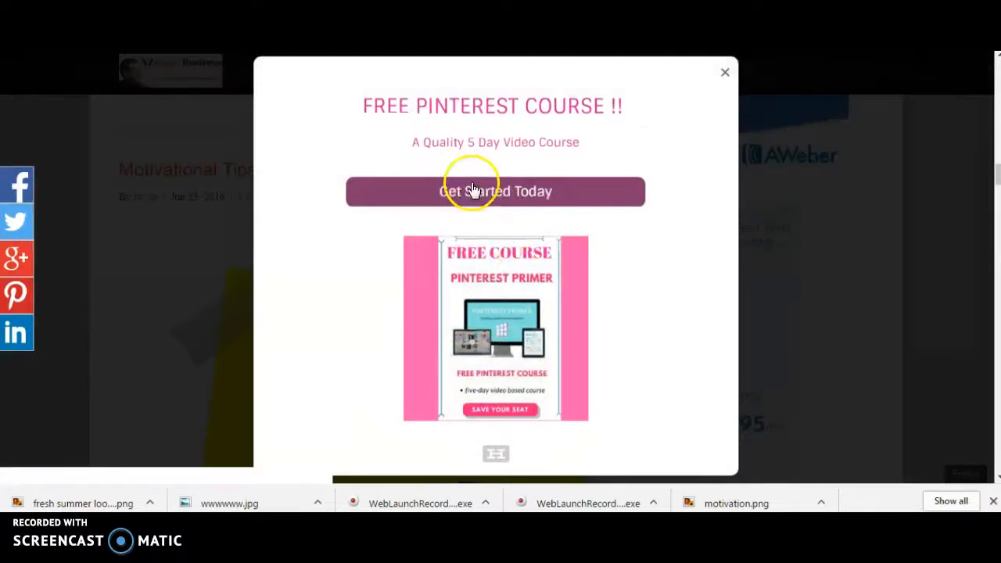
{"action": "left_click", "coordinate": [727, 76]}
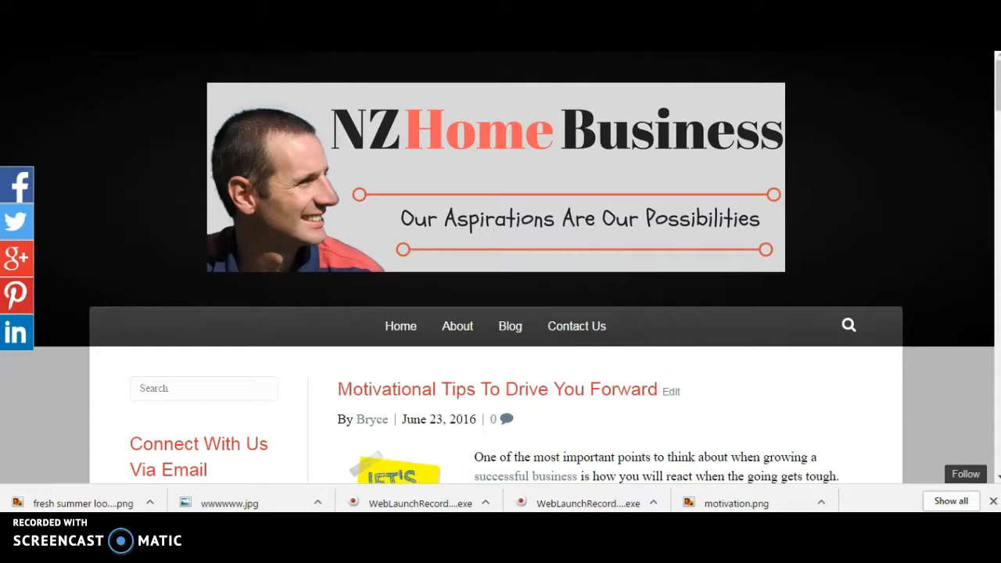
Step: Copy the motivational post's web address, paste it as the Pinterest pin's destination URL and continue to the board selection
{"action": "right_click", "coordinate": [247, 50]}
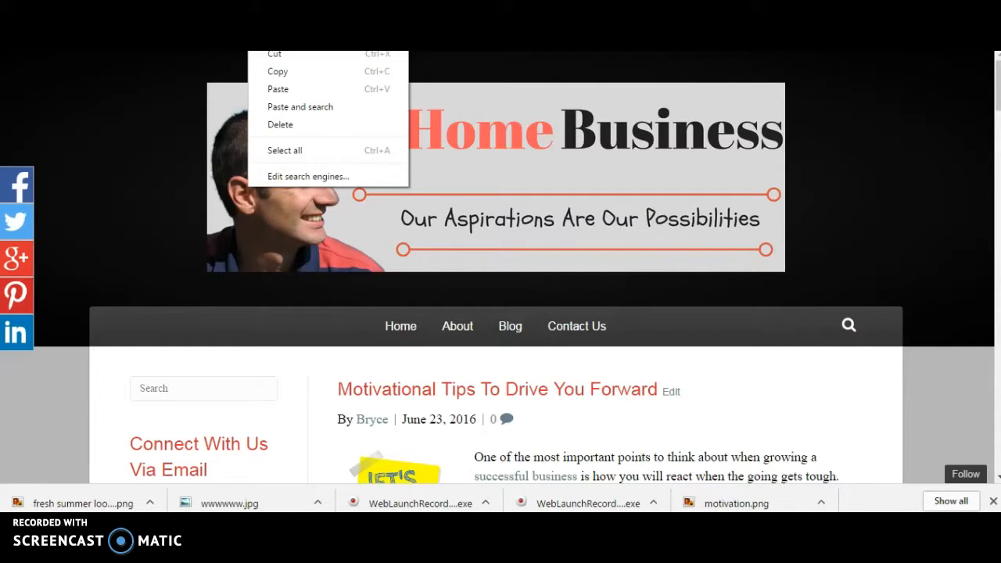
{"action": "left_click", "coordinate": [284, 72]}
{"action": "left_click", "coordinate": [344, 50]}
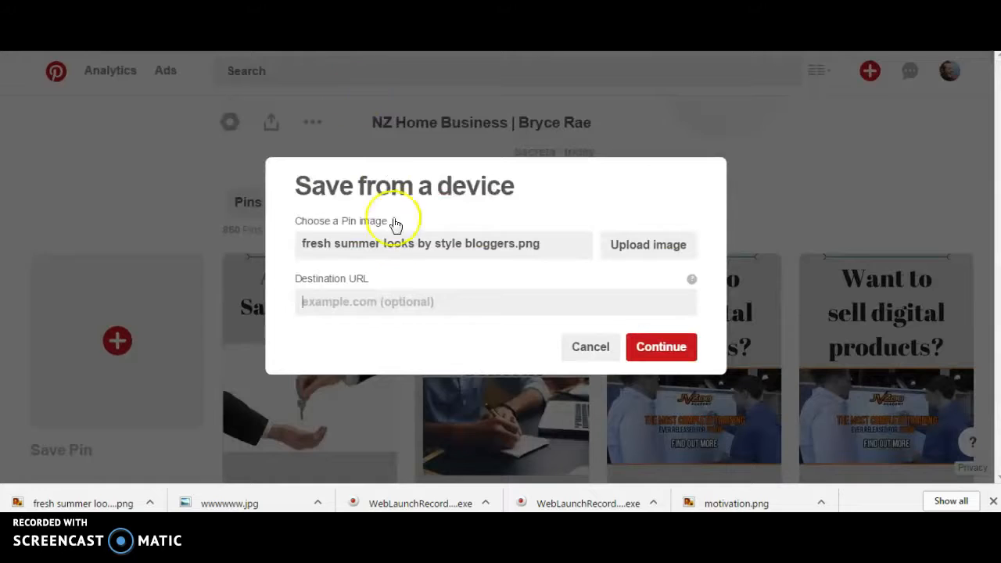
{"action": "right_click", "coordinate": [434, 304]}
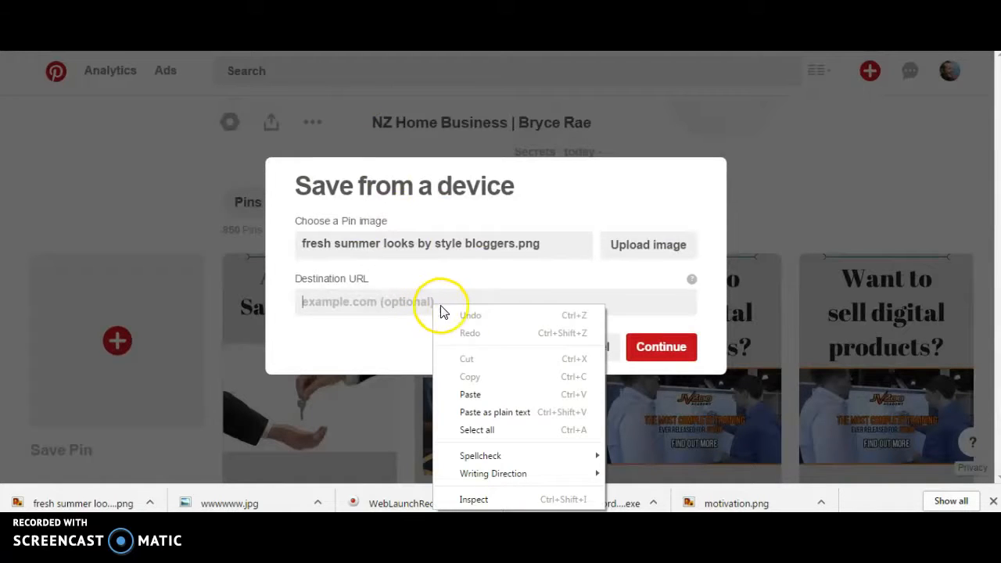
{"action": "left_click", "coordinate": [492, 395]}
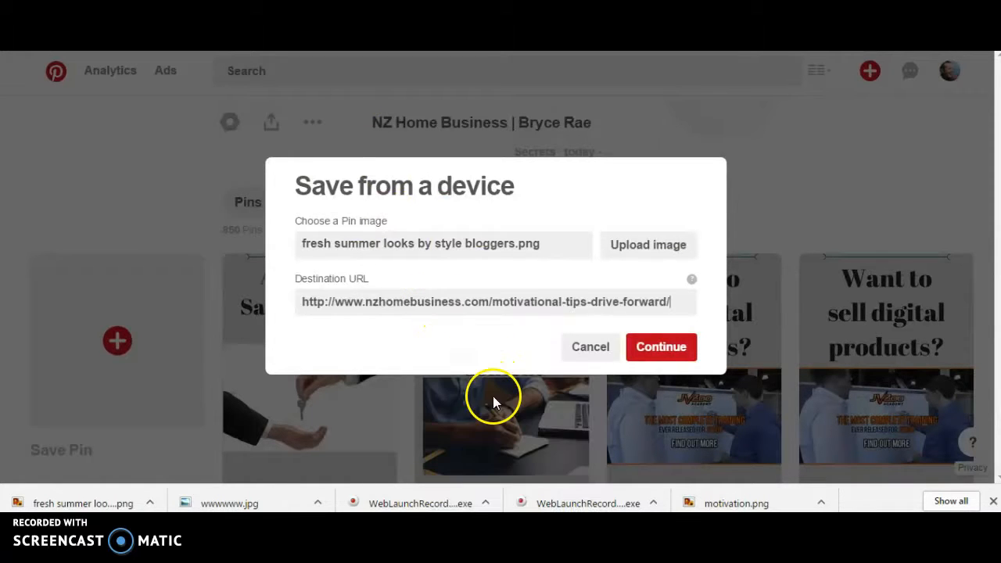
{"action": "left_click", "coordinate": [661, 347]}
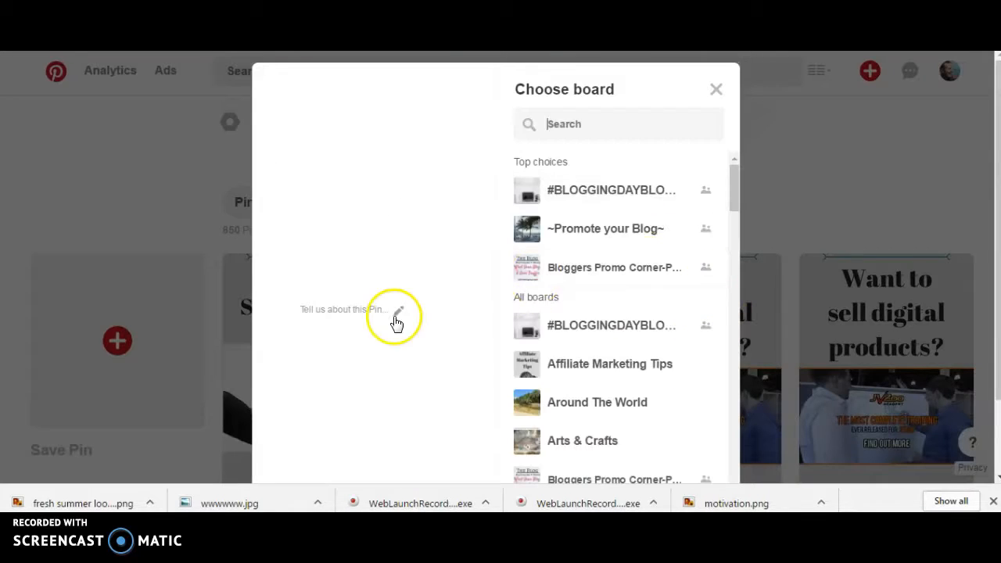
Step: Copy the opening sentence of the "Motivational Tips To Drive You Forward" post and paste it as the pin's description in Pinterest
{"action": "left_click", "coordinate": [343, 428]}
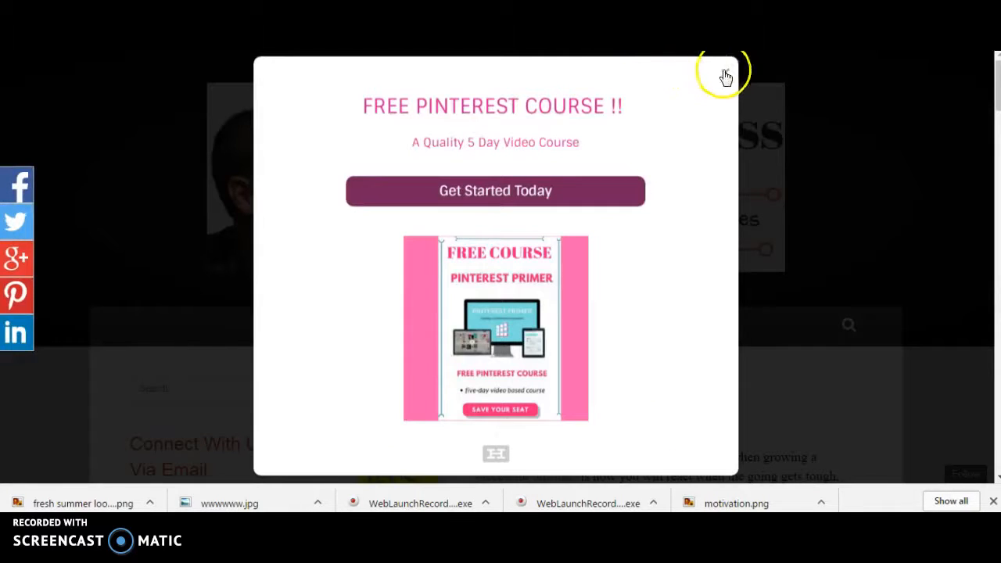
{"action": "left_click", "coordinate": [726, 77]}
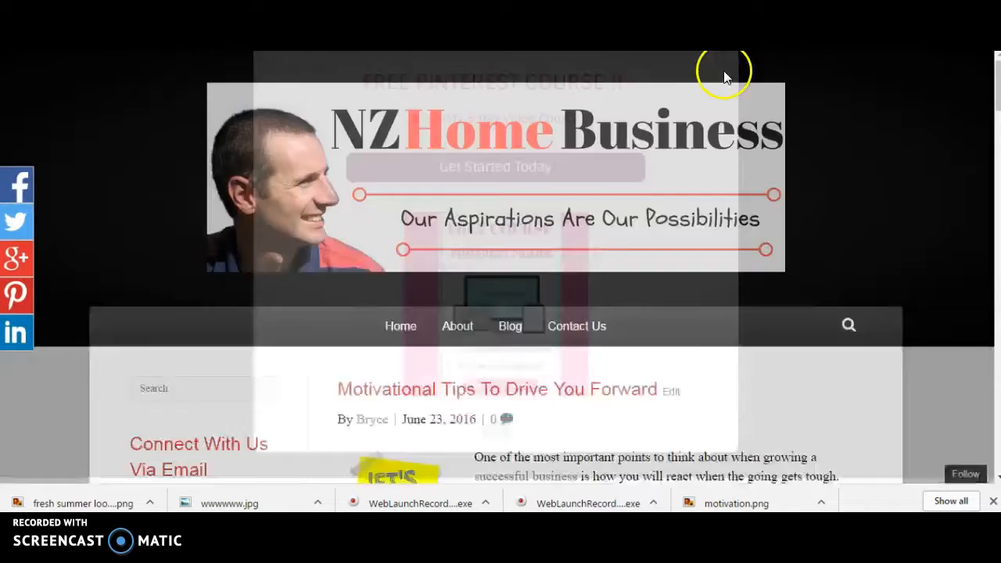
{"action": "scroll", "coordinate": [509, 282], "scroll_direction": "down", "scroll_amount": 2}
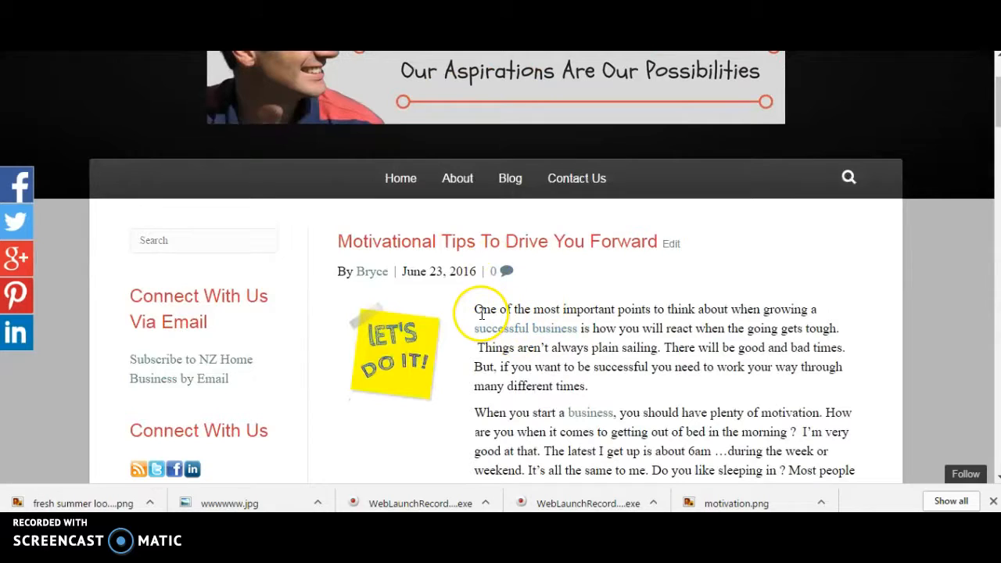
{"action": "left_click_drag", "start_coordinate": [473, 311], "coordinate": [846, 330]}
{"action": "right_click", "coordinate": [749, 325]}
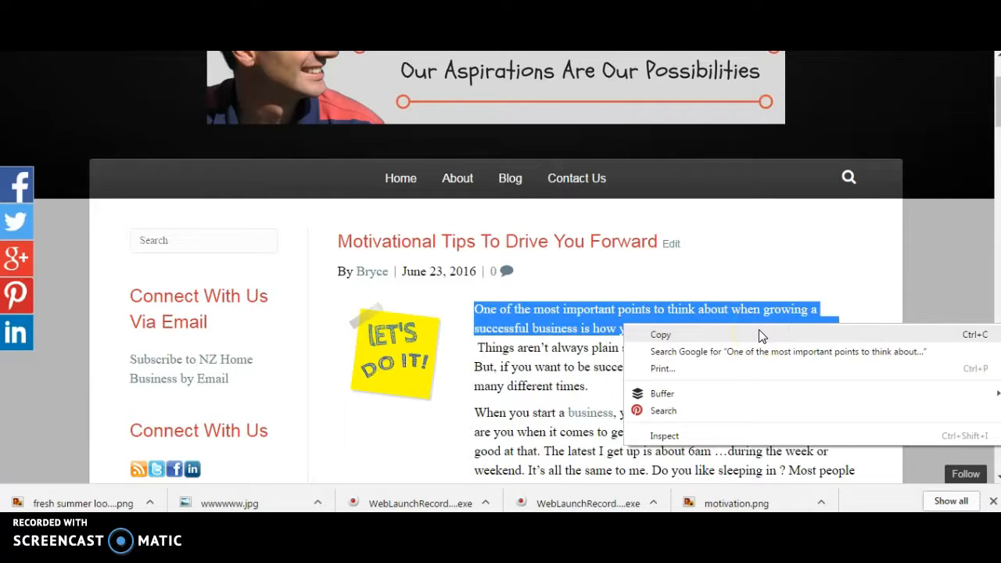
{"action": "left_click", "coordinate": [760, 335]}
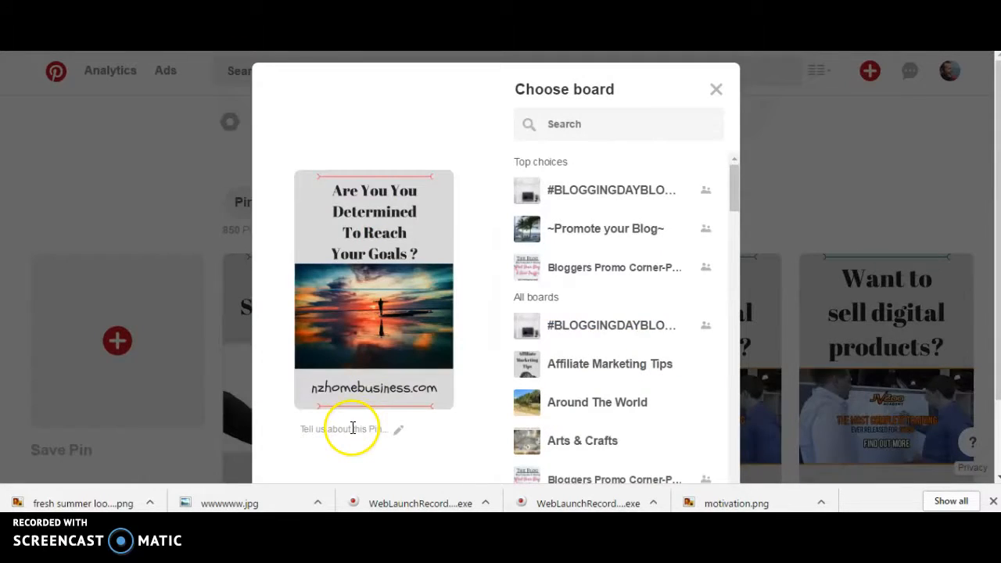
{"action": "right_click", "coordinate": [352, 427]}
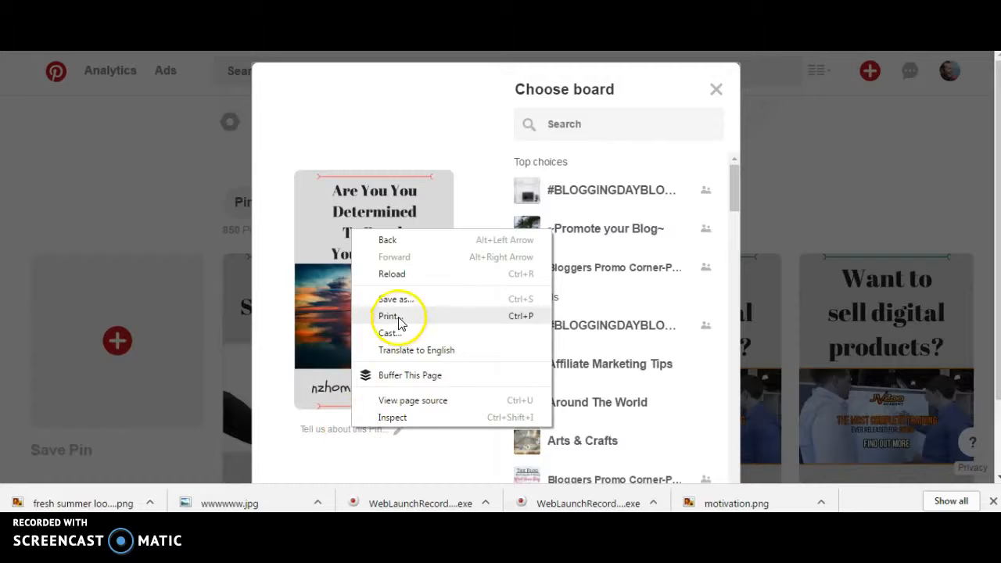
{"action": "left_click", "coordinate": [312, 435]}
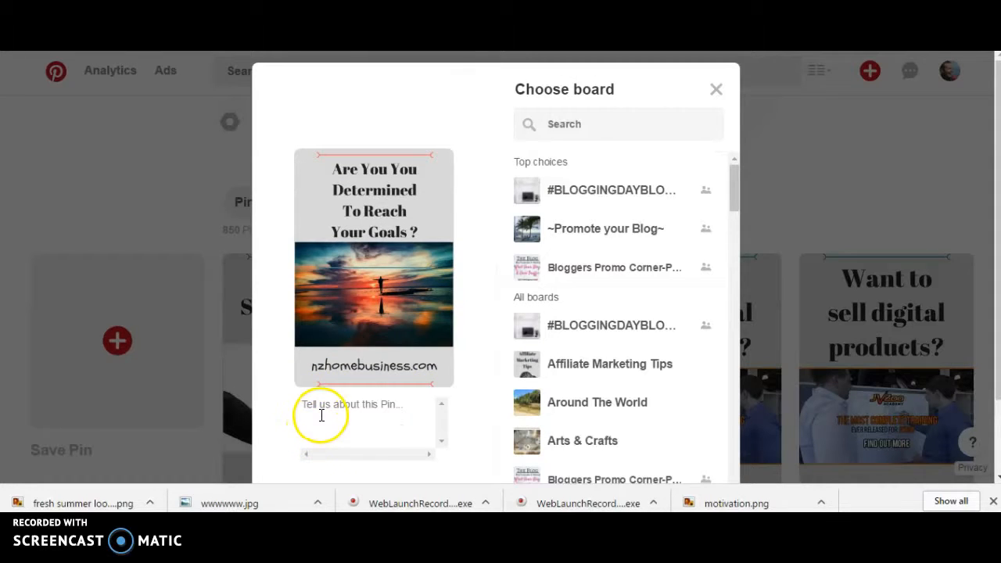
{"action": "right_click", "coordinate": [321, 415]}
{"action": "left_click", "coordinate": [379, 302]}
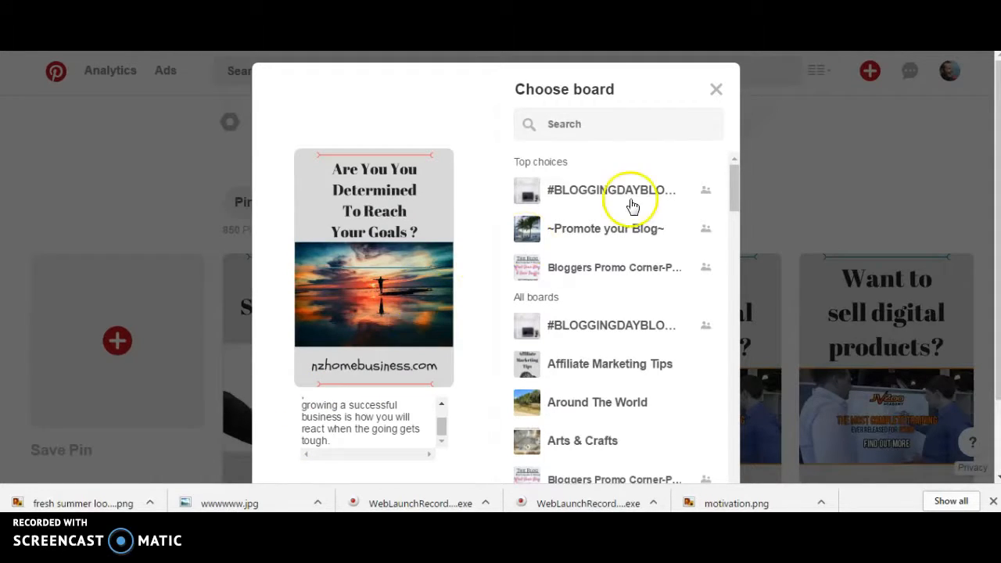
Step: Save the pin to the LOVE OF BLOGGING board and open the saved pin
{"action": "left_click_drag", "start_coordinate": [730, 181], "coordinate": [724, 310]}
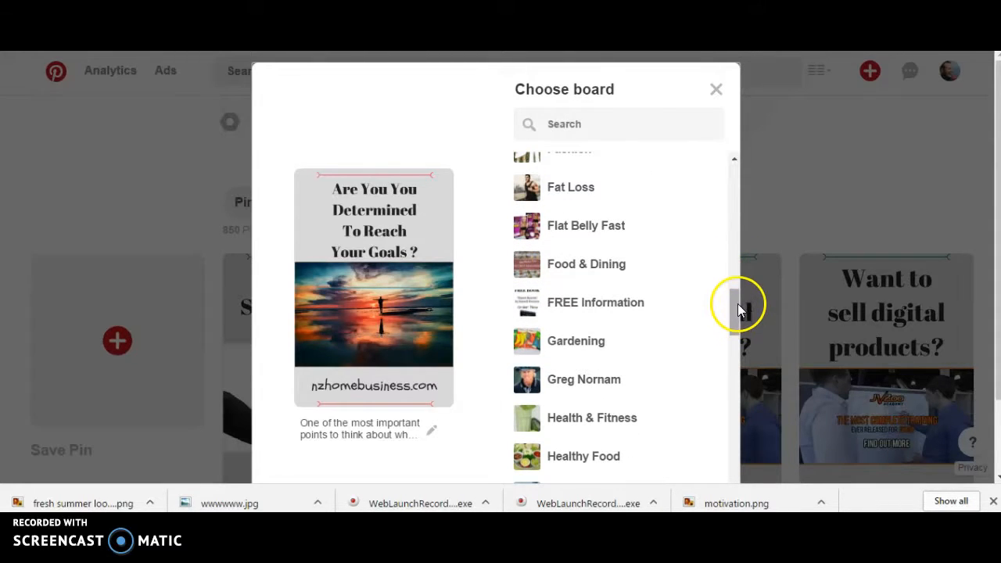
{"action": "left_click_drag", "start_coordinate": [735, 315], "coordinate": [723, 354]}
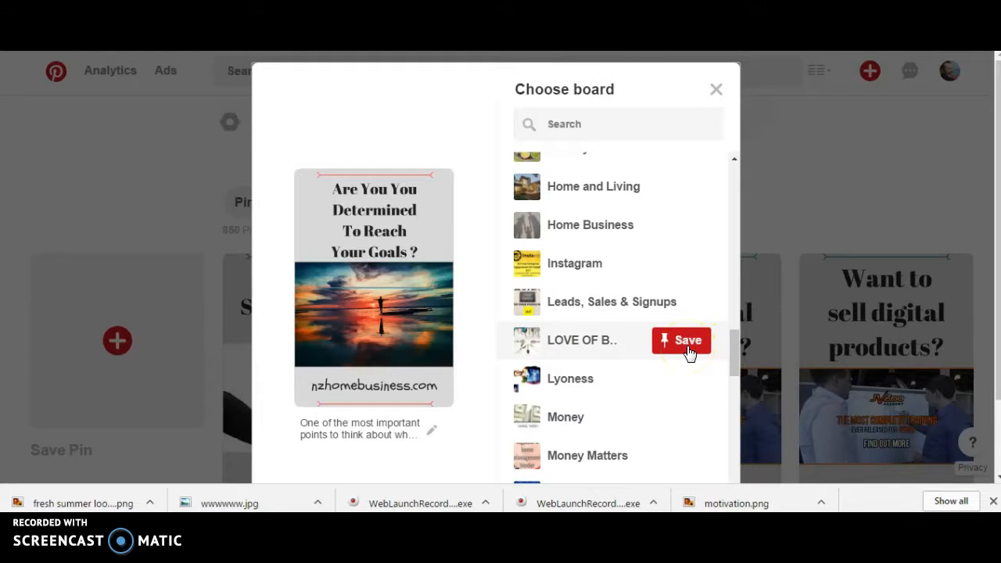
{"action": "left_click", "coordinate": [687, 344]}
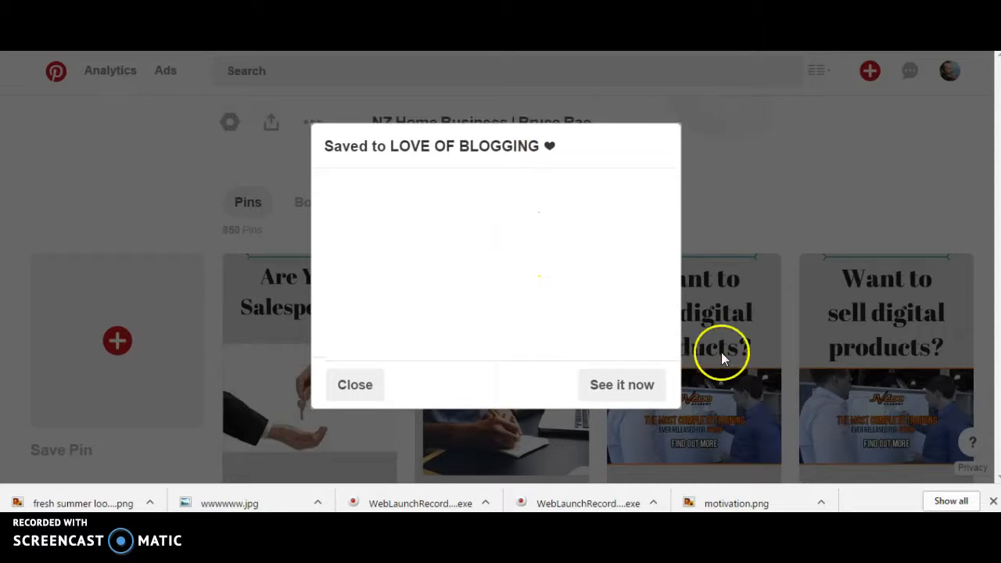
{"action": "left_click", "coordinate": [621, 386]}
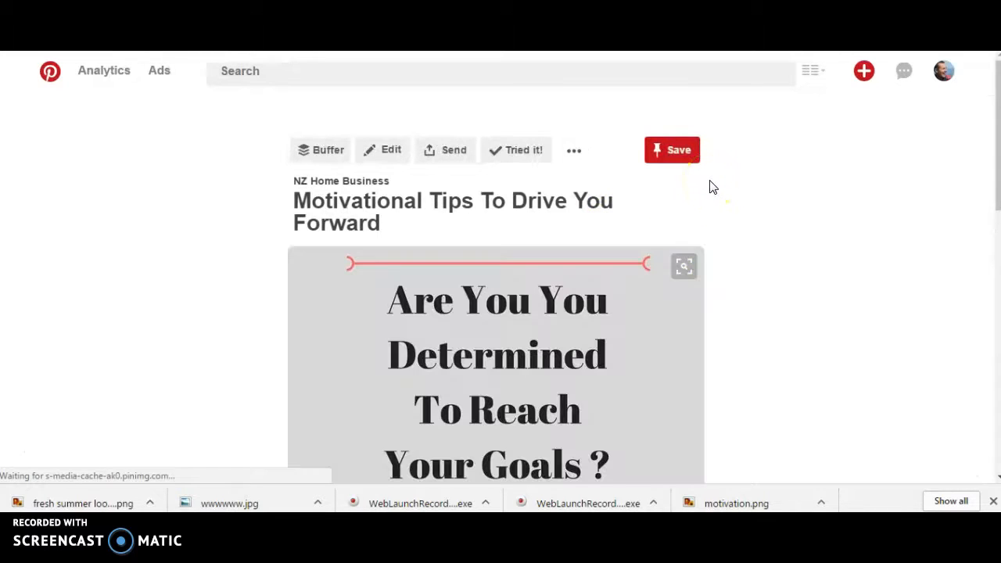
Step: Review the saved pin's image, article excerpt and board details on its page
{"action": "scroll", "coordinate": [713, 192], "scroll_direction": "down", "scroll_amount": 2}
{"action": "scroll", "coordinate": [718, 192], "scroll_direction": "up", "scroll_amount": 2}
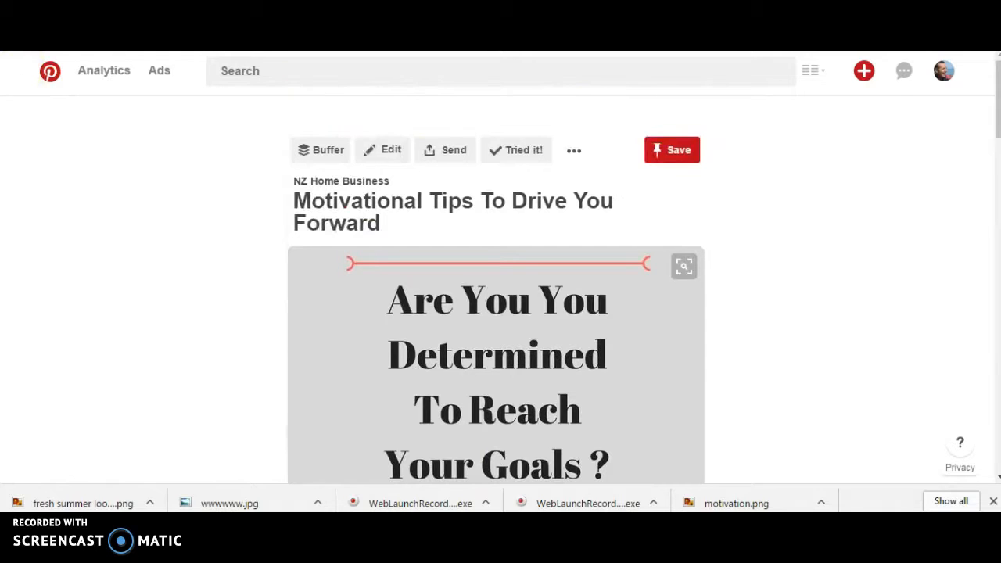
{"action": "scroll", "coordinate": [871, 342], "scroll_direction": "down", "scroll_amount": 8}
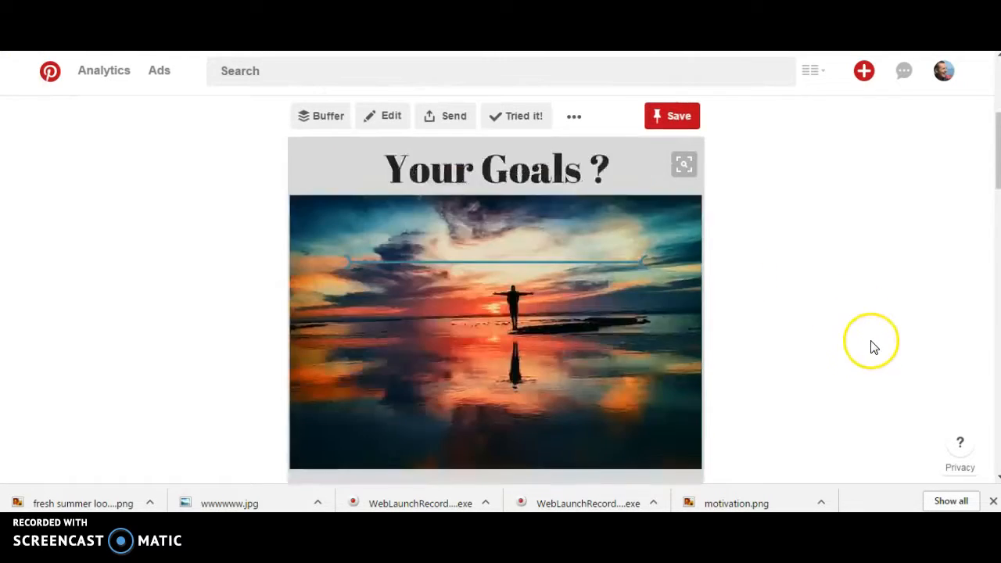
{"action": "scroll", "coordinate": [96, 346], "scroll_direction": "down", "scroll_amount": 5}
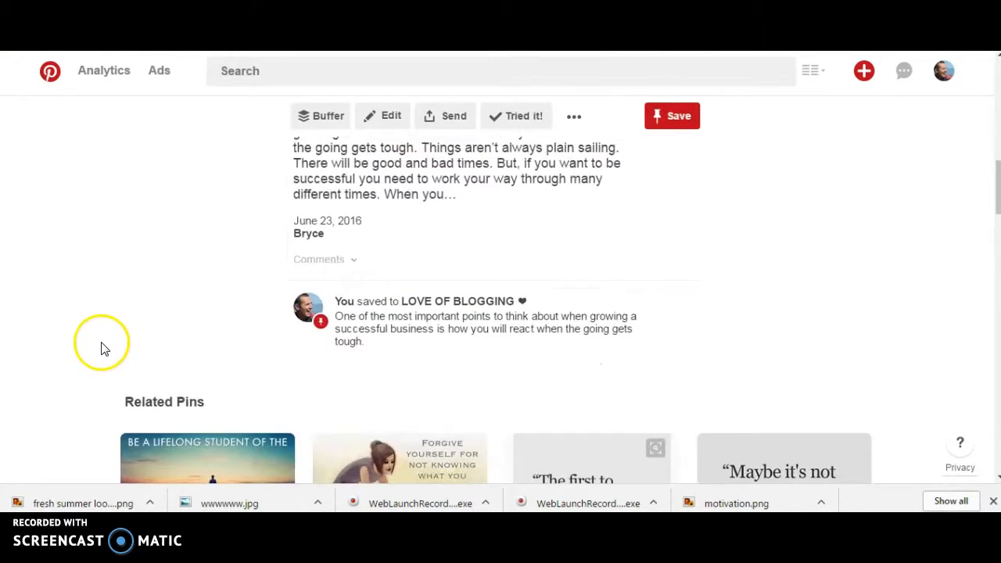
{"action": "scroll", "coordinate": [125, 351], "scroll_direction": "up", "scroll_amount": 12}
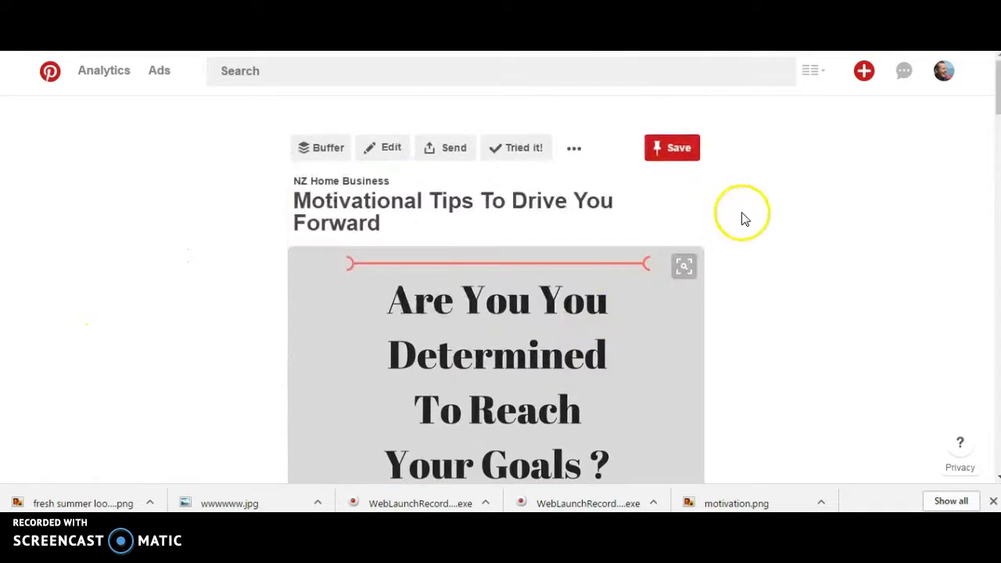
Step: Go to the profile's pins, view the new "Motivational Tips To Drive You Forward" pin and close it
{"action": "left_click", "coordinate": [944, 70]}
{"action": "left_click", "coordinate": [925, 119]}
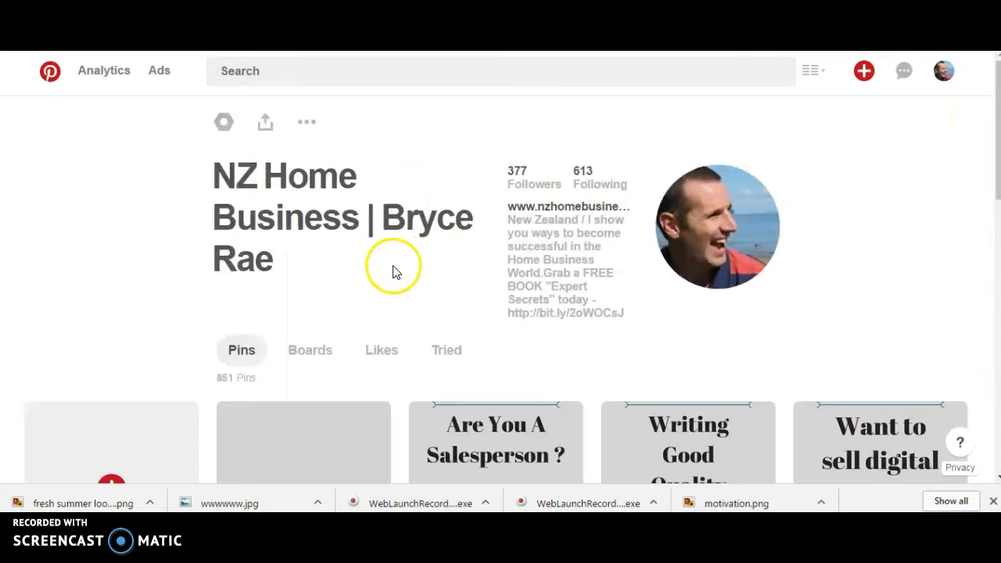
{"action": "scroll", "coordinate": [387, 273], "scroll_direction": "down", "scroll_amount": 3}
{"action": "scroll", "coordinate": [407, 313], "scroll_direction": "down", "scroll_amount": 2}
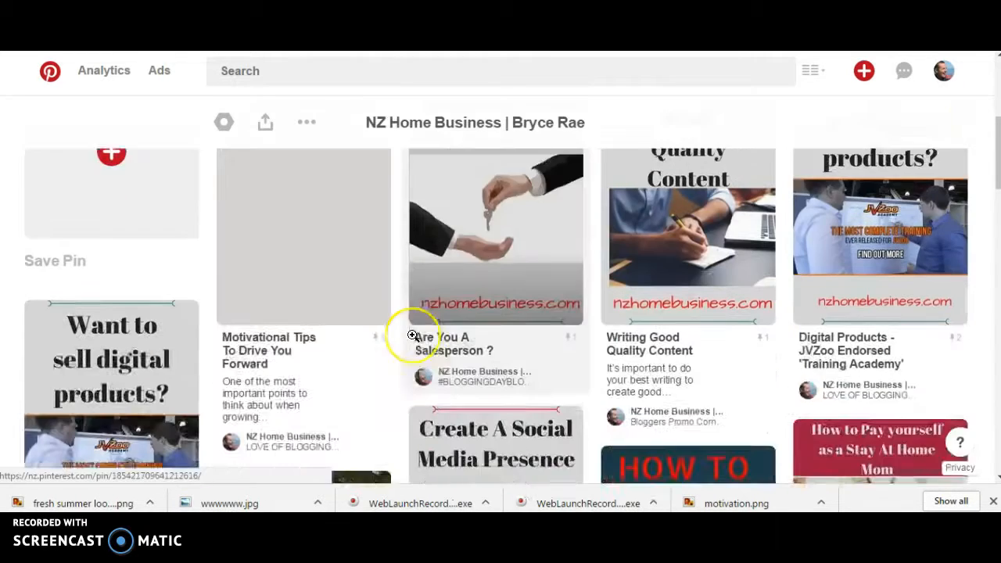
{"action": "scroll", "coordinate": [404, 341], "scroll_direction": "up", "scroll_amount": 2}
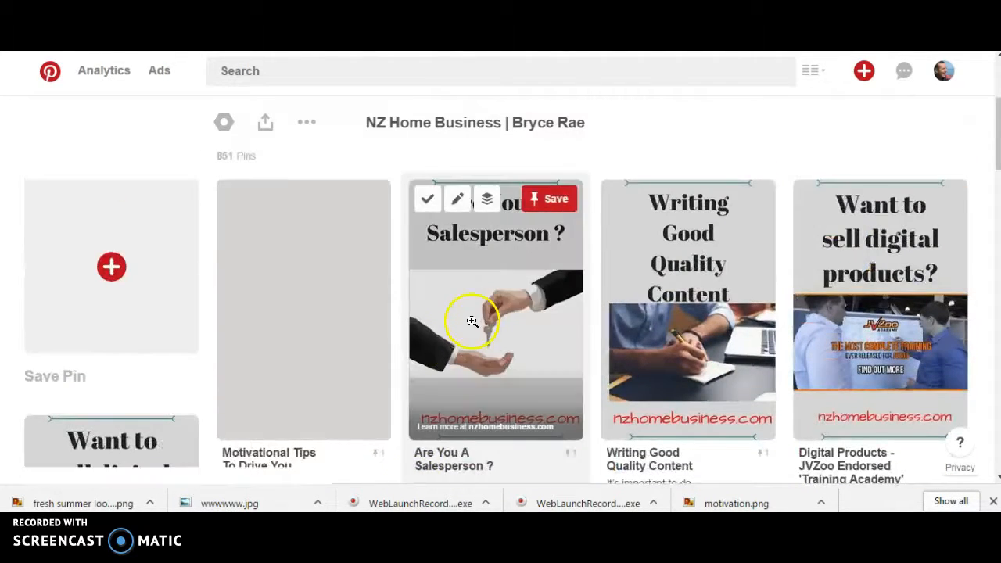
{"action": "left_click", "coordinate": [260, 316]}
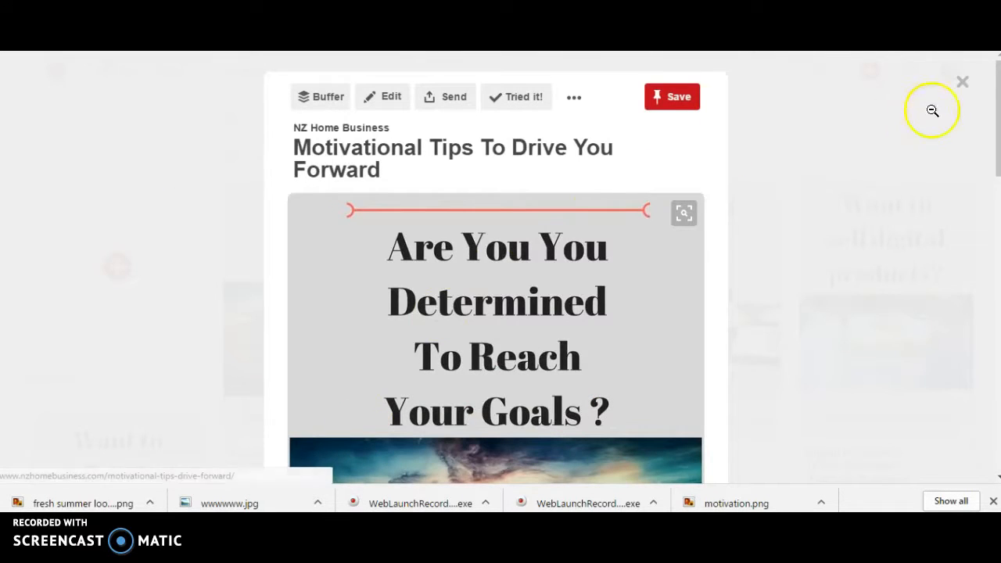
{"action": "left_click", "coordinate": [963, 81]}
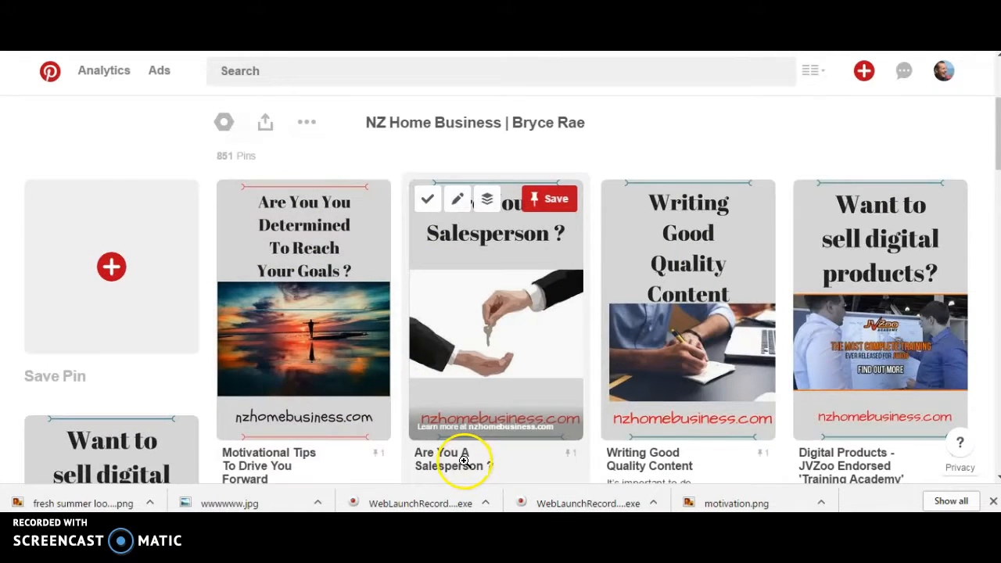
Step: Reopen the motivational pin from the profile and examine its image, article source and excerpt
{"action": "left_click", "coordinate": [327, 332]}
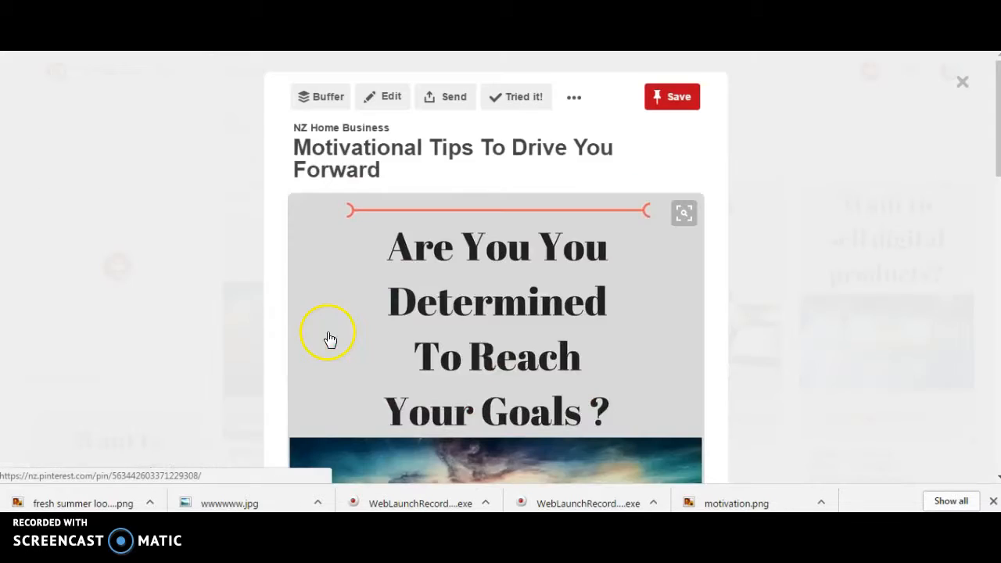
{"action": "scroll", "coordinate": [445, 339], "scroll_direction": "down", "scroll_amount": 6}
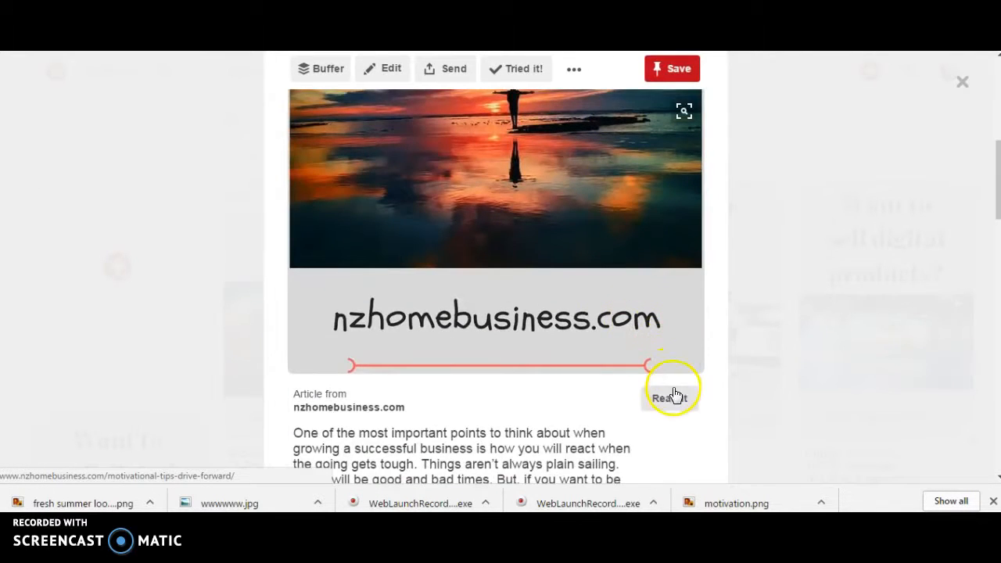
{"action": "scroll", "coordinate": [756, 342], "scroll_direction": "down", "scroll_amount": 2}
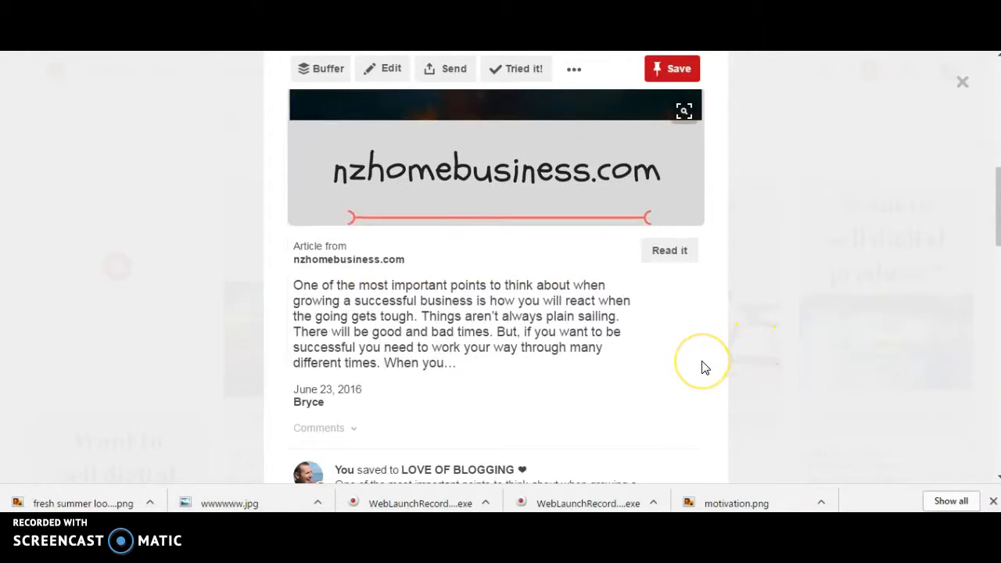
{"action": "scroll", "coordinate": [706, 356], "scroll_direction": "down", "scroll_amount": 4}
{"action": "scroll", "coordinate": [712, 351], "scroll_direction": "up", "scroll_amount": 7}
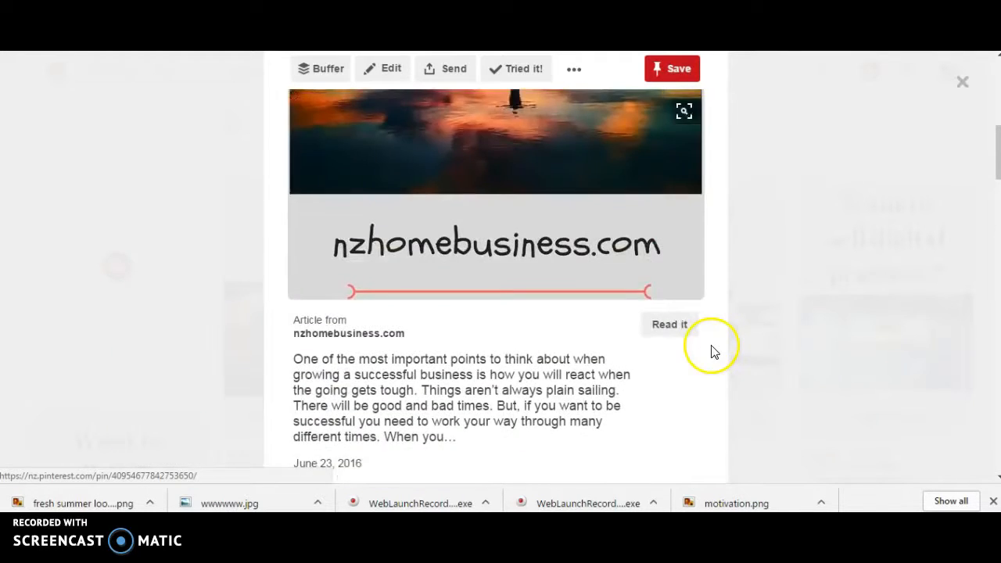
{"action": "scroll", "coordinate": [708, 355], "scroll_direction": "down", "scroll_amount": 2}
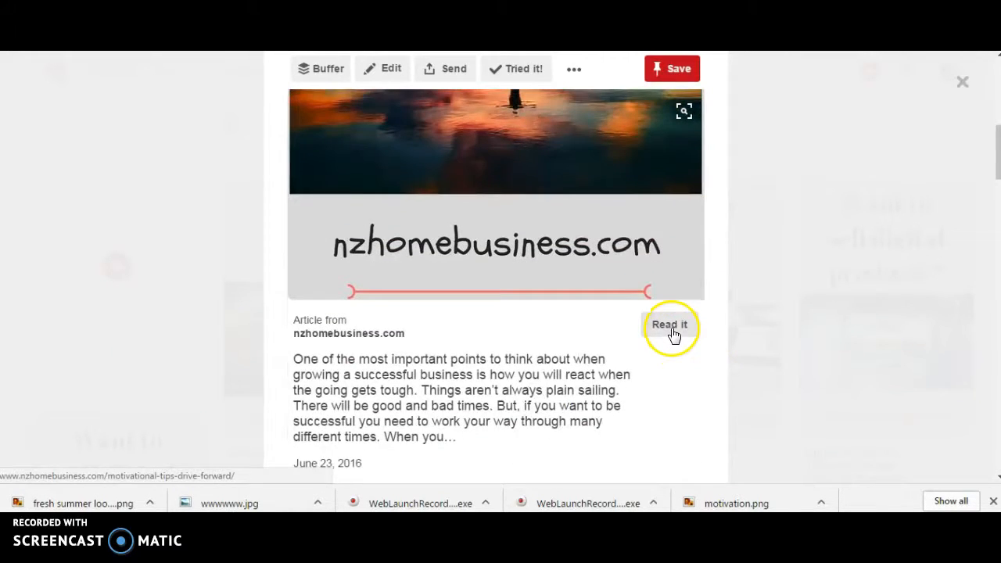
Step: Follow the pin's link to check the blog post it leads to, then close the post and the pin
{"action": "left_click", "coordinate": [670, 325]}
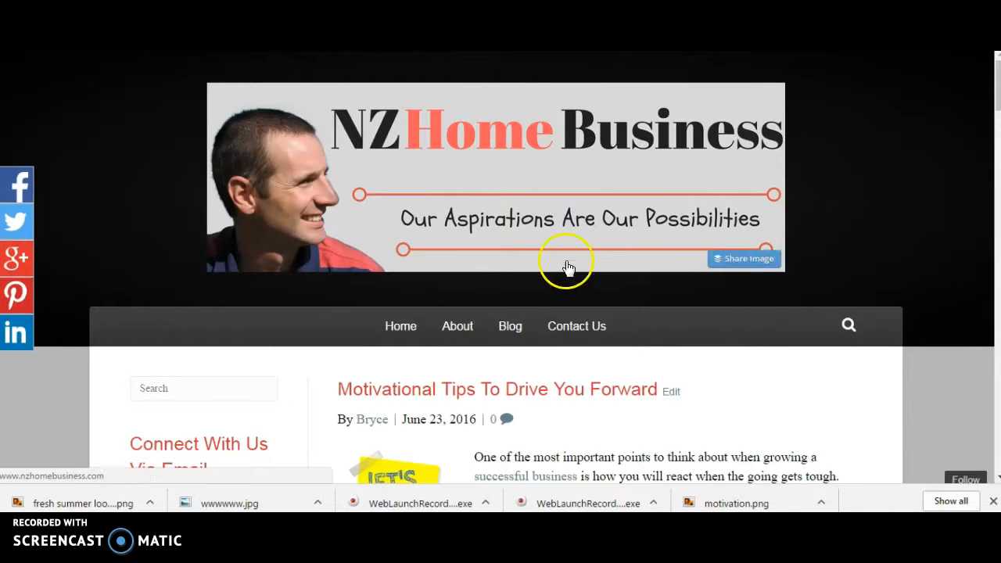
{"action": "scroll", "coordinate": [566, 263], "scroll_direction": "down", "scroll_amount": 4}
{"action": "scroll", "coordinate": [579, 286], "scroll_direction": "up", "scroll_amount": 3}
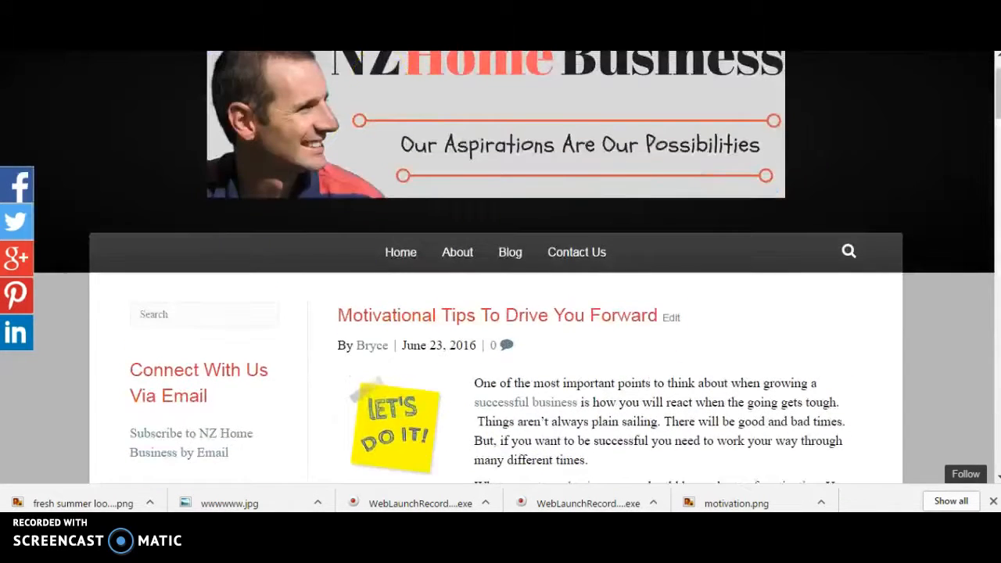
{"action": "key", "text": "ctrl+w"}
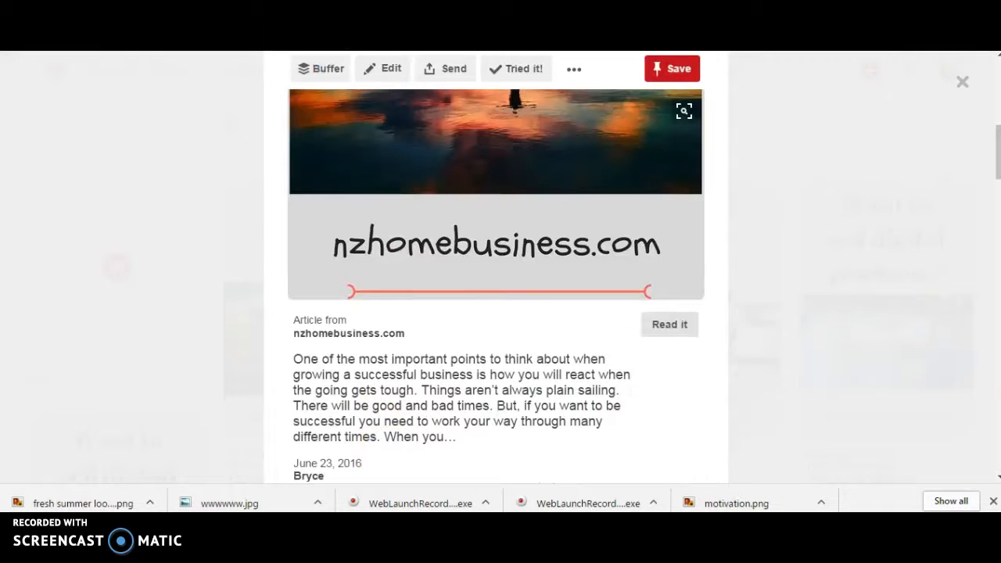
{"action": "scroll", "coordinate": [252, 249], "scroll_direction": "up", "scroll_amount": 6}
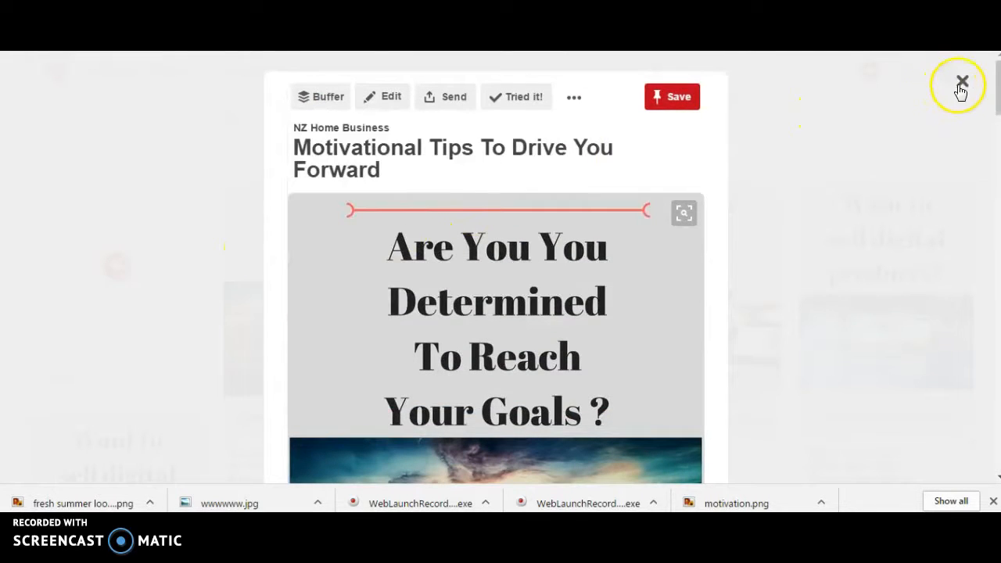
{"action": "left_click", "coordinate": [961, 83]}
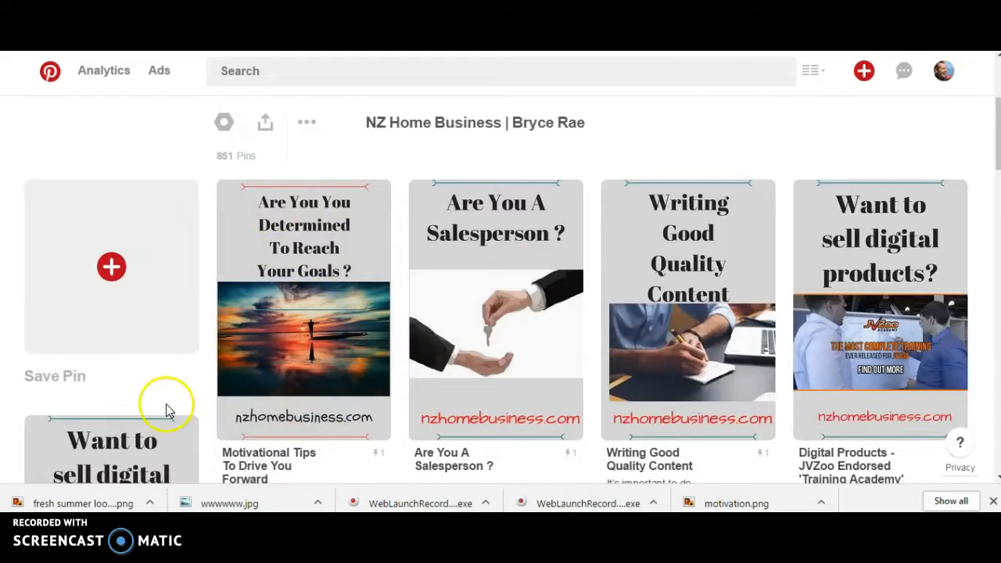
Step: Browse the profile's boards to find the LOVE OF BLOGGING group board and open it
{"action": "scroll", "coordinate": [87, 397], "scroll_direction": "up", "scroll_amount": 3}
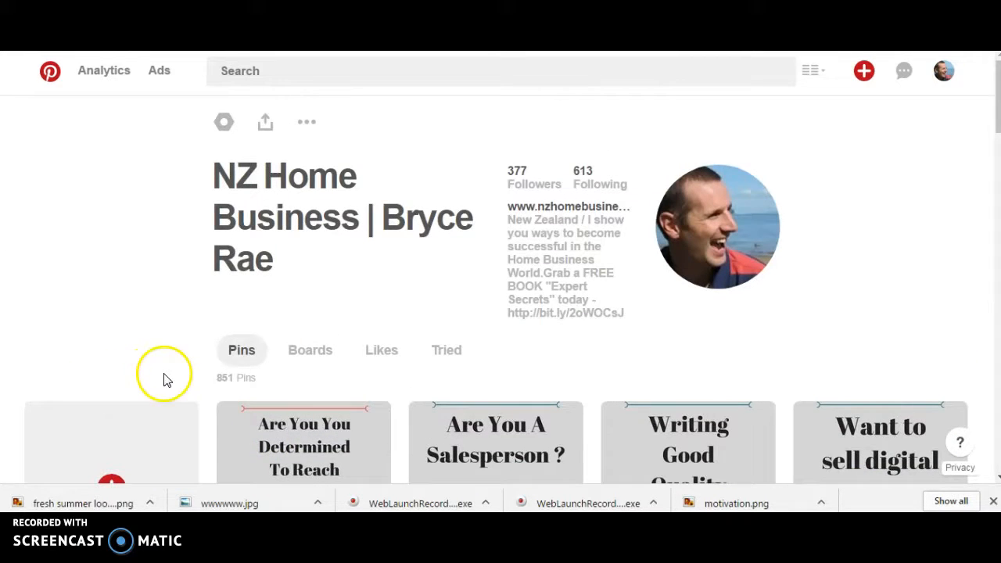
{"action": "left_click", "coordinate": [311, 352]}
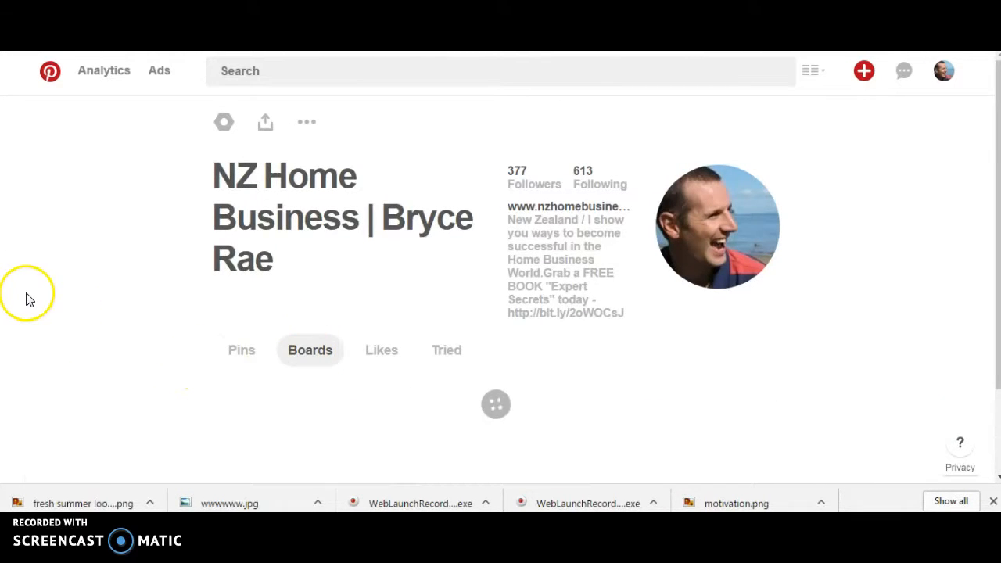
{"action": "scroll", "coordinate": [26, 299], "scroll_direction": "down", "scroll_amount": 3}
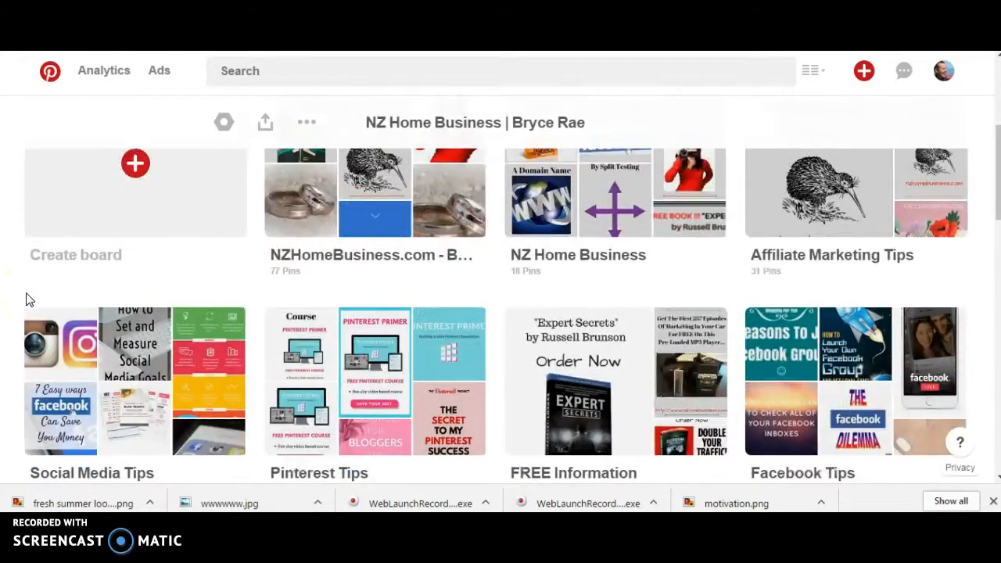
{"action": "scroll", "coordinate": [26, 299], "scroll_direction": "down", "scroll_amount": 3}
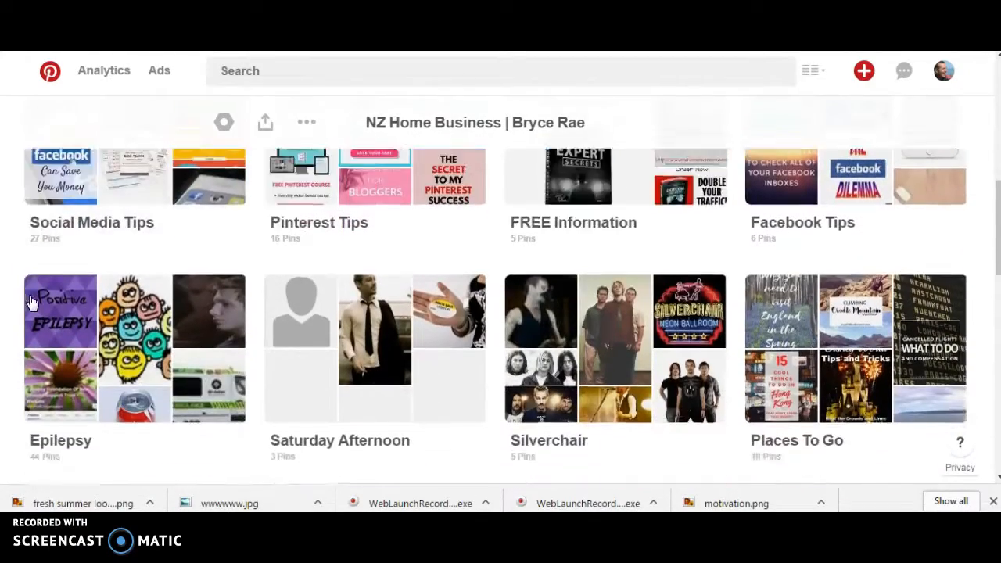
{"action": "scroll", "coordinate": [31, 301], "scroll_direction": "down", "scroll_amount": 5}
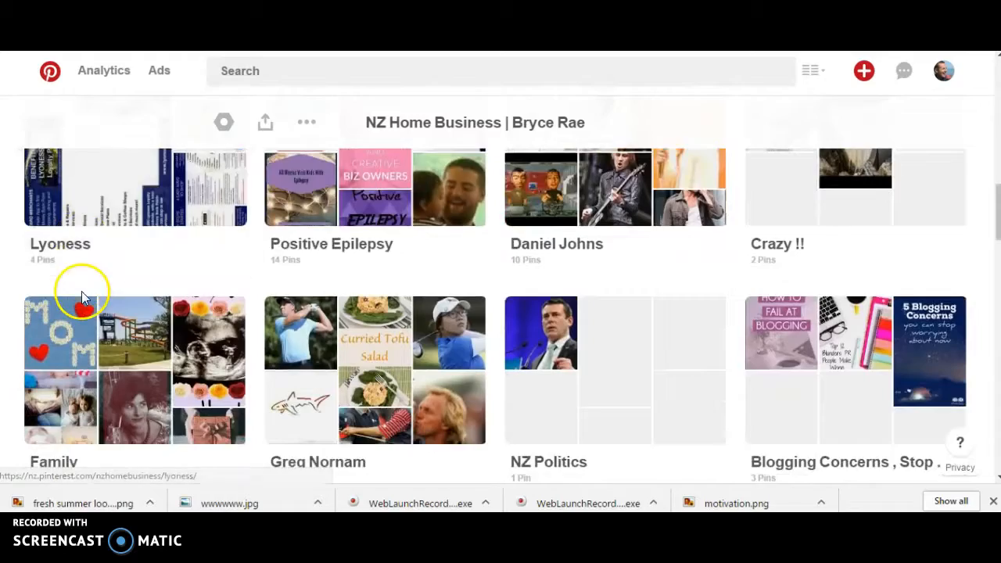
{"action": "scroll", "coordinate": [82, 296], "scroll_direction": "down", "scroll_amount": 6}
{"action": "scroll", "coordinate": [84, 299], "scroll_direction": "down", "scroll_amount": 7}
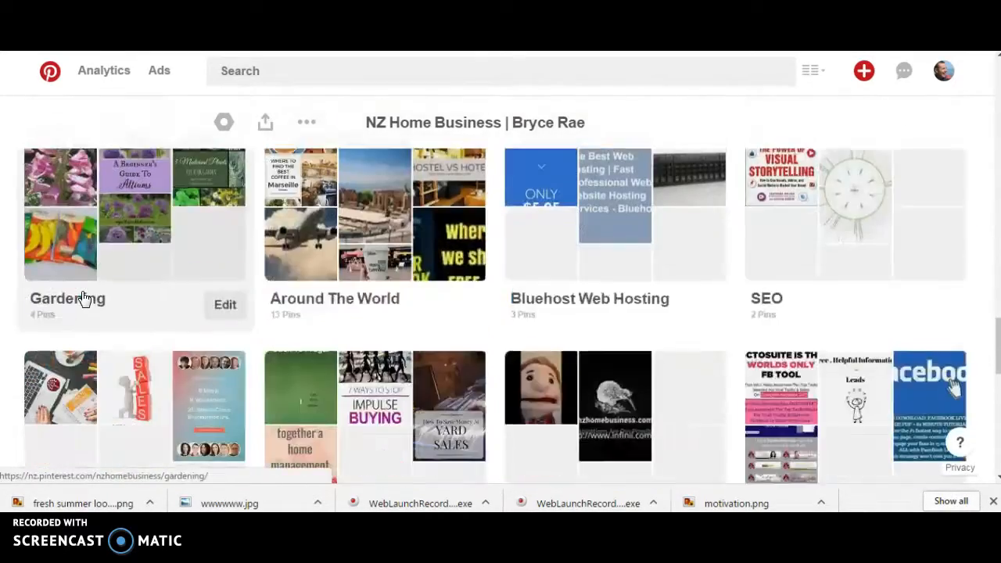
{"action": "scroll", "coordinate": [84, 299], "scroll_direction": "down", "scroll_amount": 6}
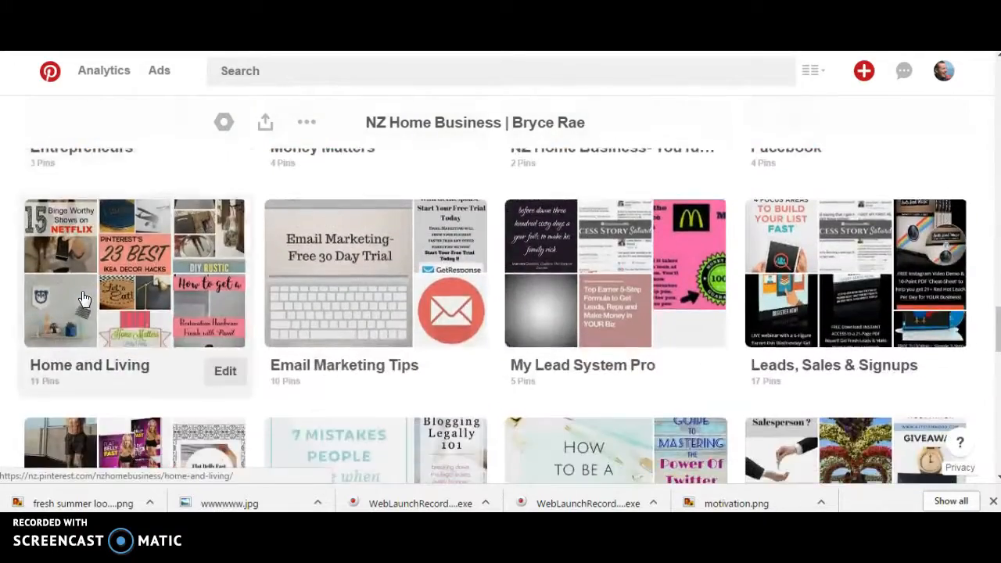
{"action": "scroll", "coordinate": [84, 298], "scroll_direction": "down", "scroll_amount": 2}
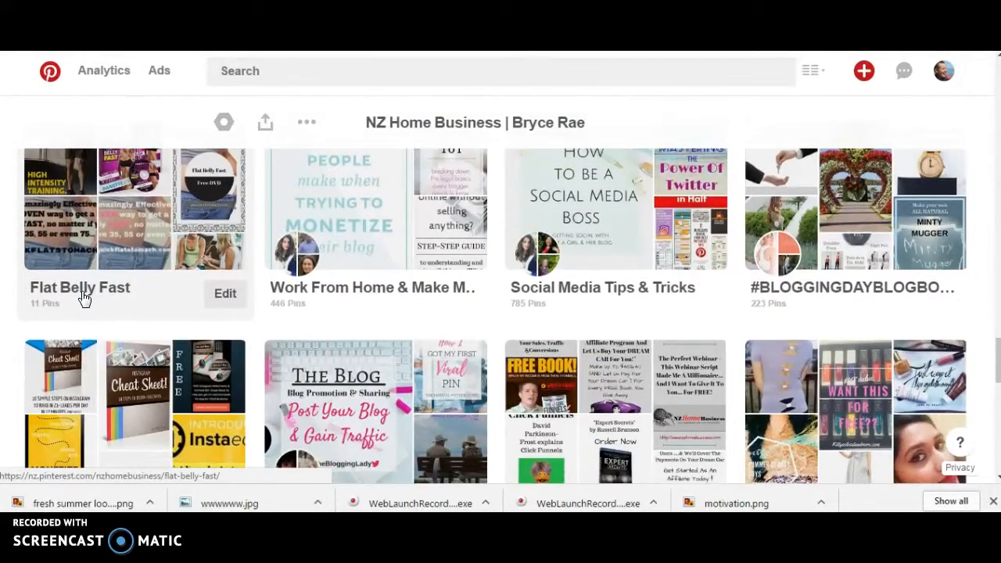
{"action": "scroll", "coordinate": [84, 299], "scroll_direction": "down", "scroll_amount": 3}
{"action": "scroll", "coordinate": [84, 299], "scroll_direction": "down", "scroll_amount": 4}
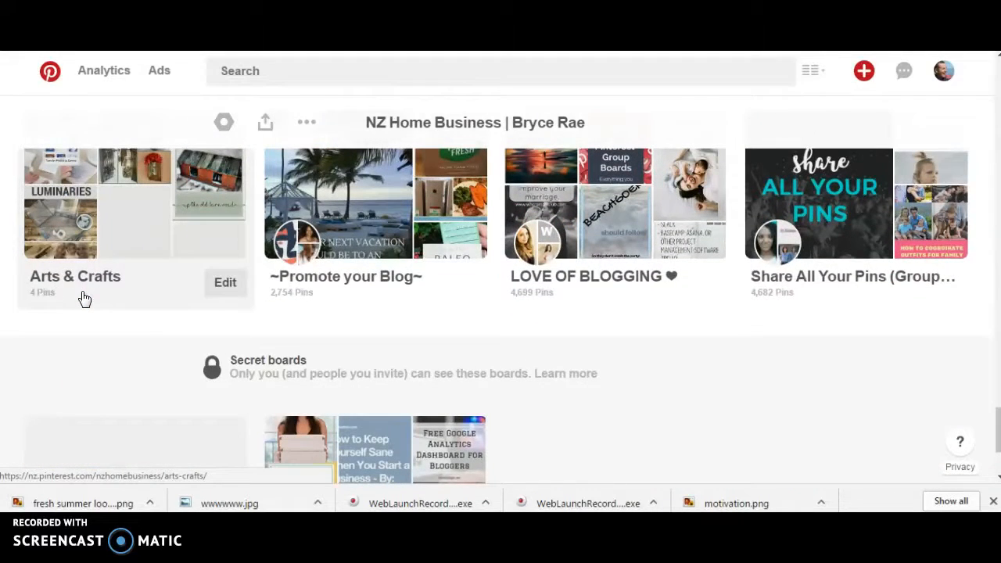
{"action": "left_click", "coordinate": [579, 287]}
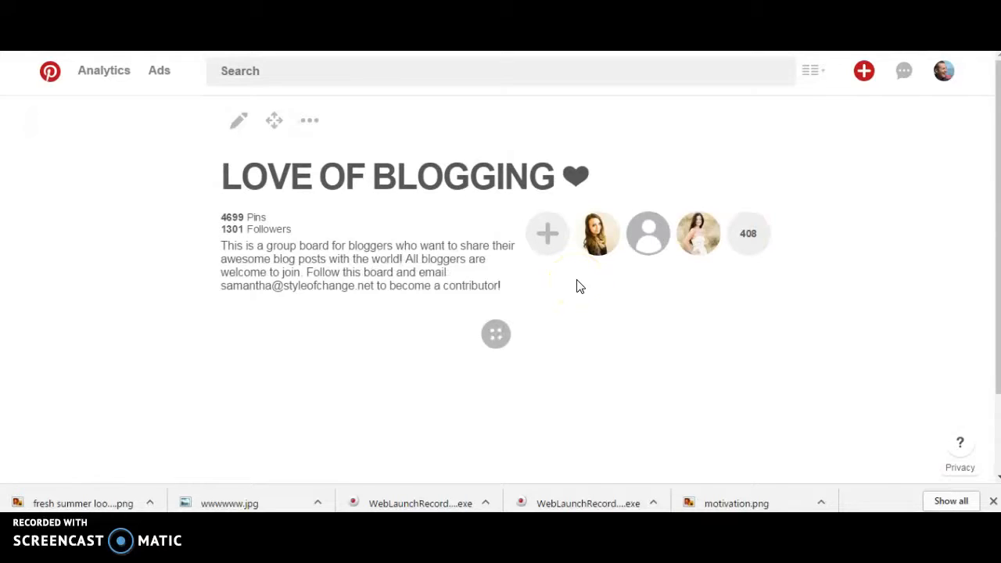
Step: Examine the LOVE OF BLOGGING board for the new motivational pin, earlier nzhomebusiness.com pins and other contributors' pins
{"action": "scroll", "coordinate": [710, 331], "scroll_direction": "down", "scroll_amount": 2}
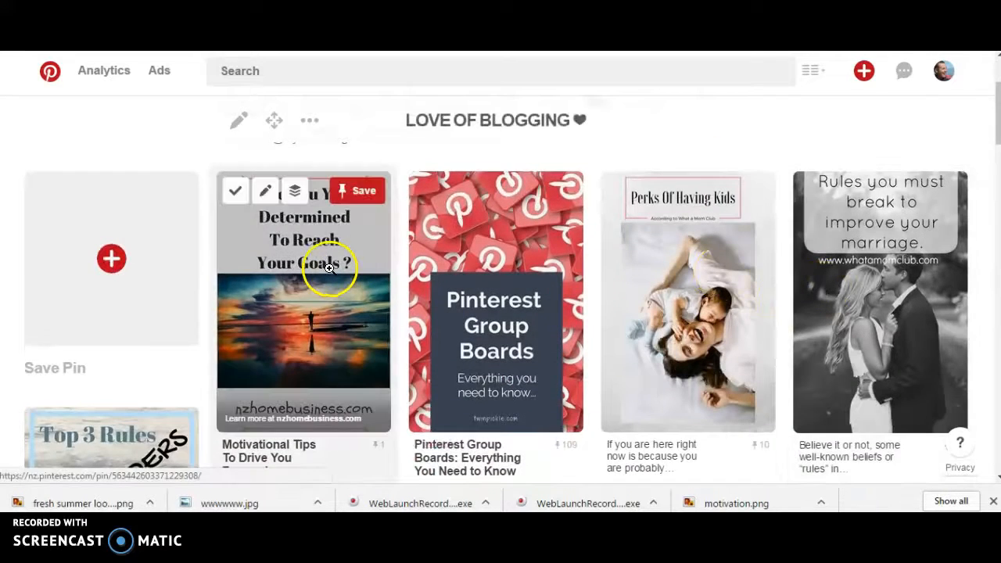
{"action": "scroll", "coordinate": [771, 297], "scroll_direction": "up", "scroll_amount": 2}
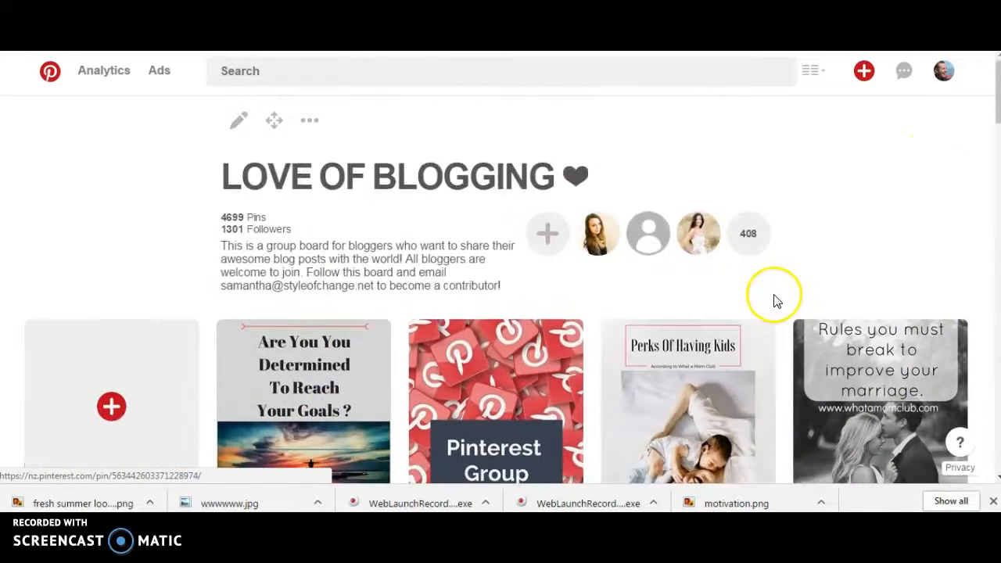
{"action": "scroll", "coordinate": [876, 238], "scroll_direction": "down", "scroll_amount": 2}
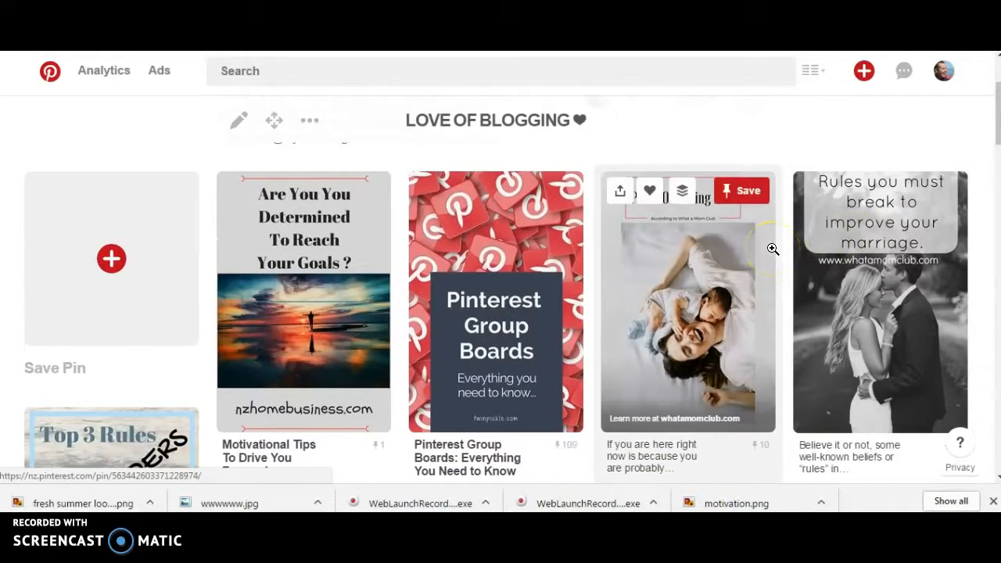
{"action": "scroll", "coordinate": [773, 249], "scroll_direction": "down", "scroll_amount": 7}
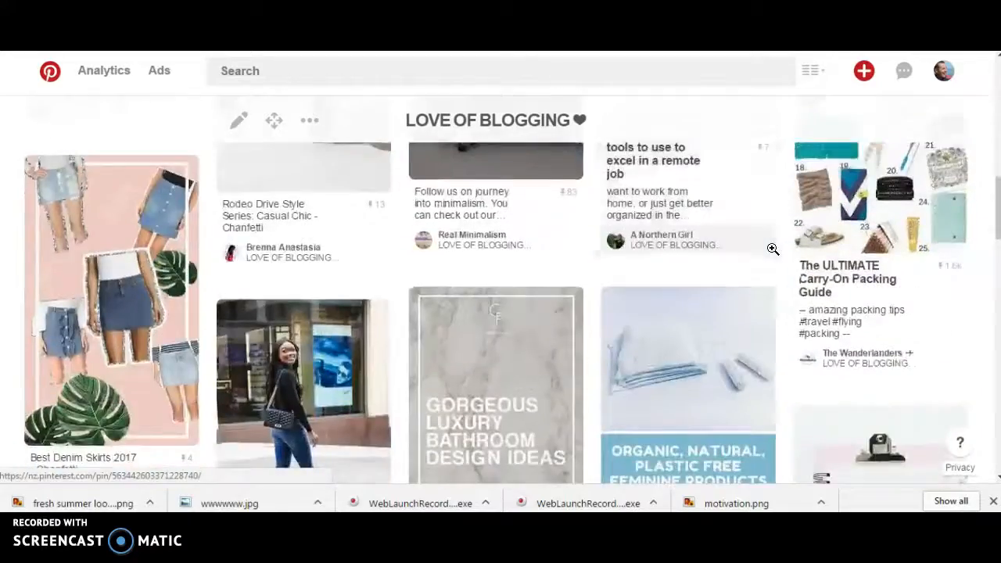
{"action": "scroll", "coordinate": [772, 248], "scroll_direction": "down", "scroll_amount": 8}
{"action": "scroll", "coordinate": [771, 249], "scroll_direction": "down", "scroll_amount": 4}
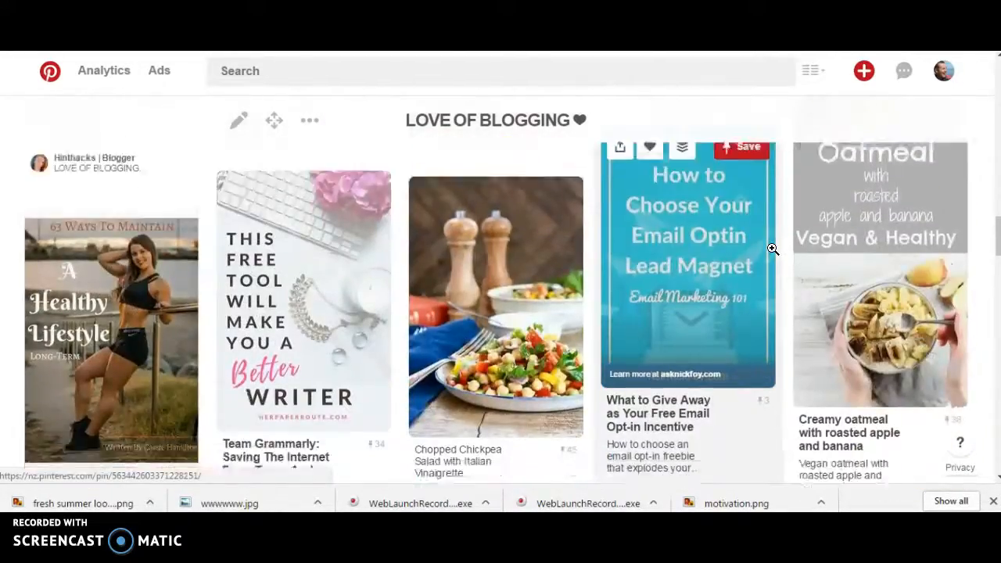
{"action": "scroll", "coordinate": [771, 248], "scroll_direction": "down", "scroll_amount": 6}
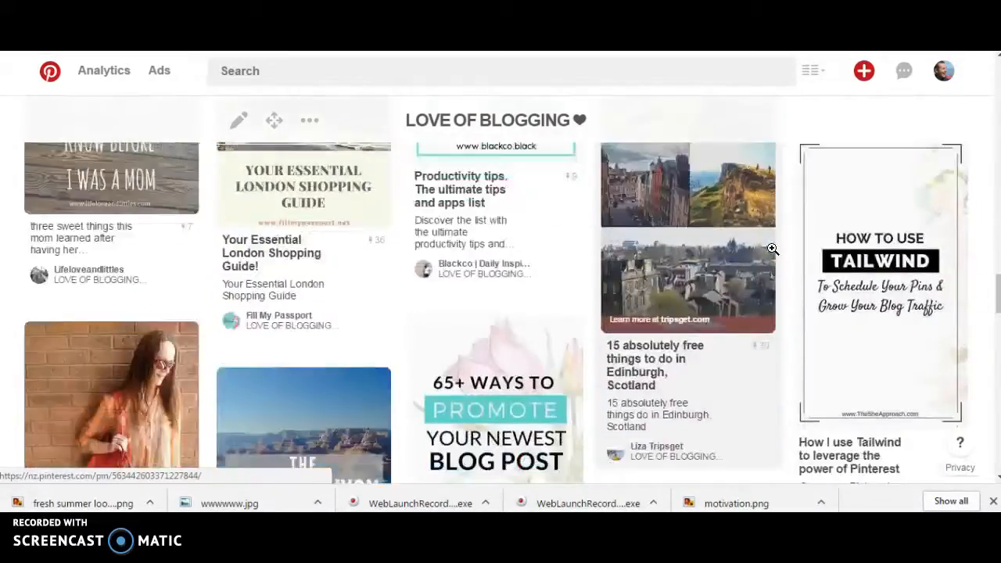
{"action": "scroll", "coordinate": [772, 248], "scroll_direction": "down", "scroll_amount": 9}
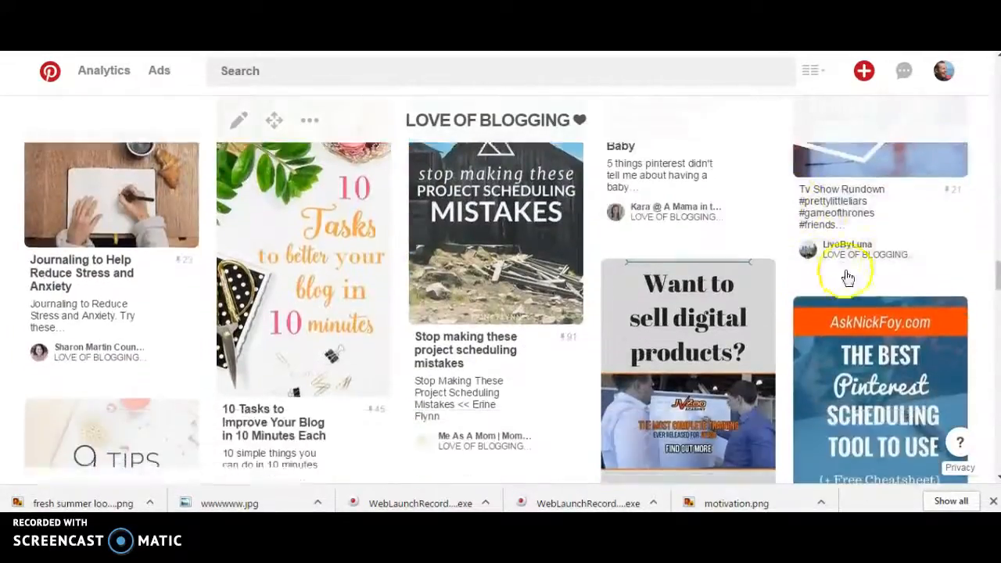
{"action": "scroll", "coordinate": [852, 289], "scroll_direction": "down", "scroll_amount": 4}
{"action": "scroll", "coordinate": [721, 253], "scroll_direction": "up", "scroll_amount": 2}
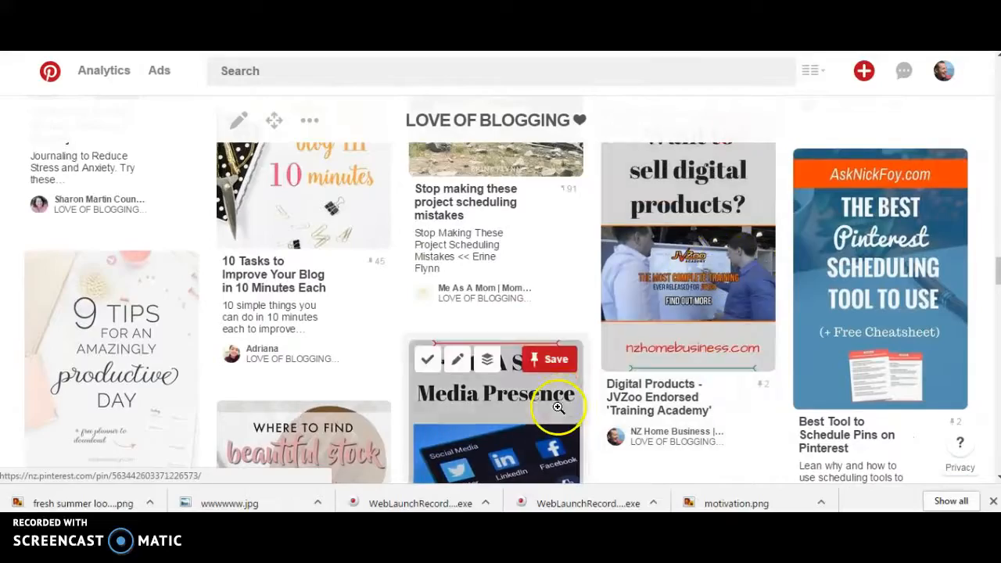
{"action": "scroll", "coordinate": [548, 402], "scroll_direction": "down", "scroll_amount": 3}
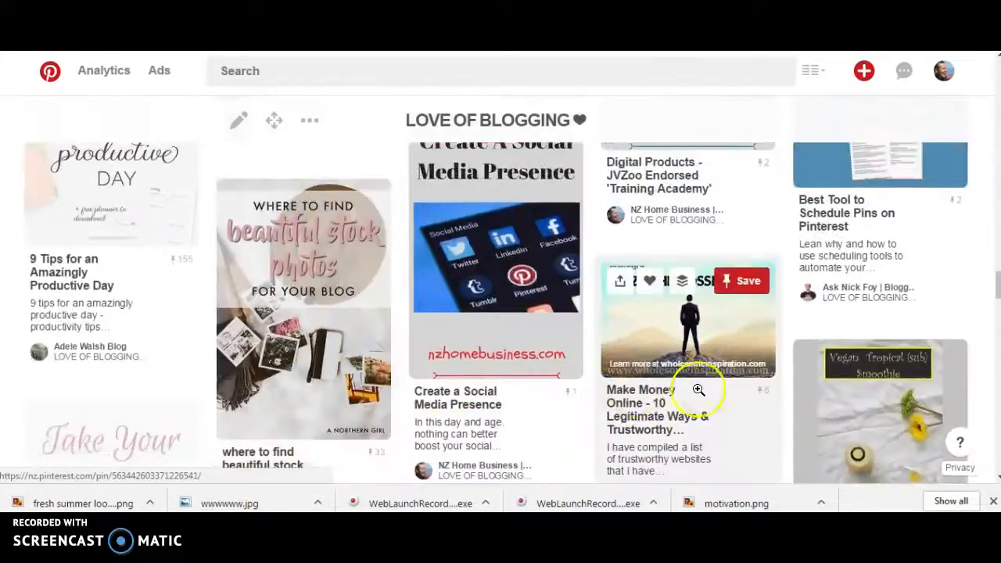
{"action": "scroll", "coordinate": [698, 389], "scroll_direction": "up", "scroll_amount": 15}
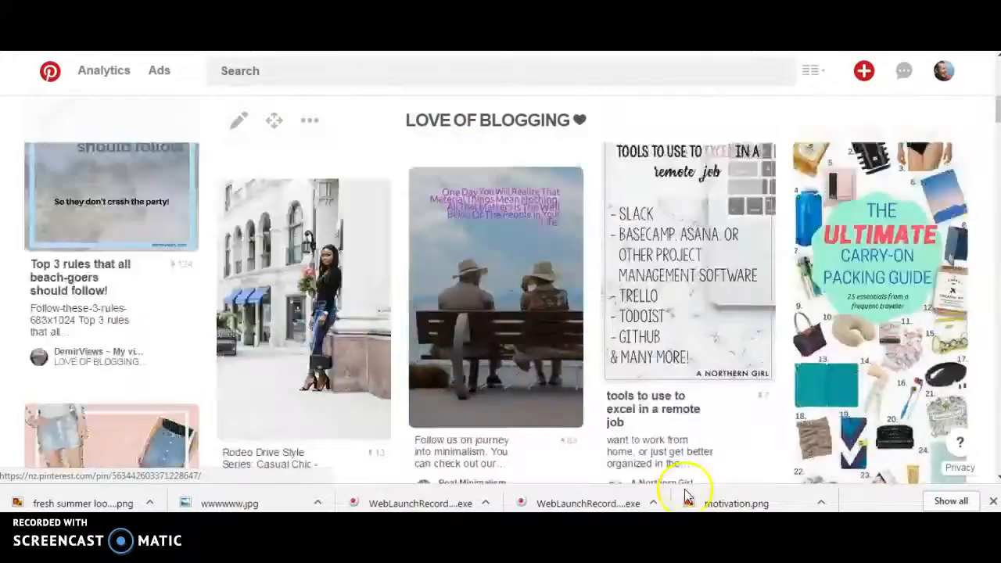
{"action": "scroll", "coordinate": [686, 438], "scroll_direction": "up", "scroll_amount": 3}
{"action": "scroll", "coordinate": [770, 104], "scroll_direction": "up", "scroll_amount": 5}
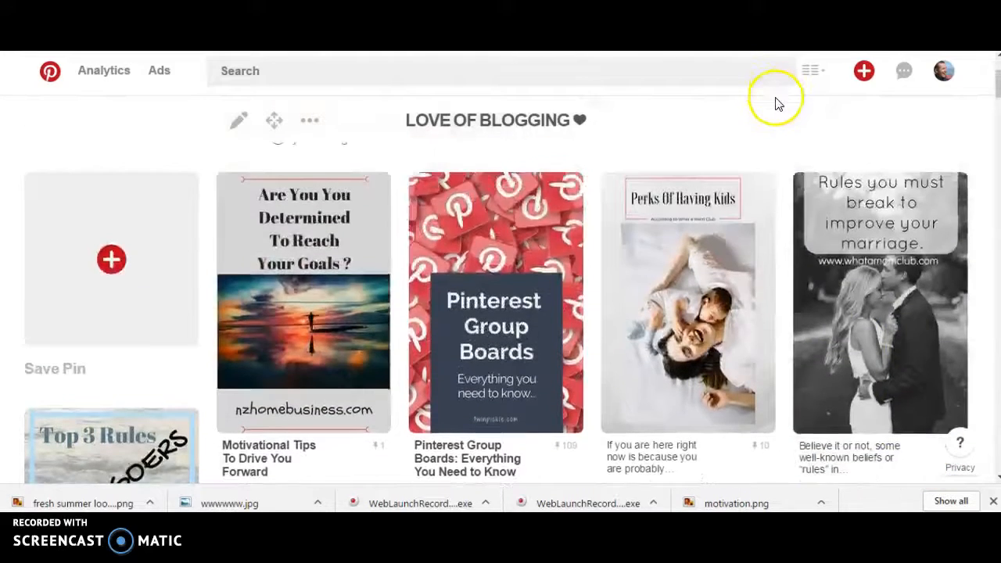